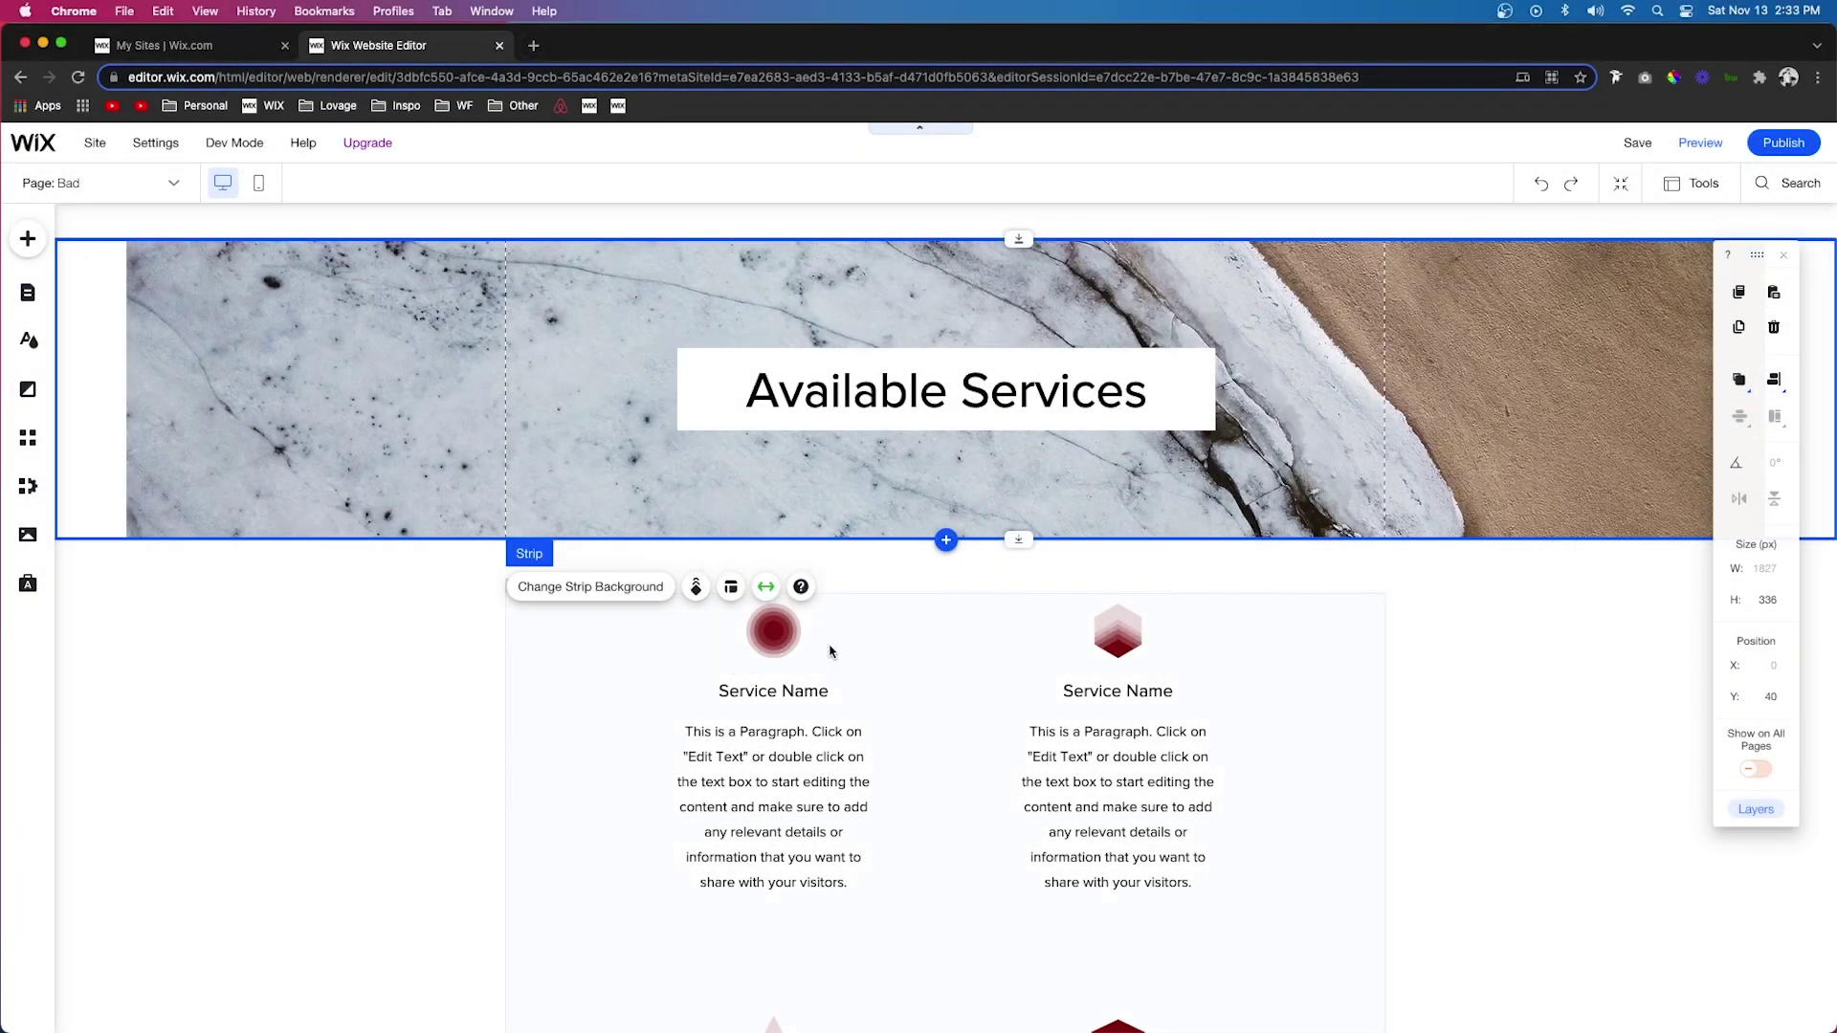
Browse the first service card's entrance animations without applying one, then preview the page.
click(841, 647)
click(841, 647)
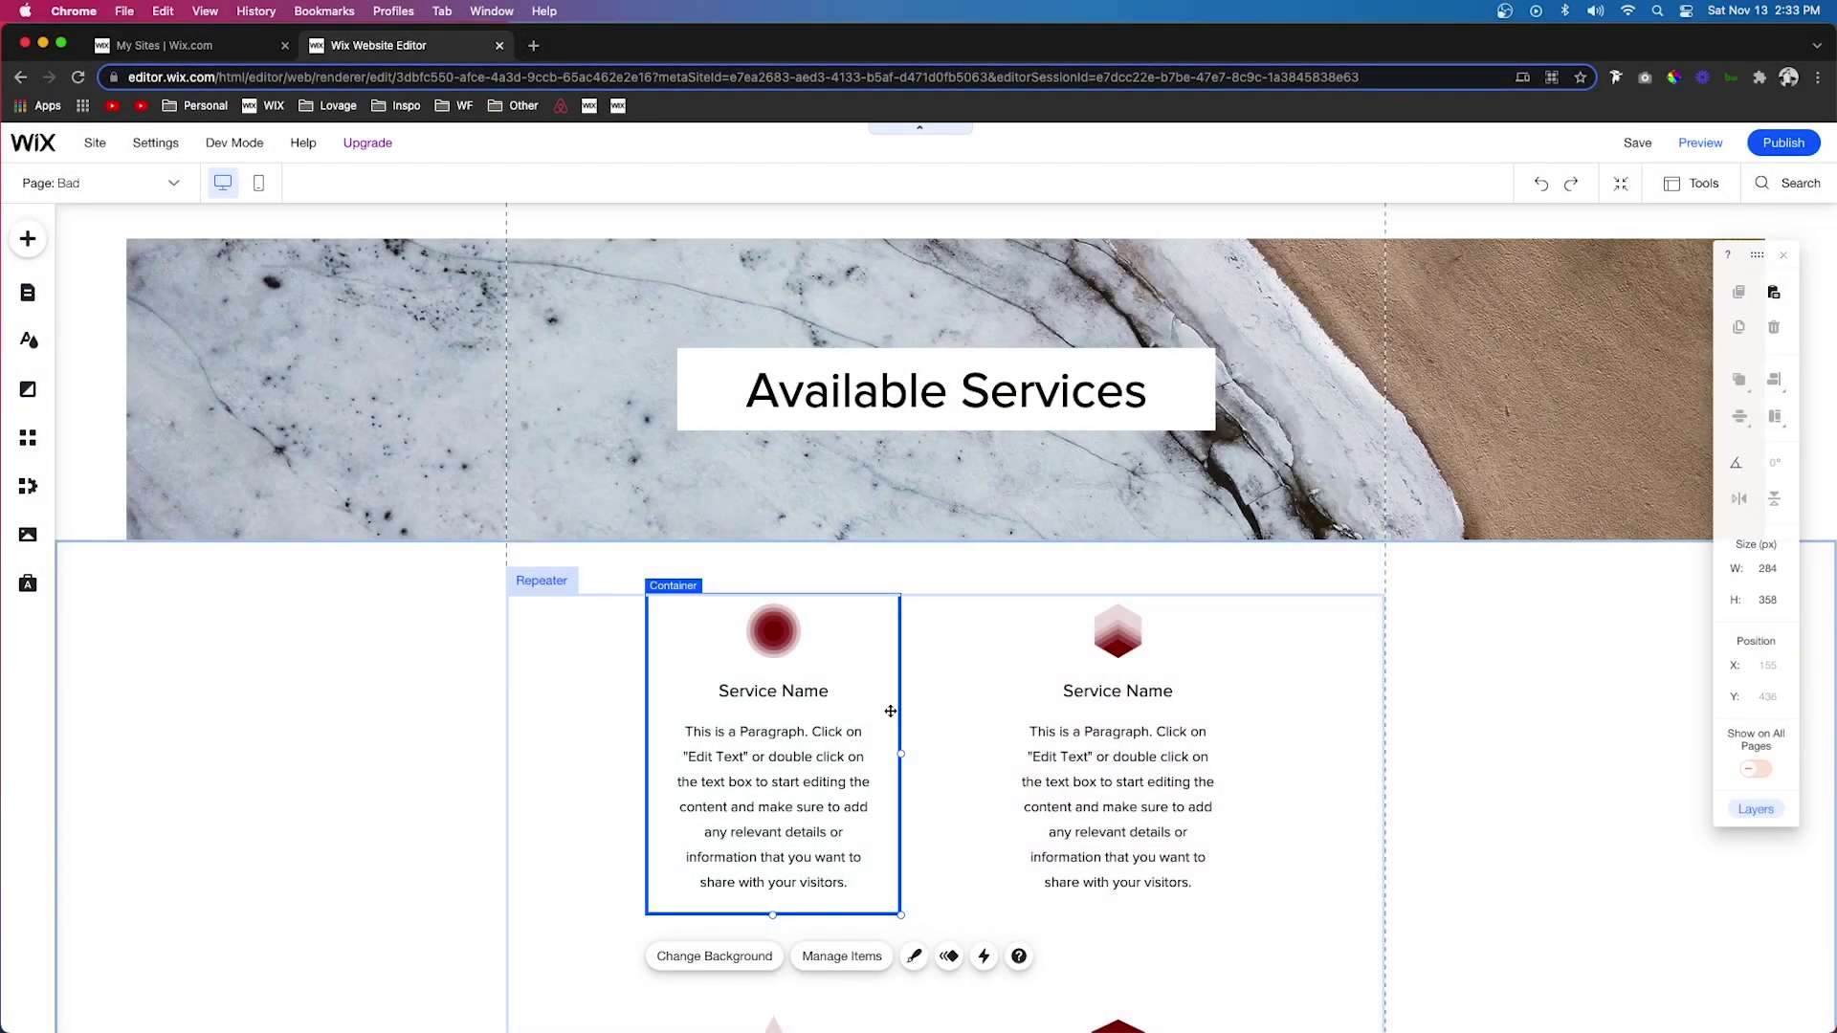
click(950, 956)
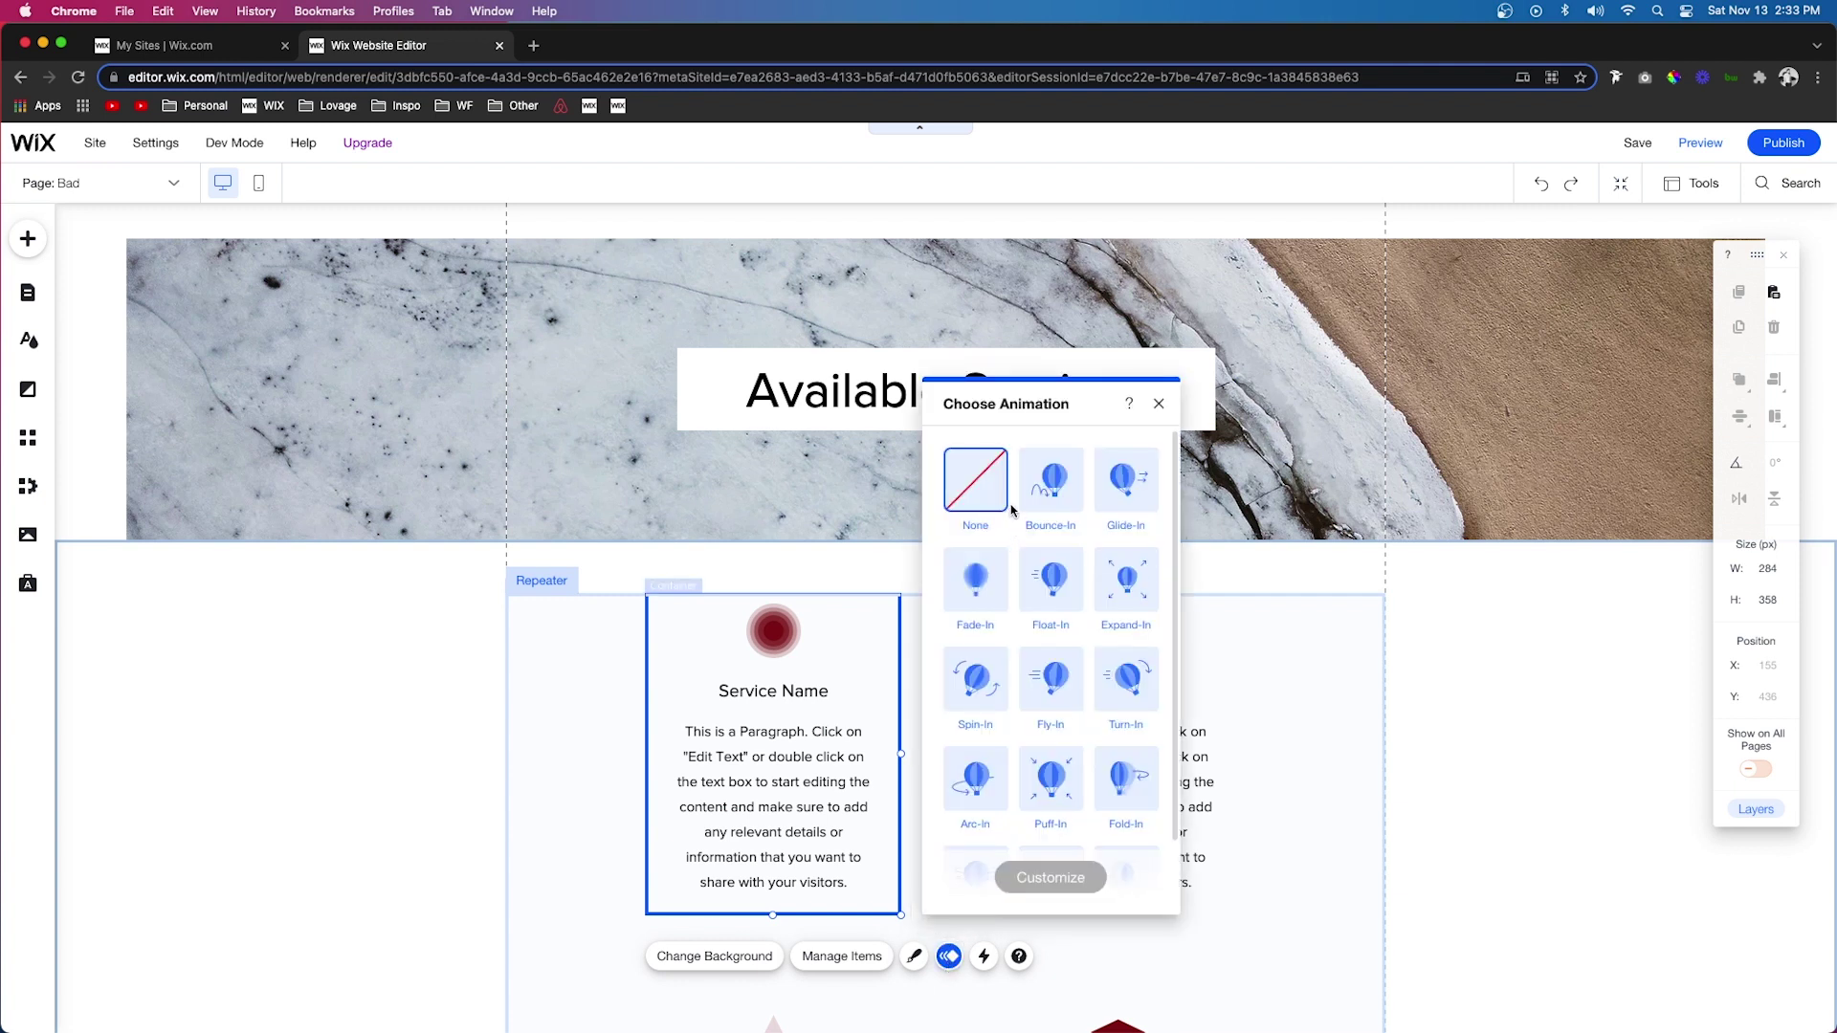
scroll(1012, 510, down, 2)
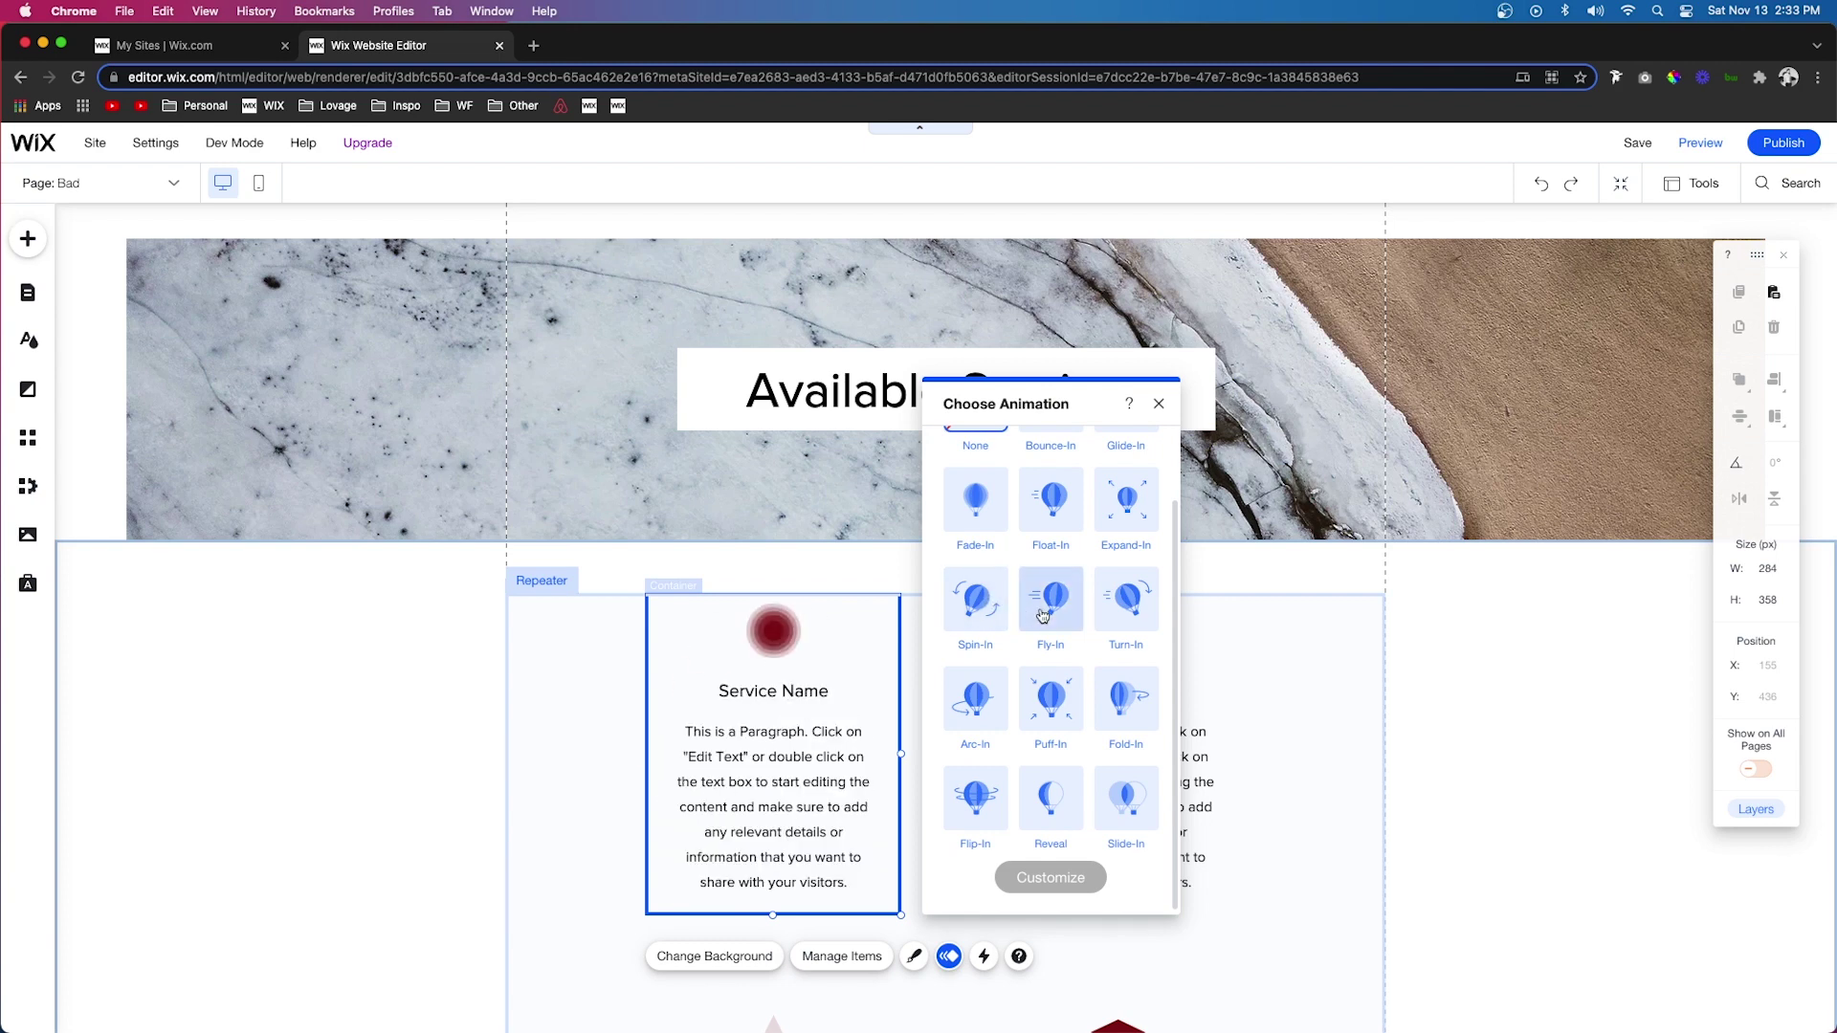
scroll(1126, 728, up, 2)
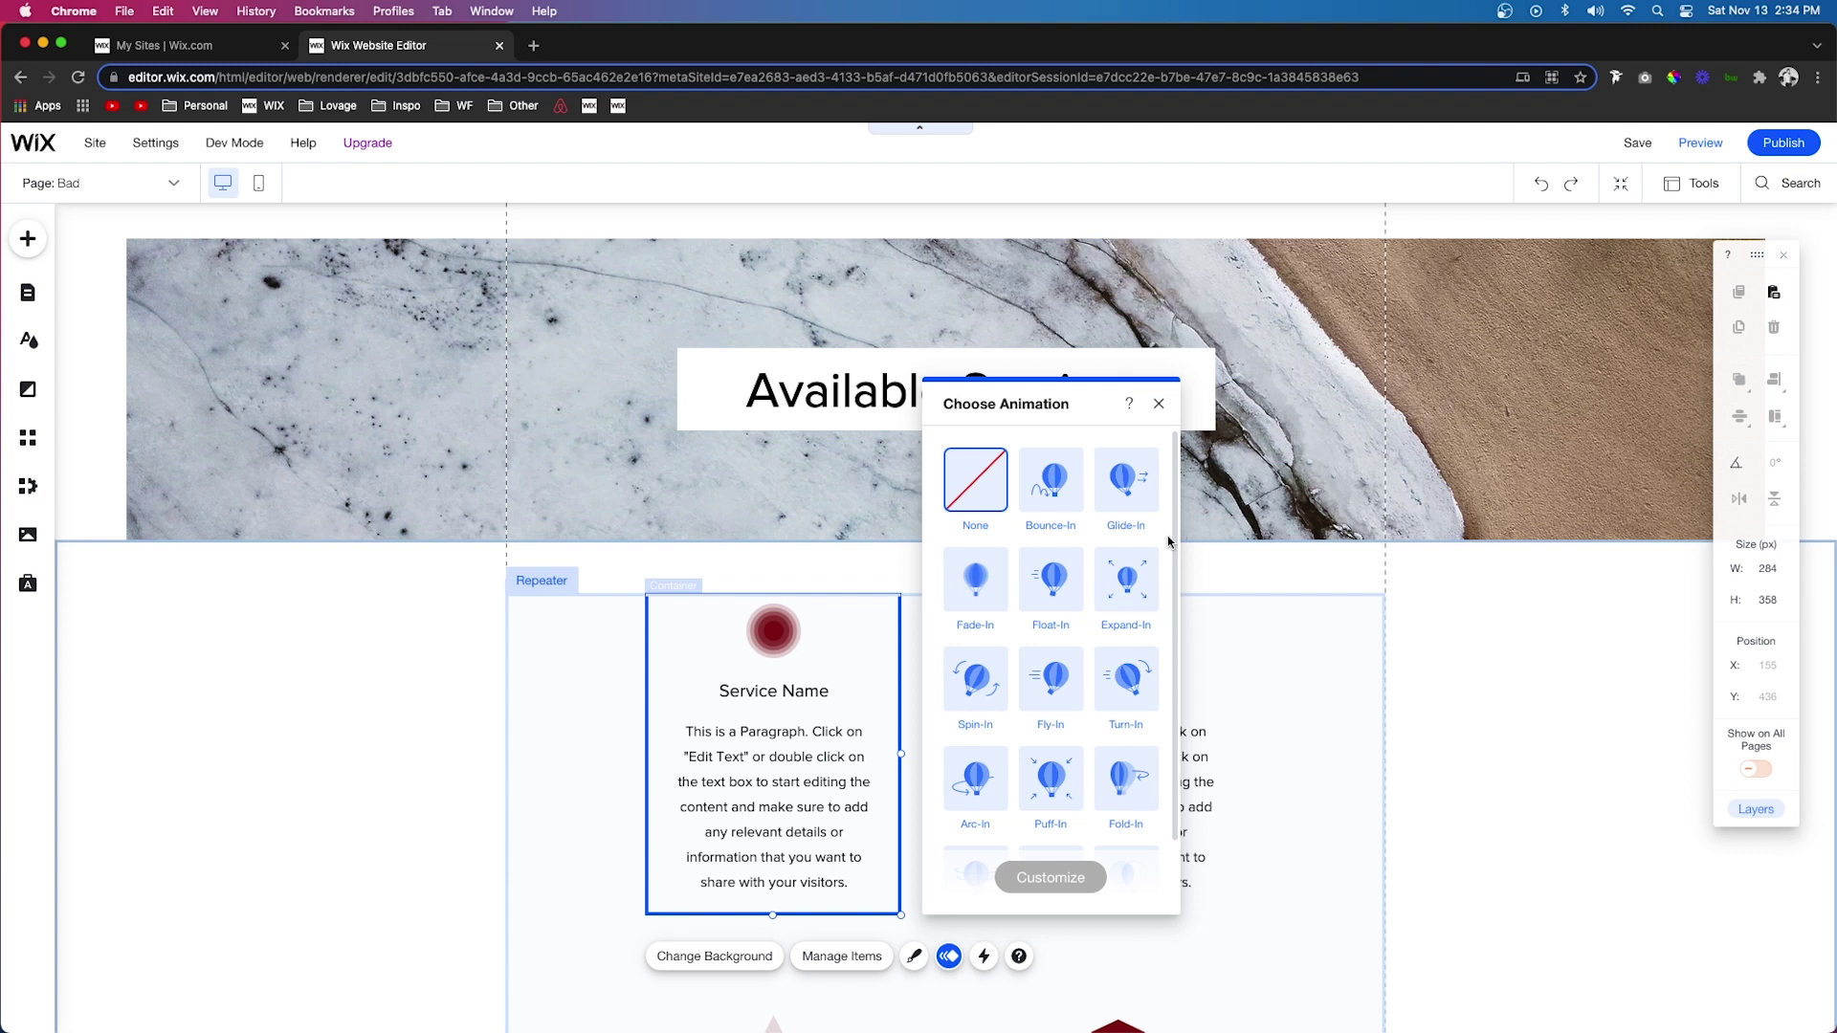
scroll(1169, 541, down, 1)
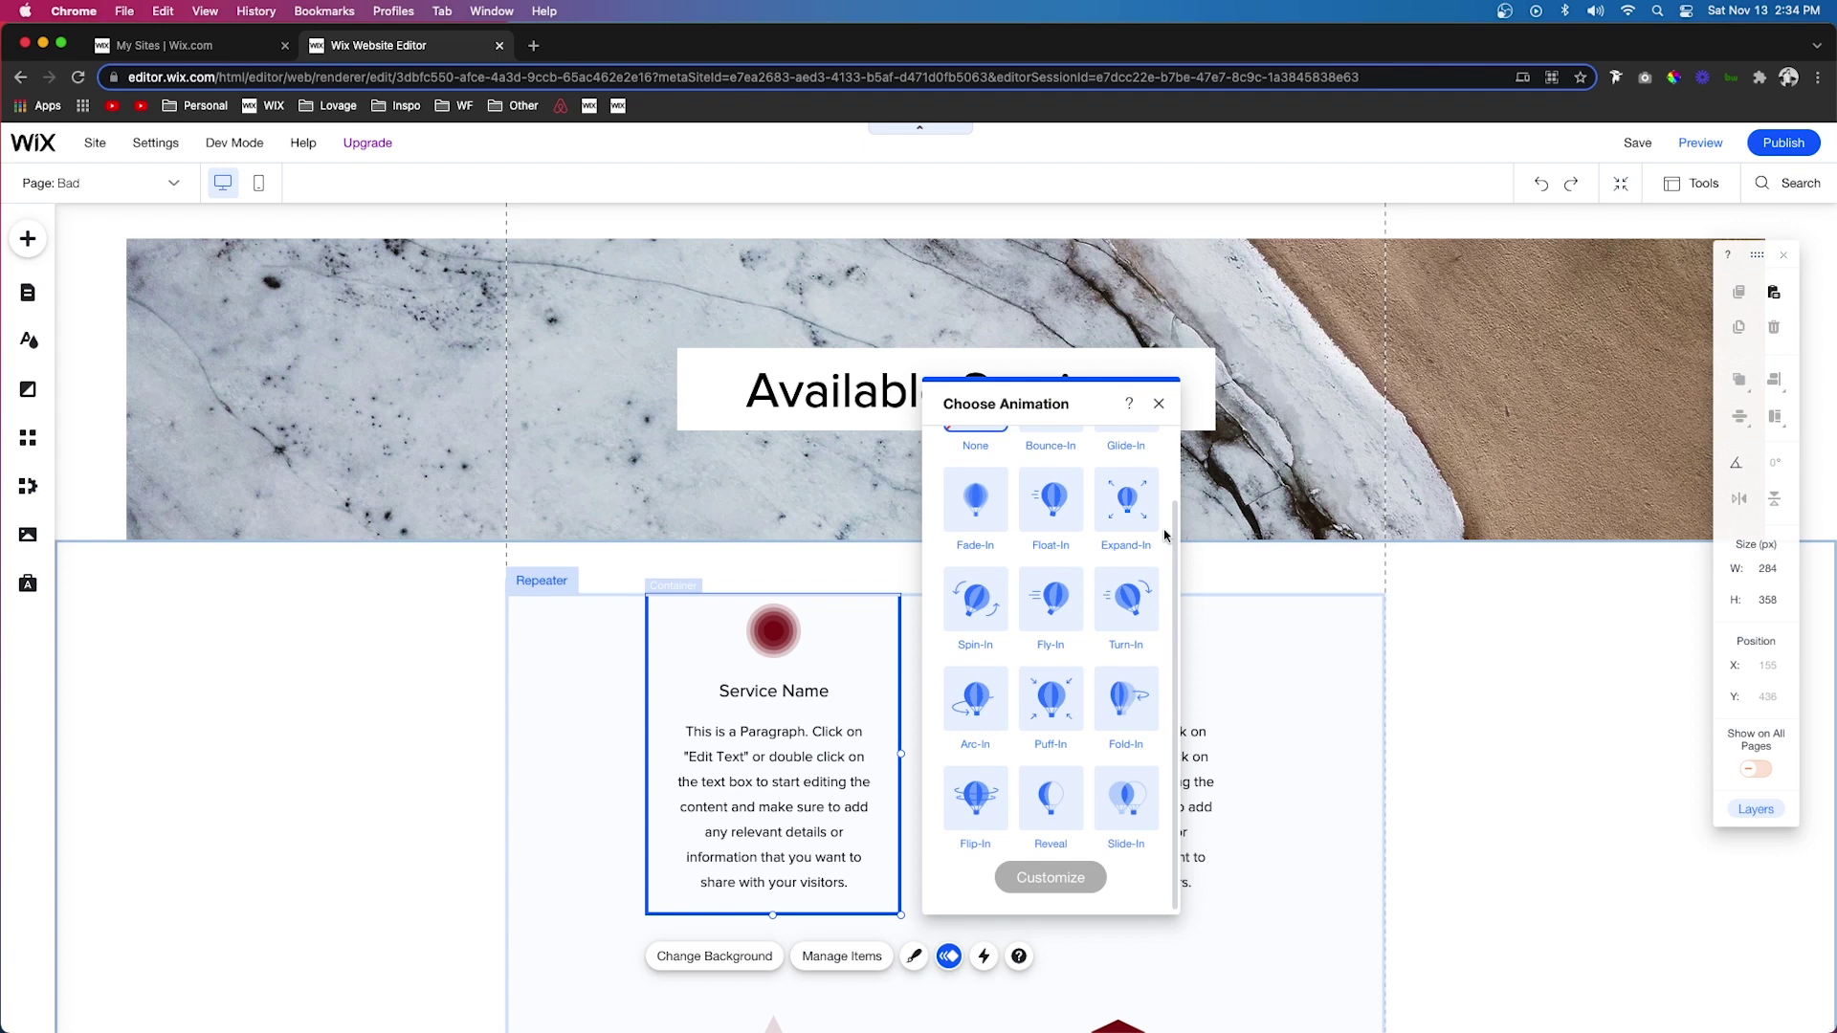
click(1700, 143)
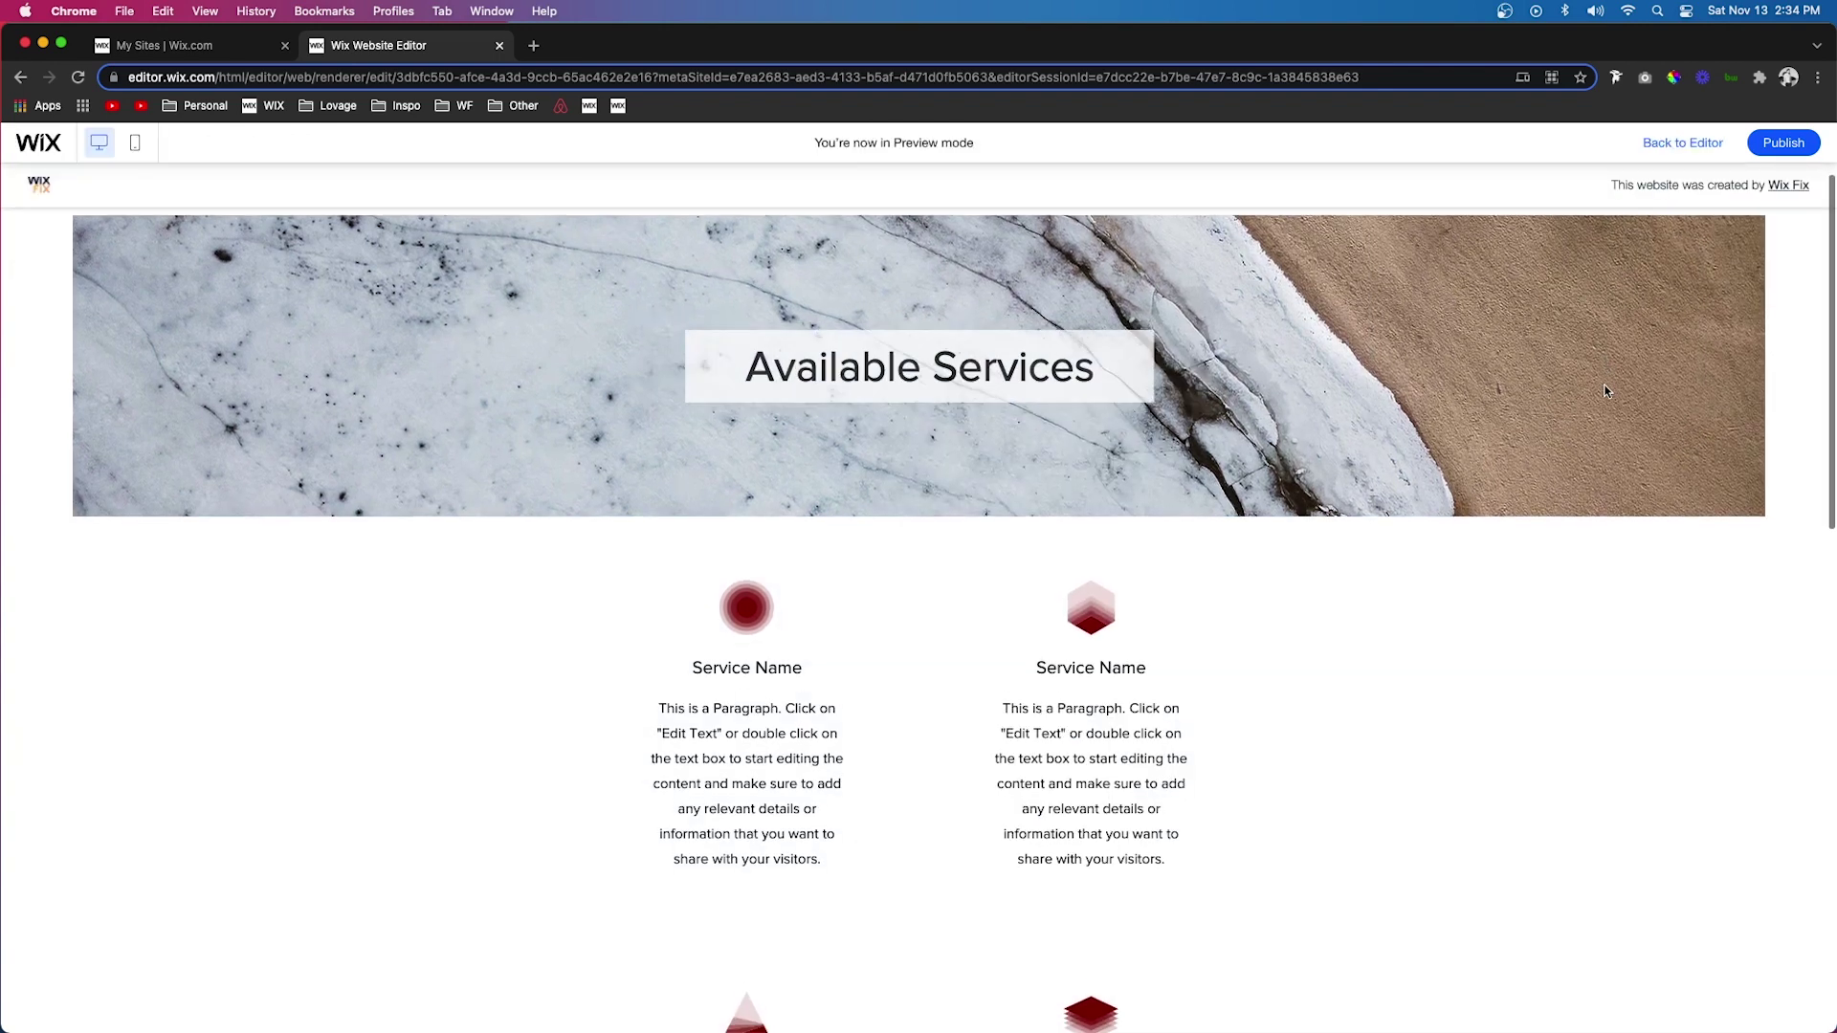
Scroll the preview down to Contact, return to the editor, and select the Available Services title box.
scroll(1606, 391, down, 5)
scroll(1606, 392, down, 8)
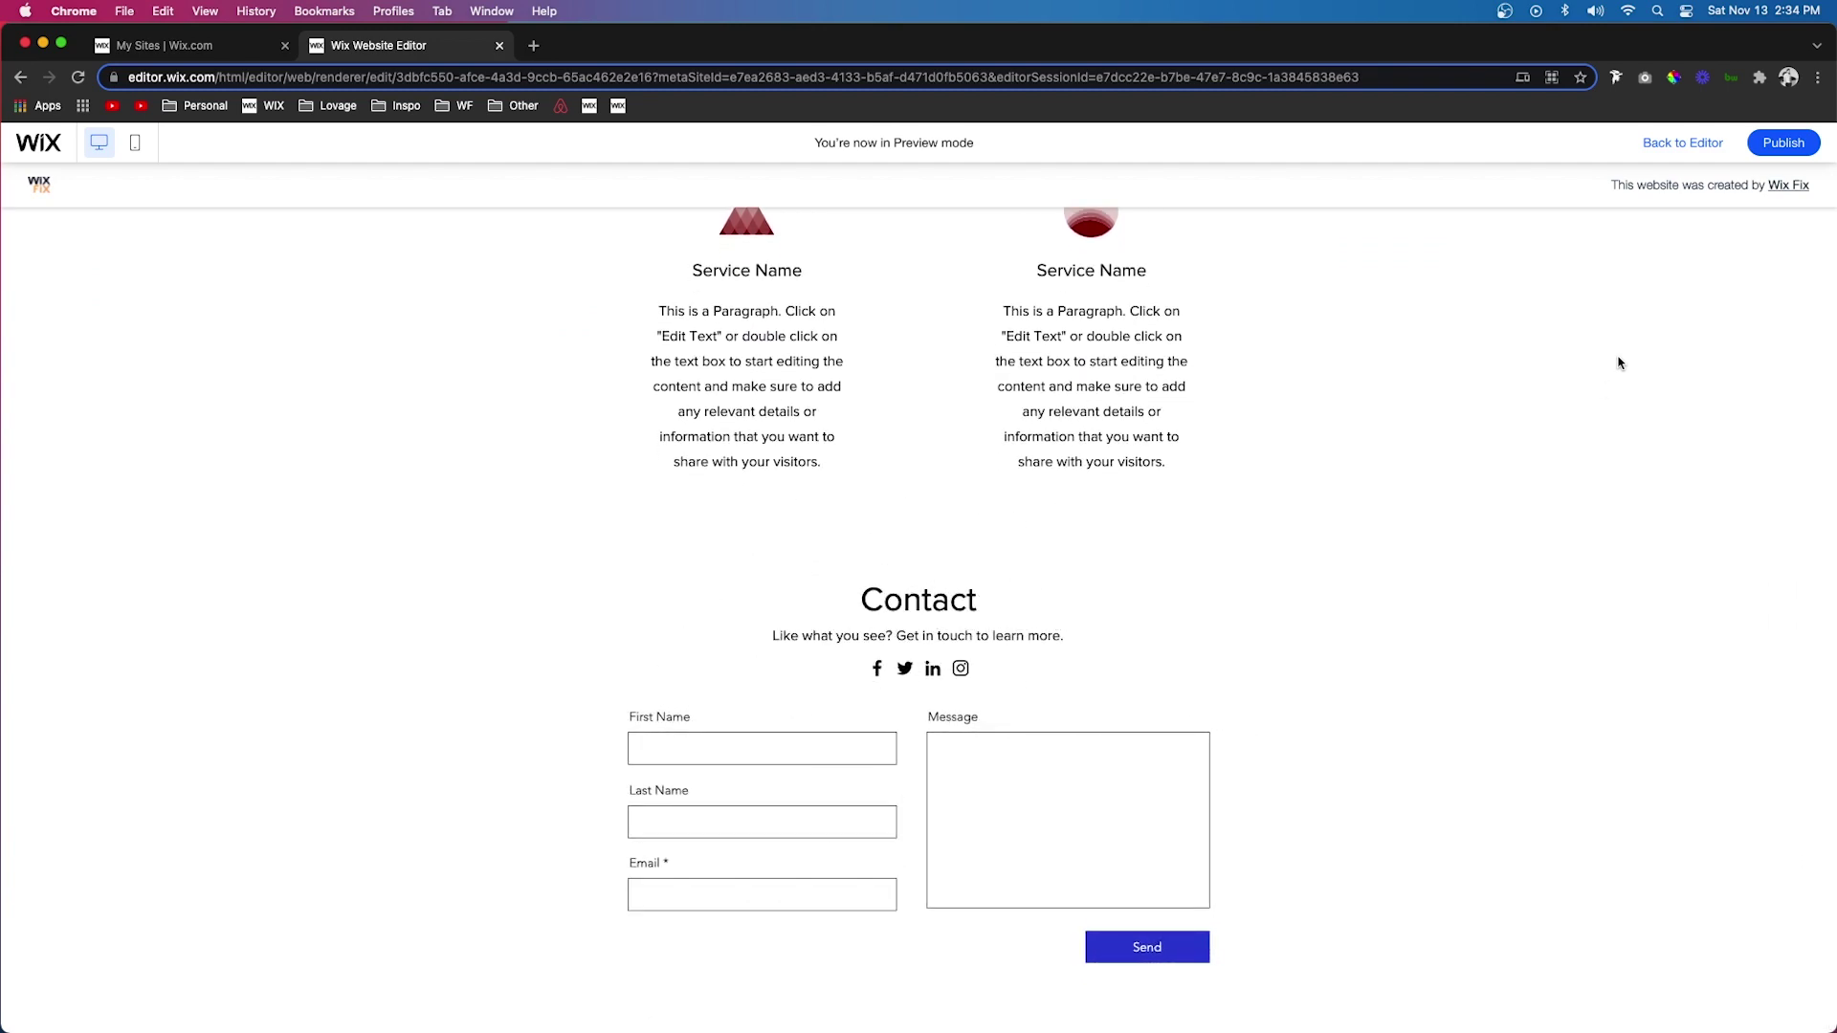
key(super+shift+p)
click(1196, 367)
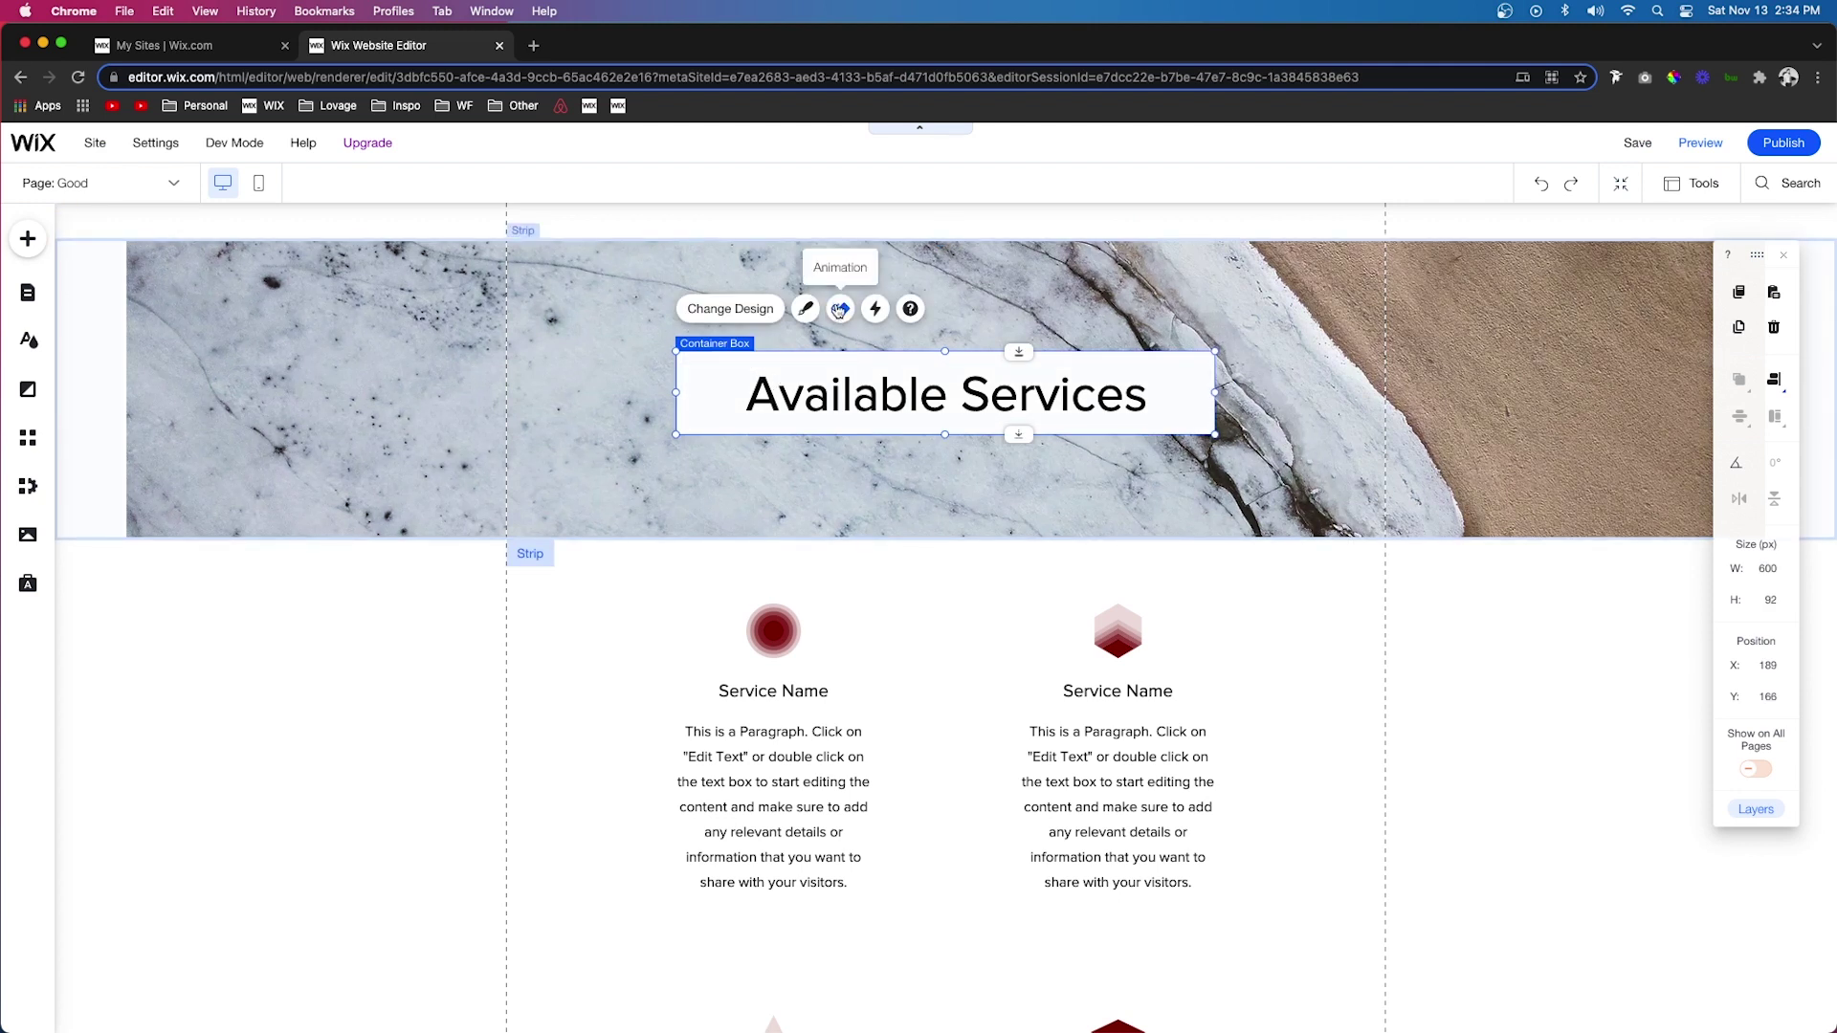
Apply a Fade-In entrance animation to the Available Services title box.
click(840, 308)
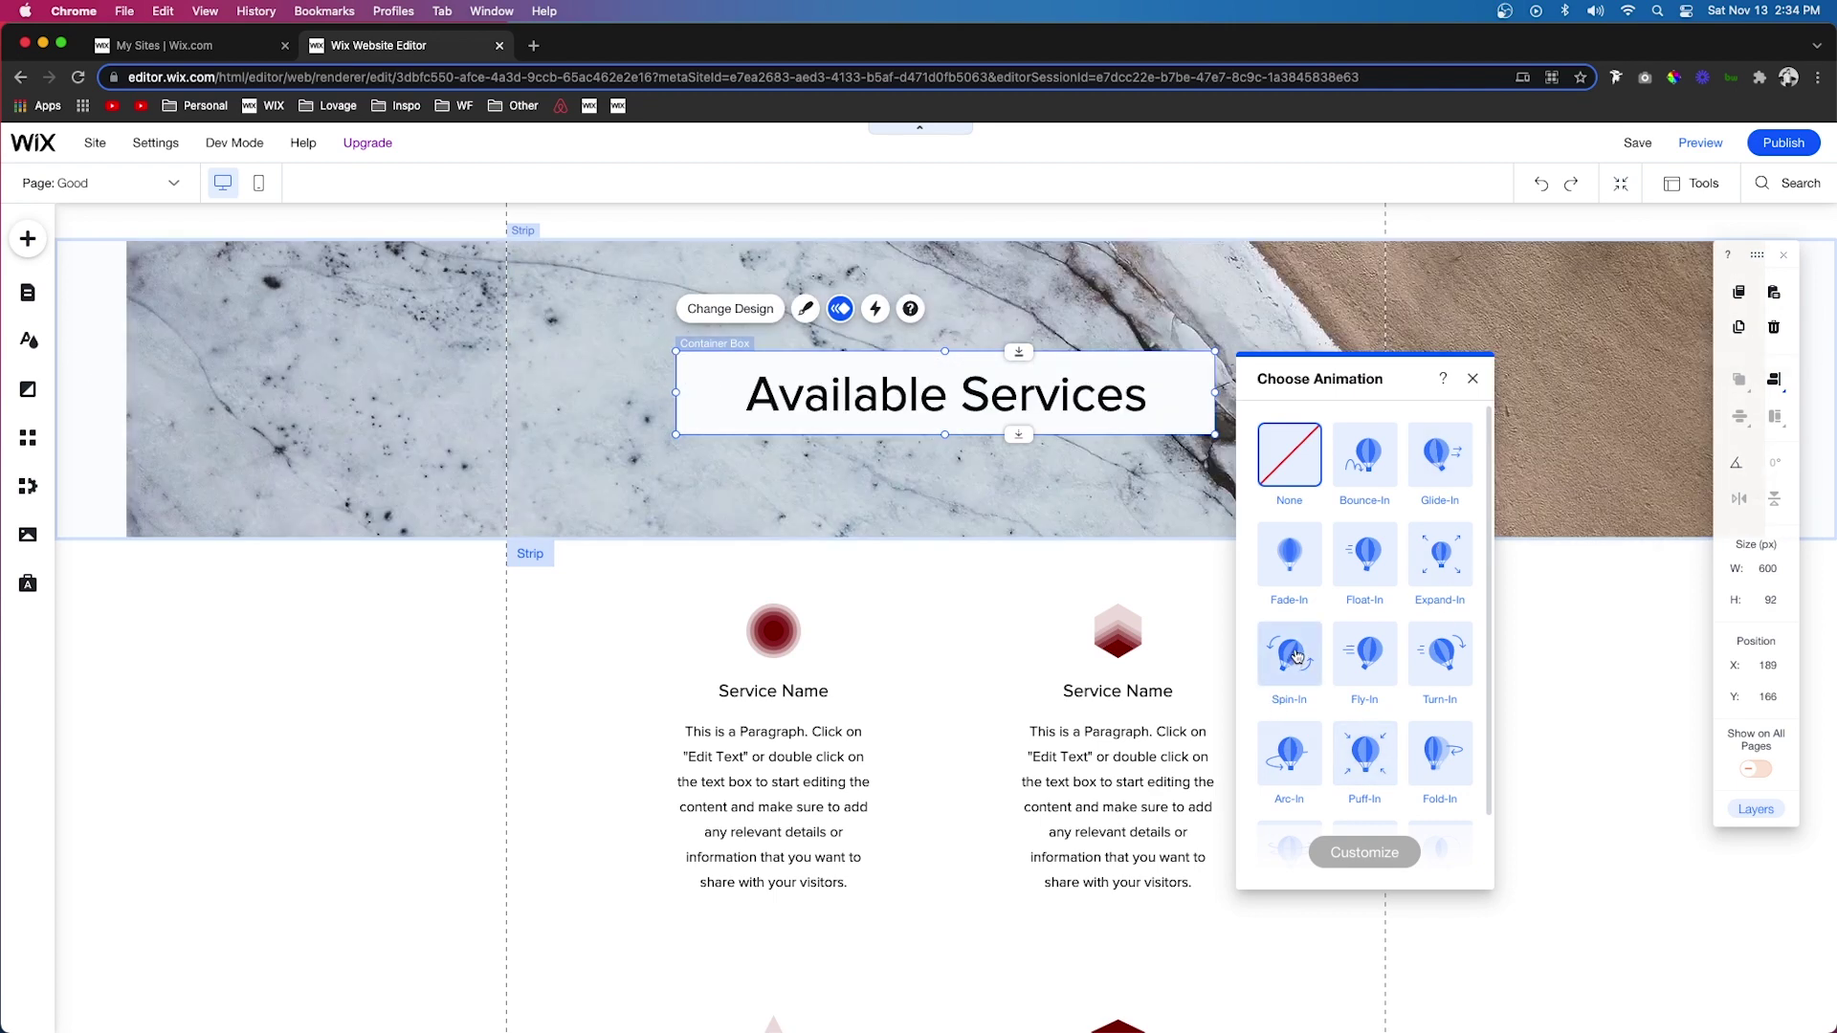
click(1292, 579)
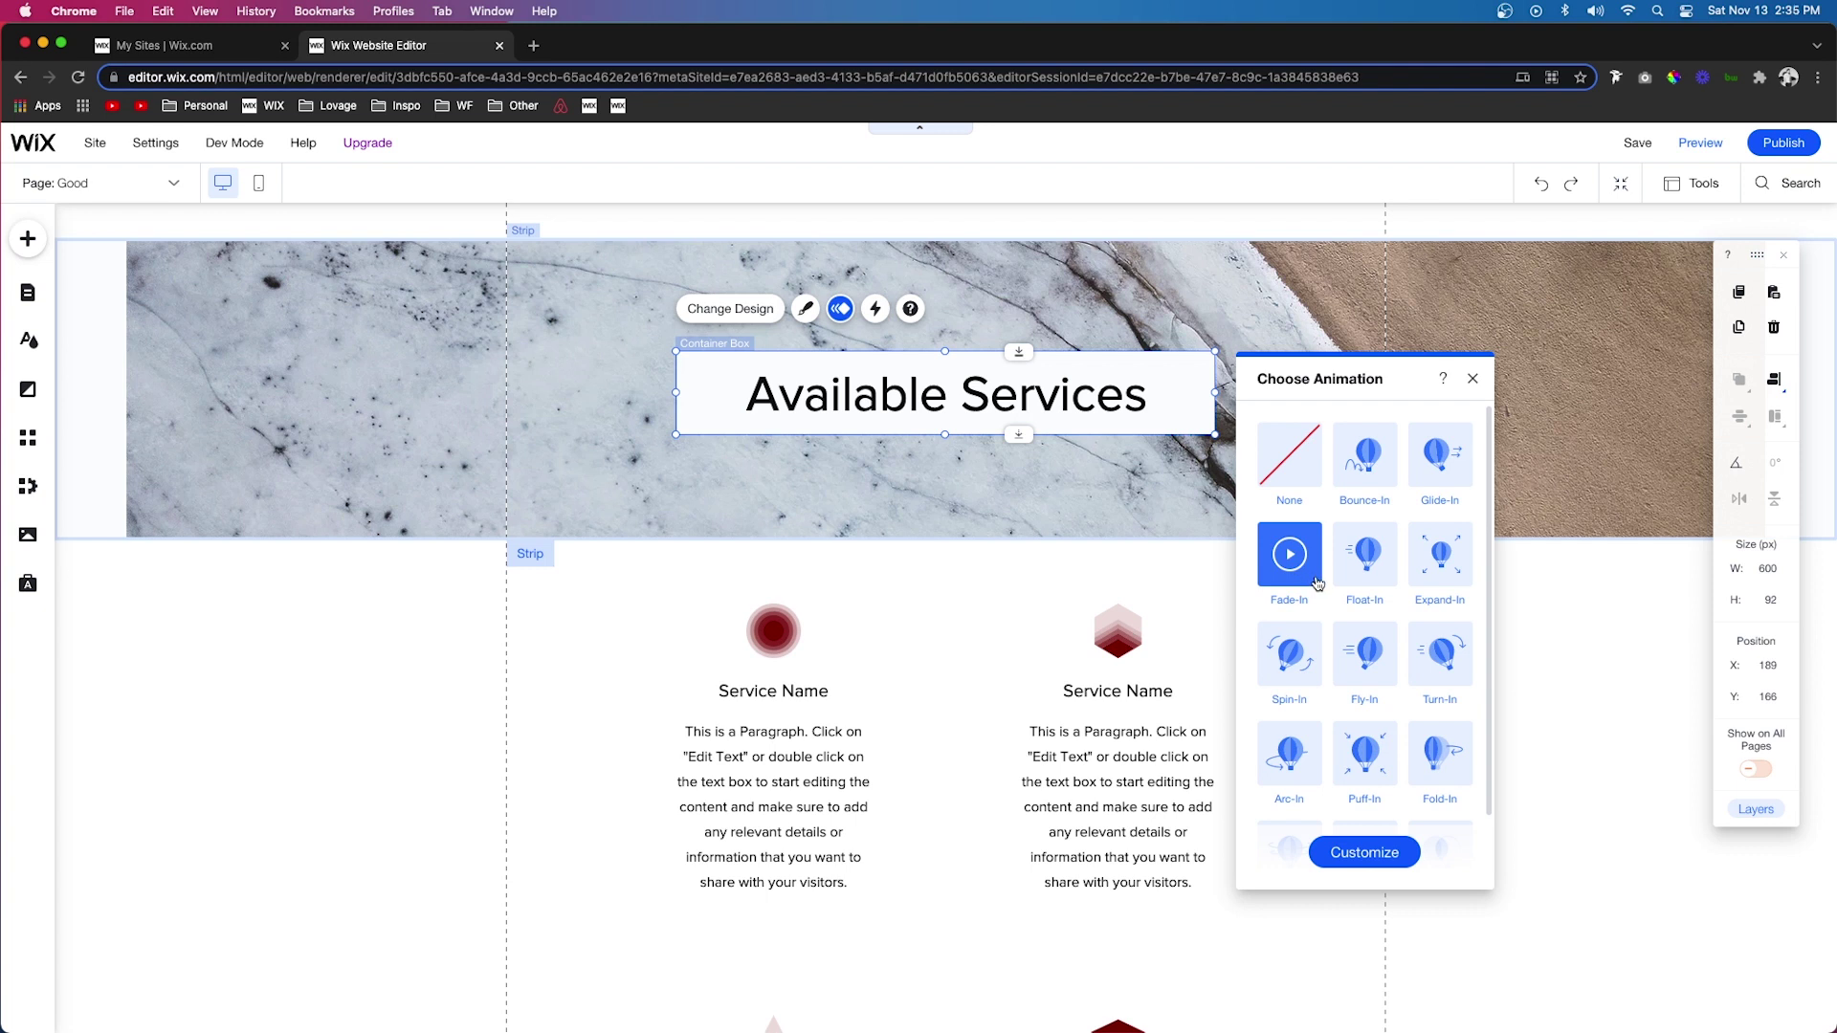
click(871, 670)
Give the first service card a Float-In animation with direction set to From bottom.
click(866, 658)
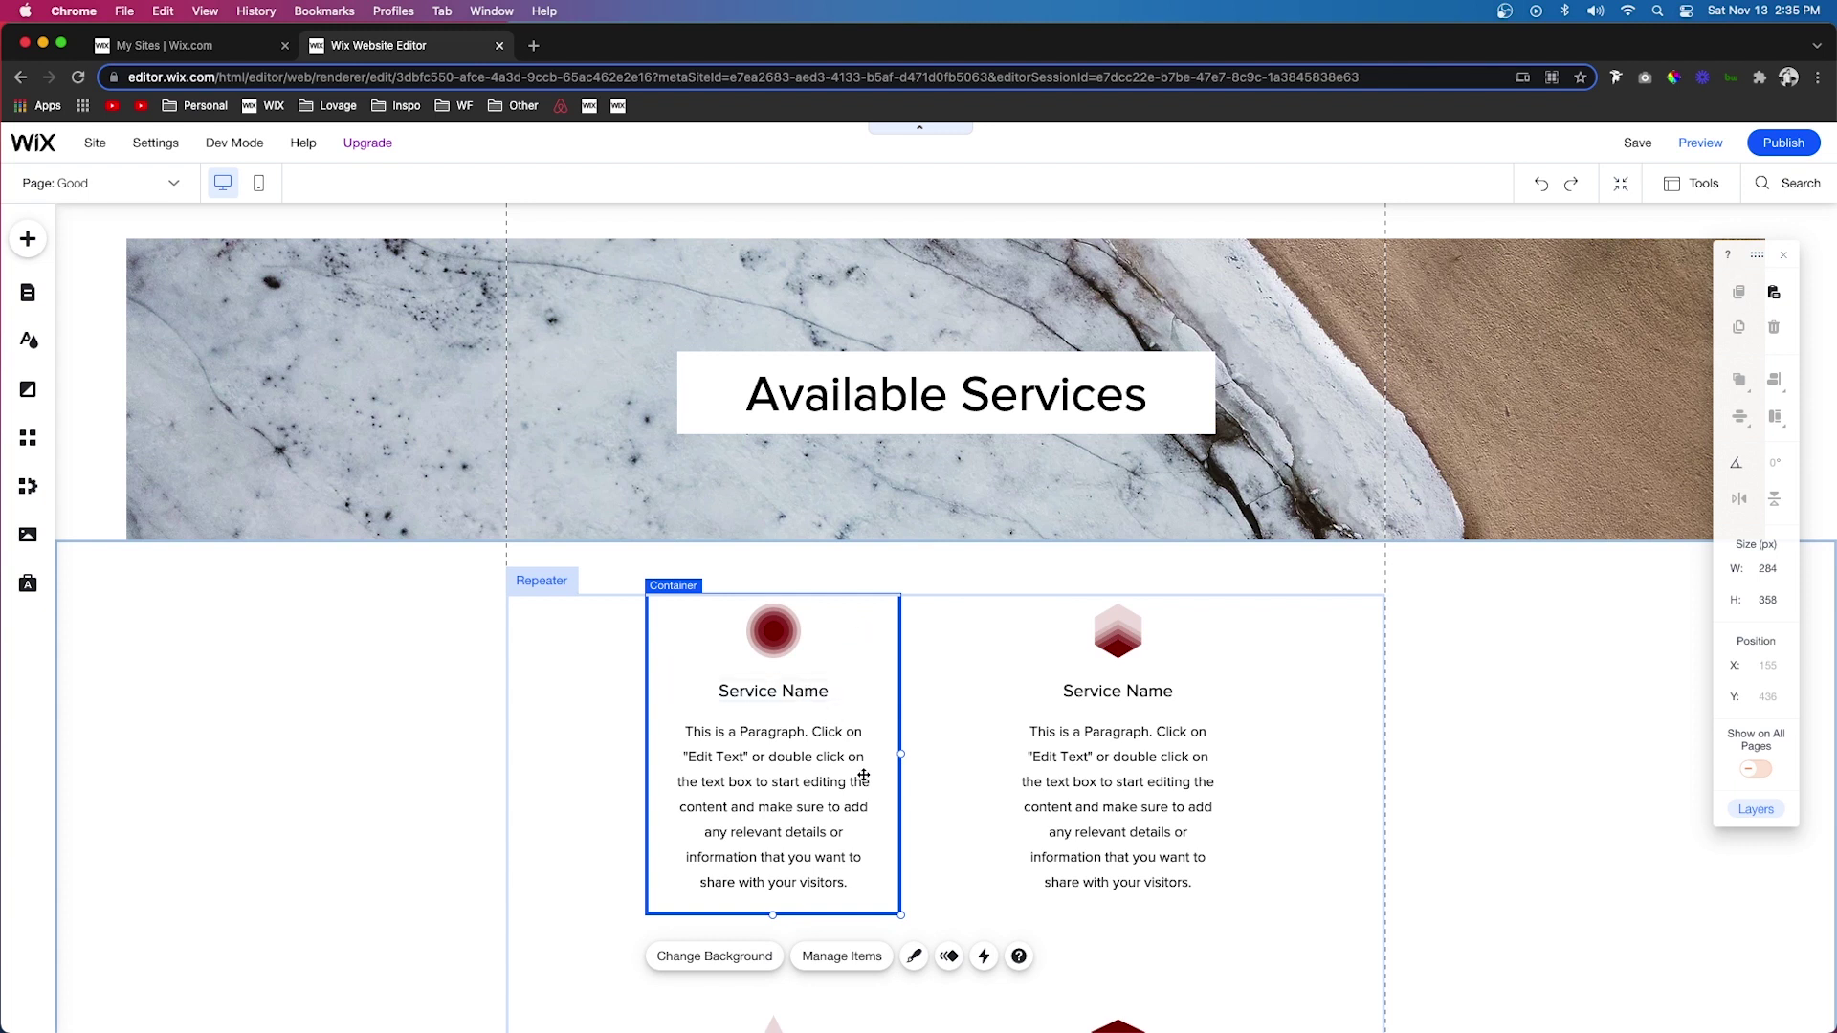
click(949, 955)
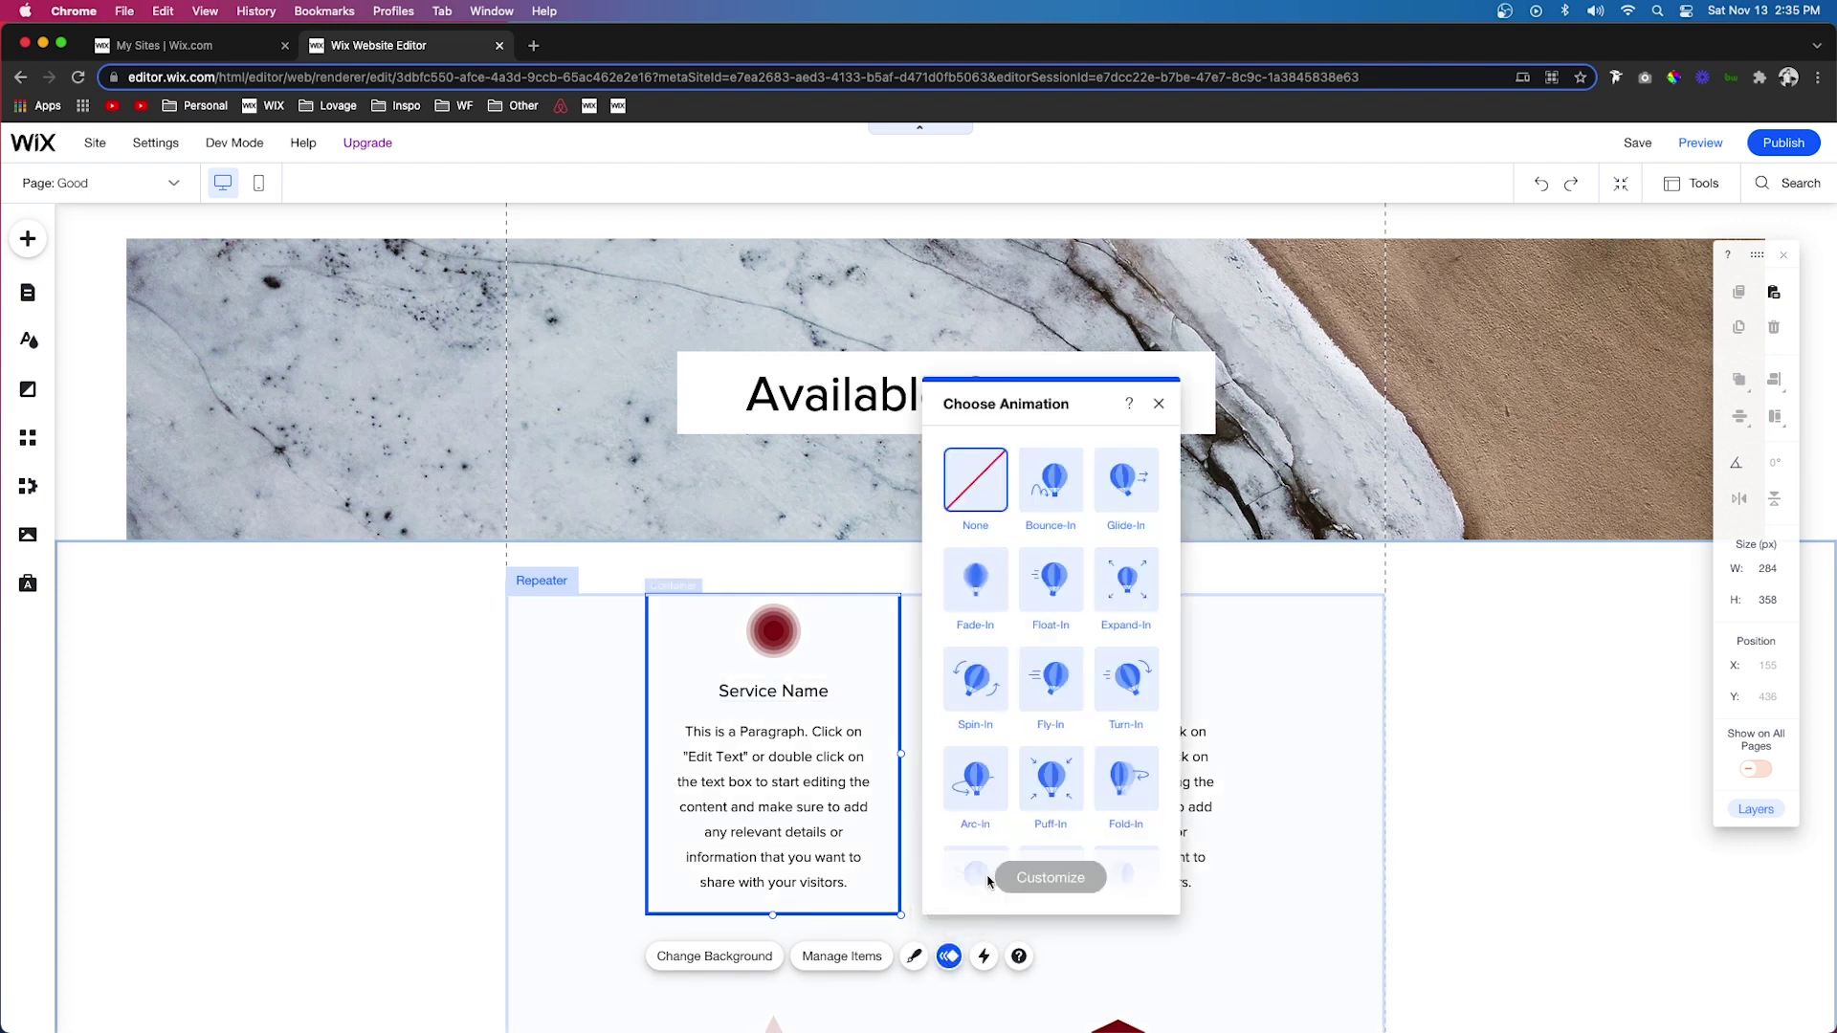
click(1058, 600)
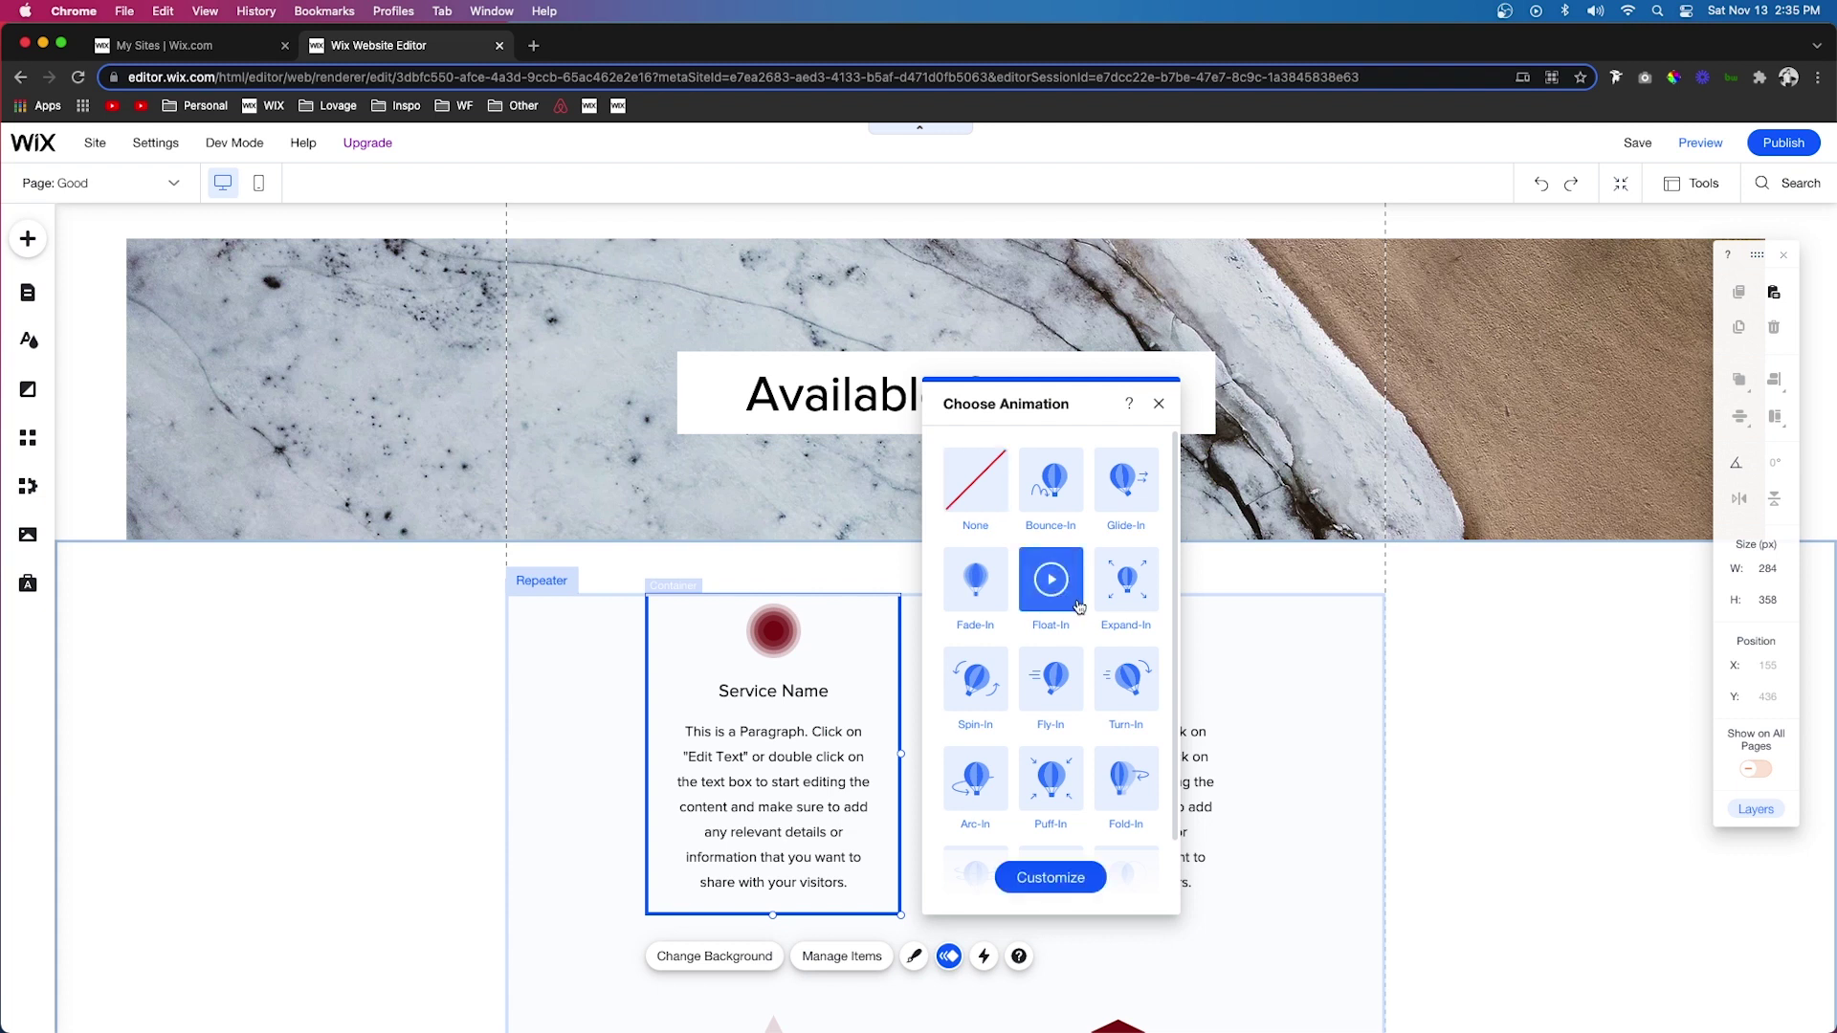
click(1051, 877)
click(1147, 546)
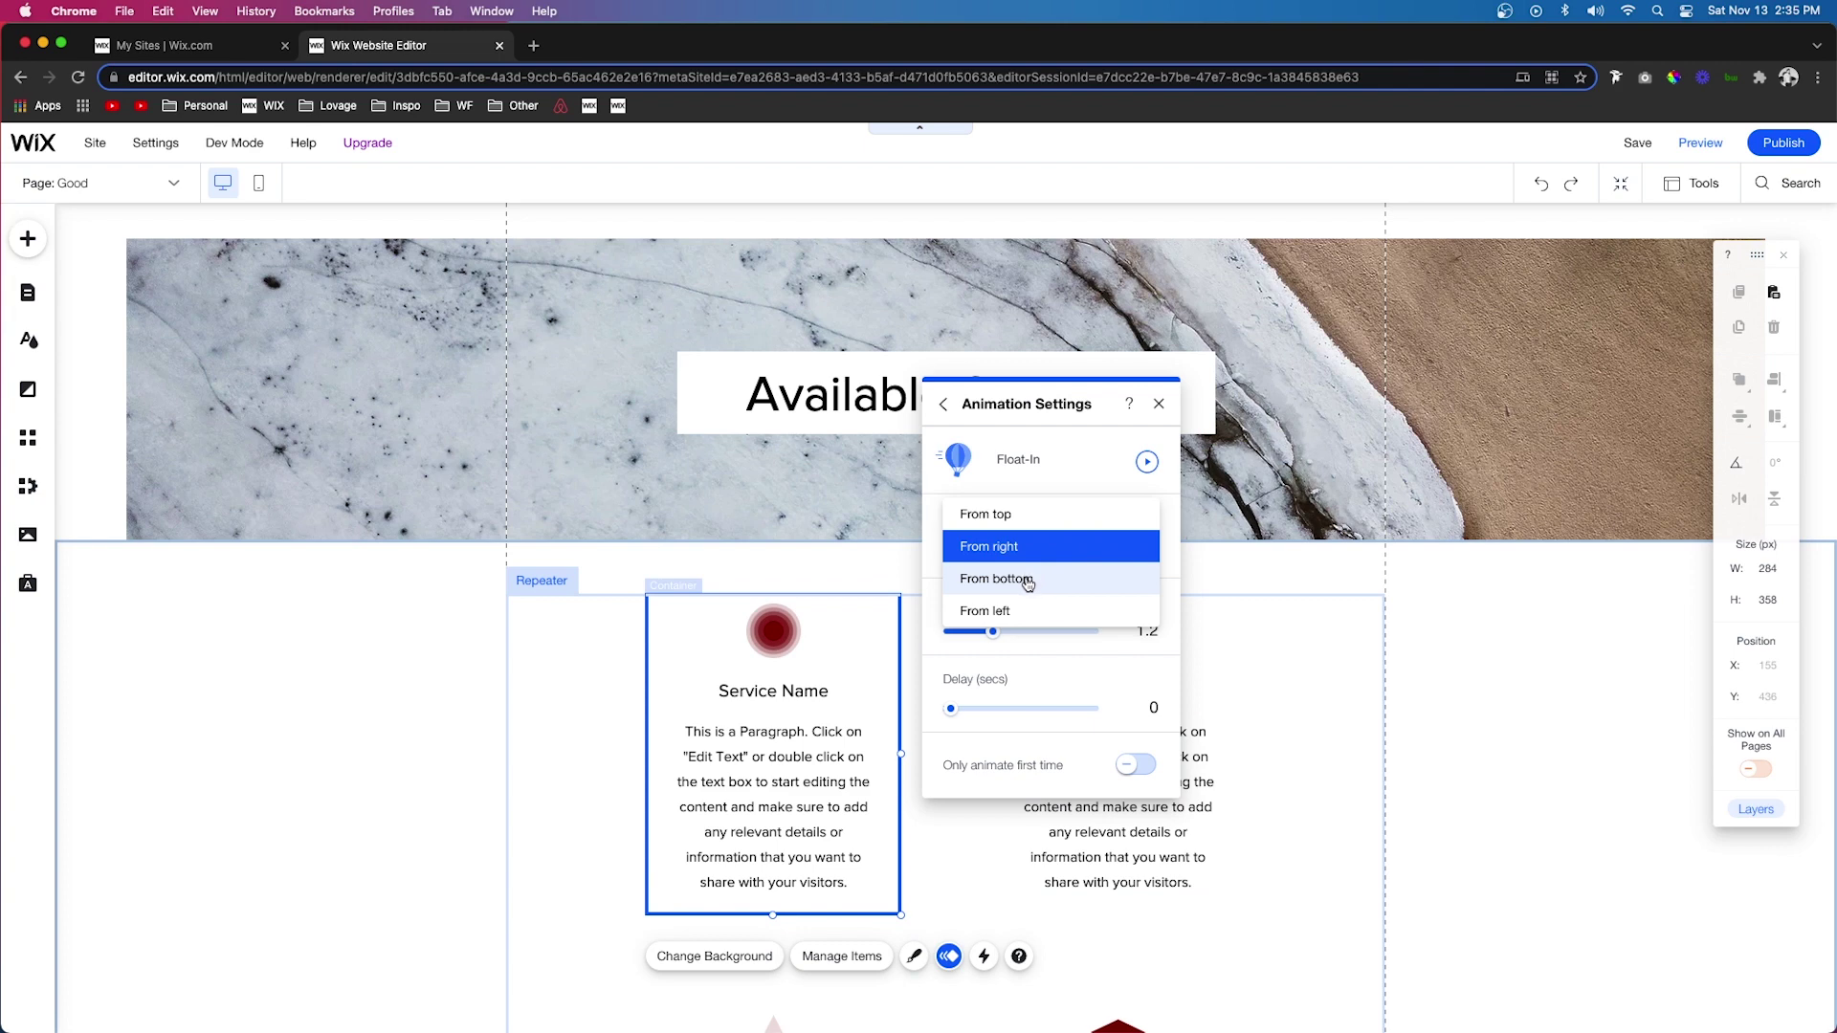
click(1027, 581)
scroll(1473, 680, down, 5)
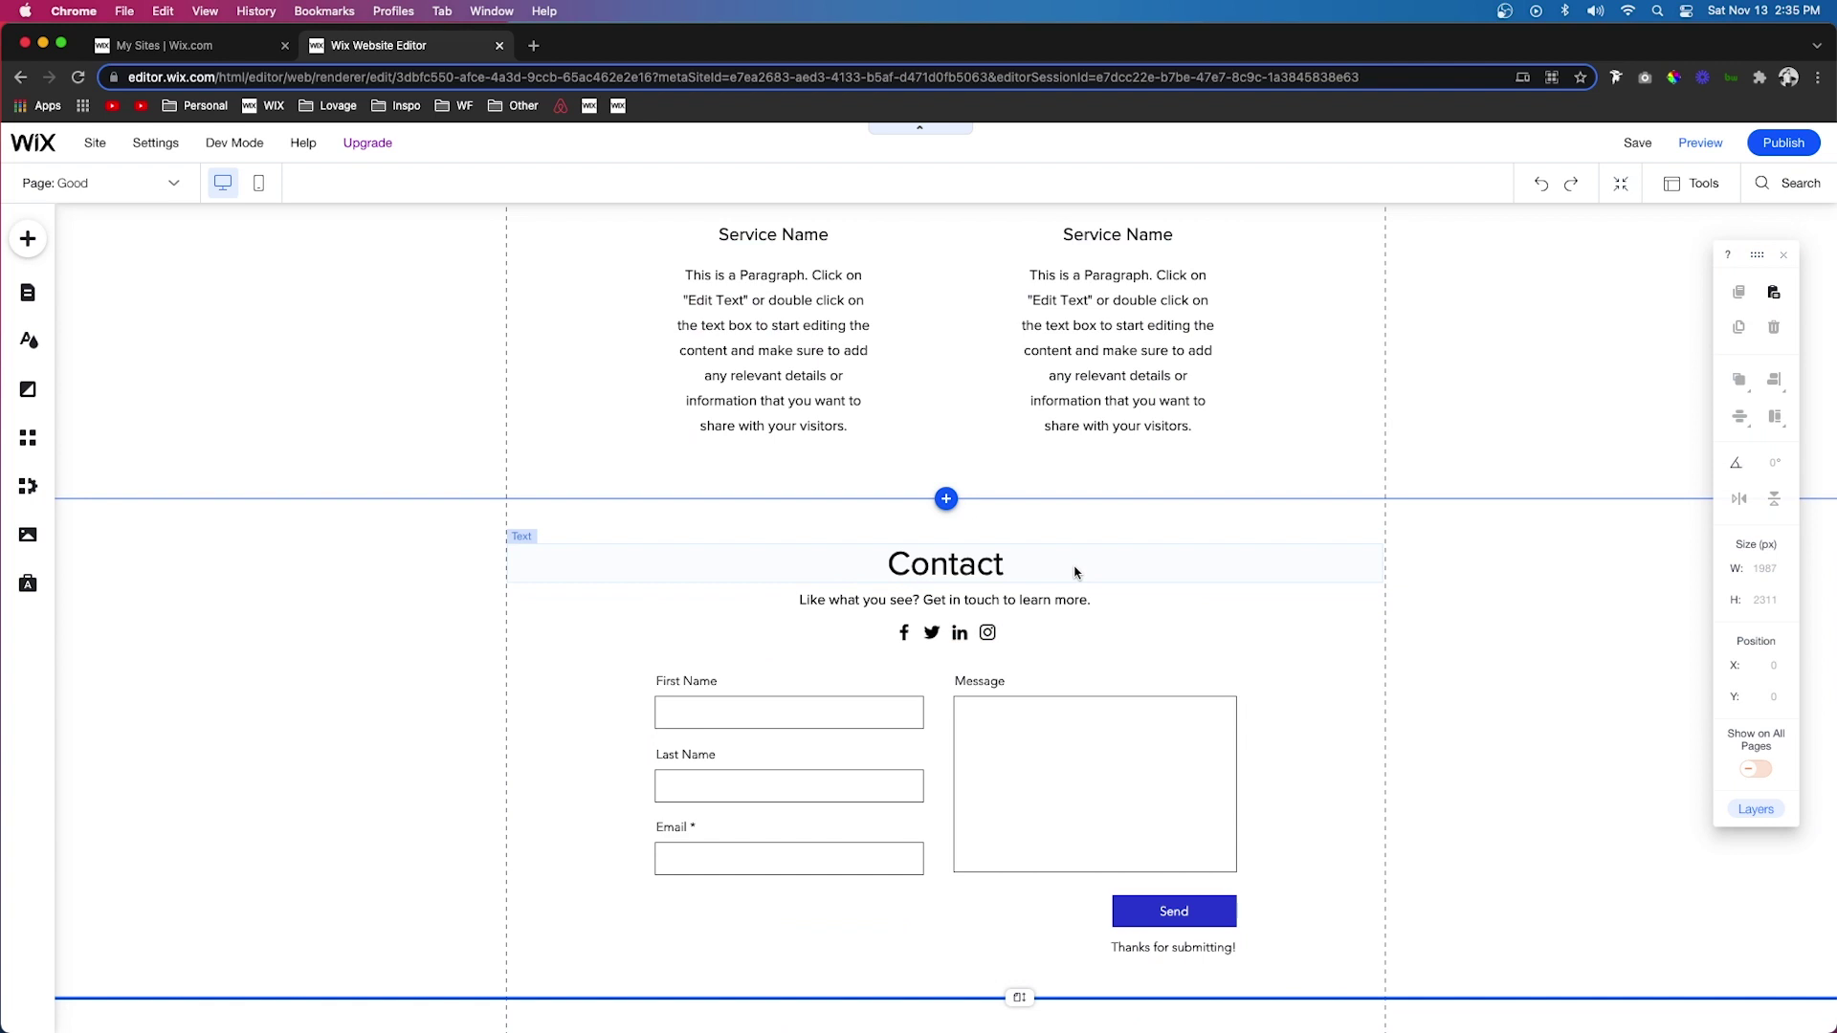
Apply a Fade-In animation to the Contact heading.
click(950, 564)
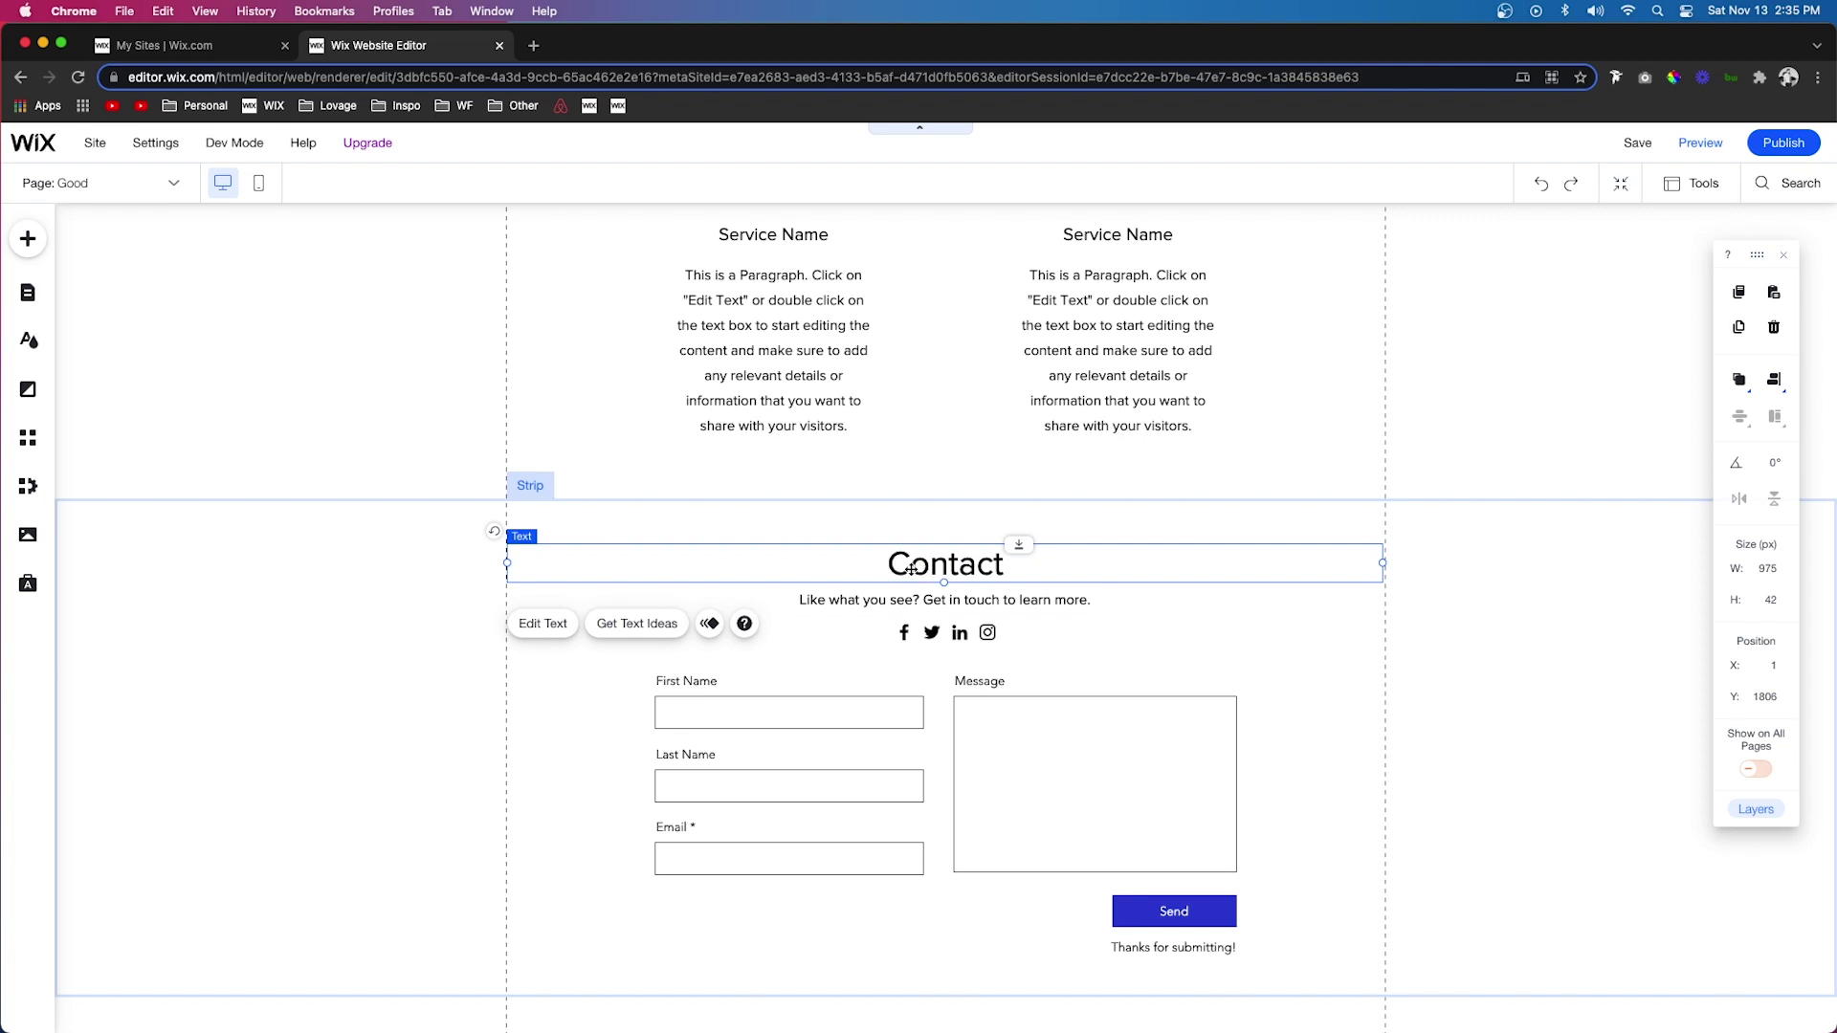
click(709, 624)
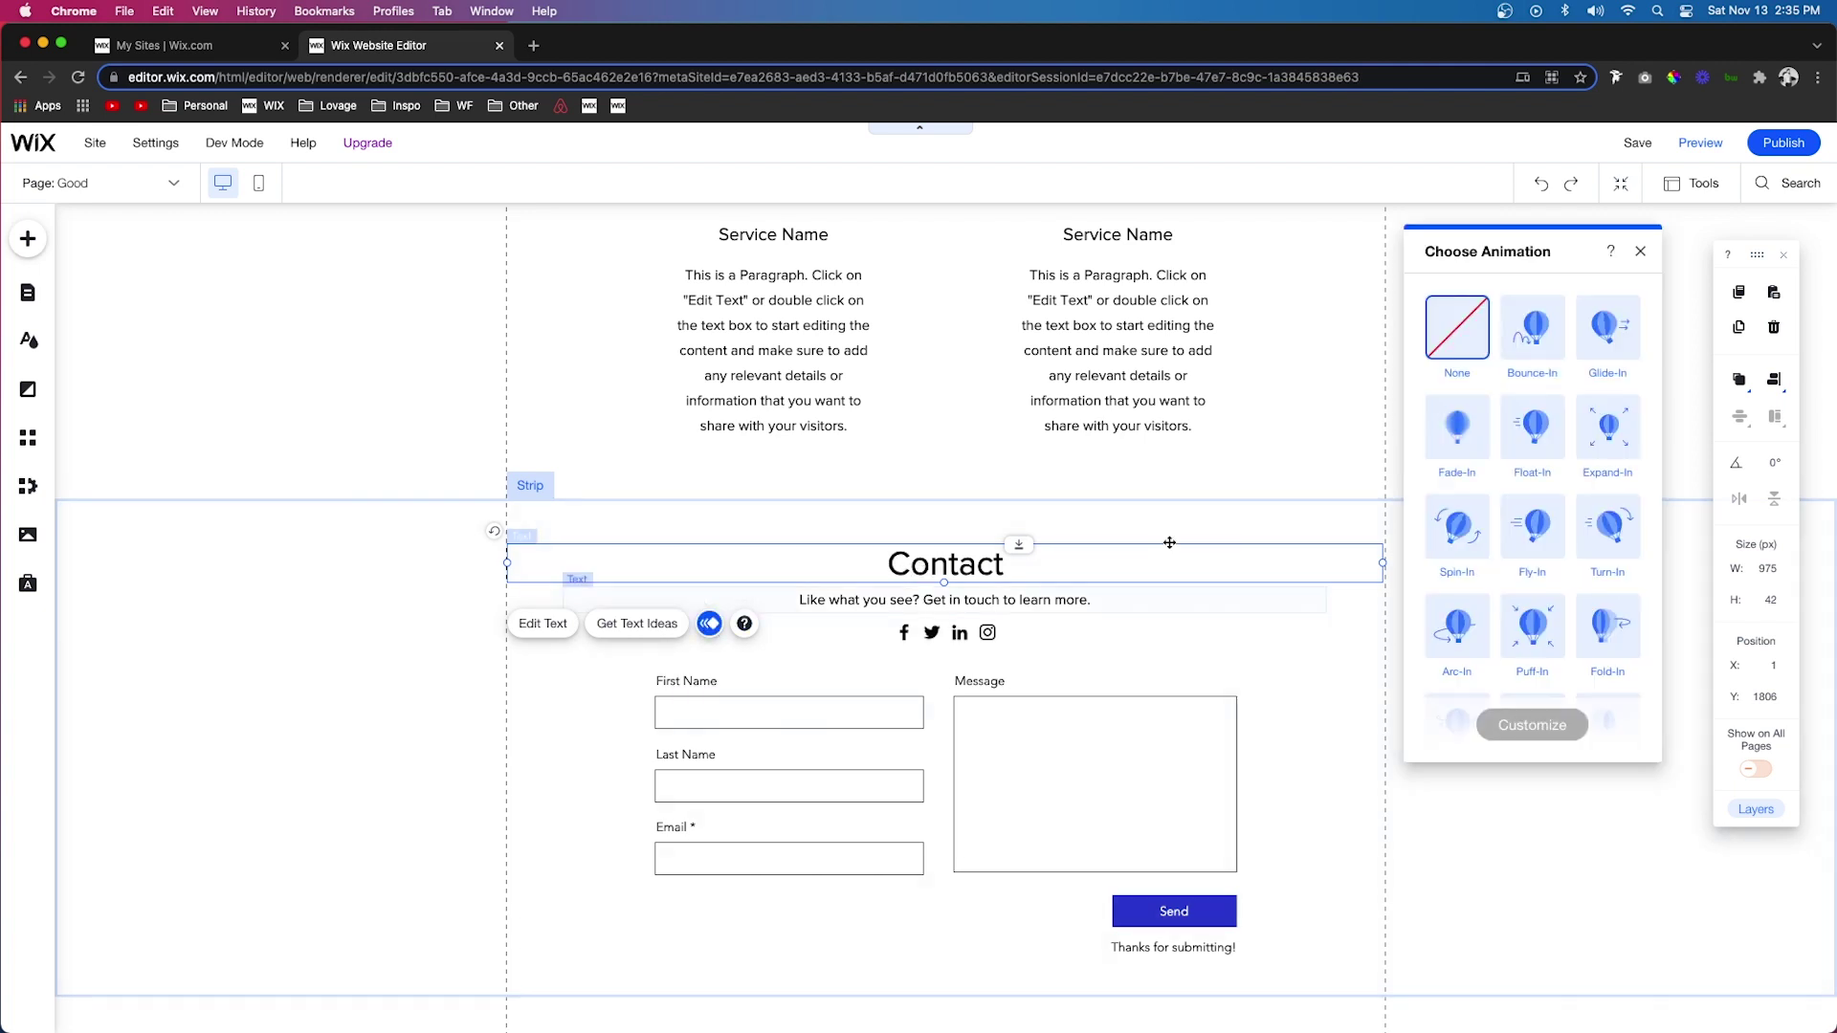
click(1457, 427)
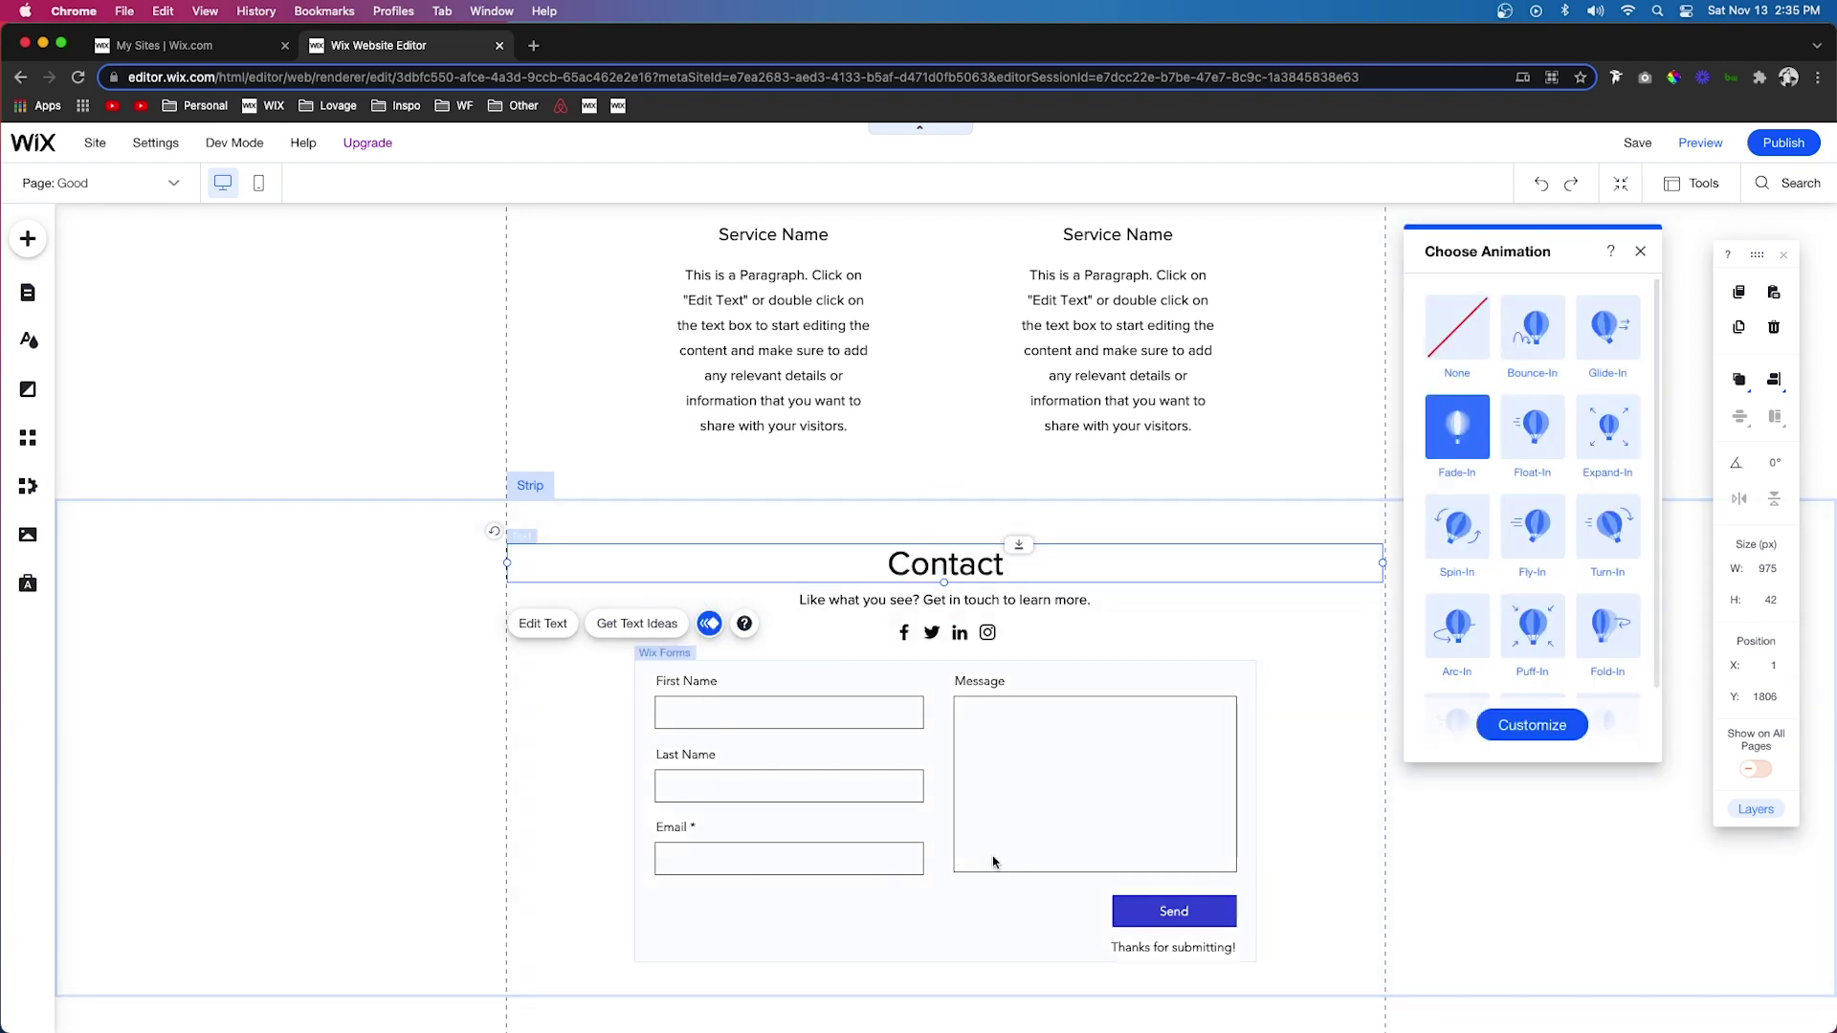
Give the contact form a Float-In animation coming From bottom.
click(947, 823)
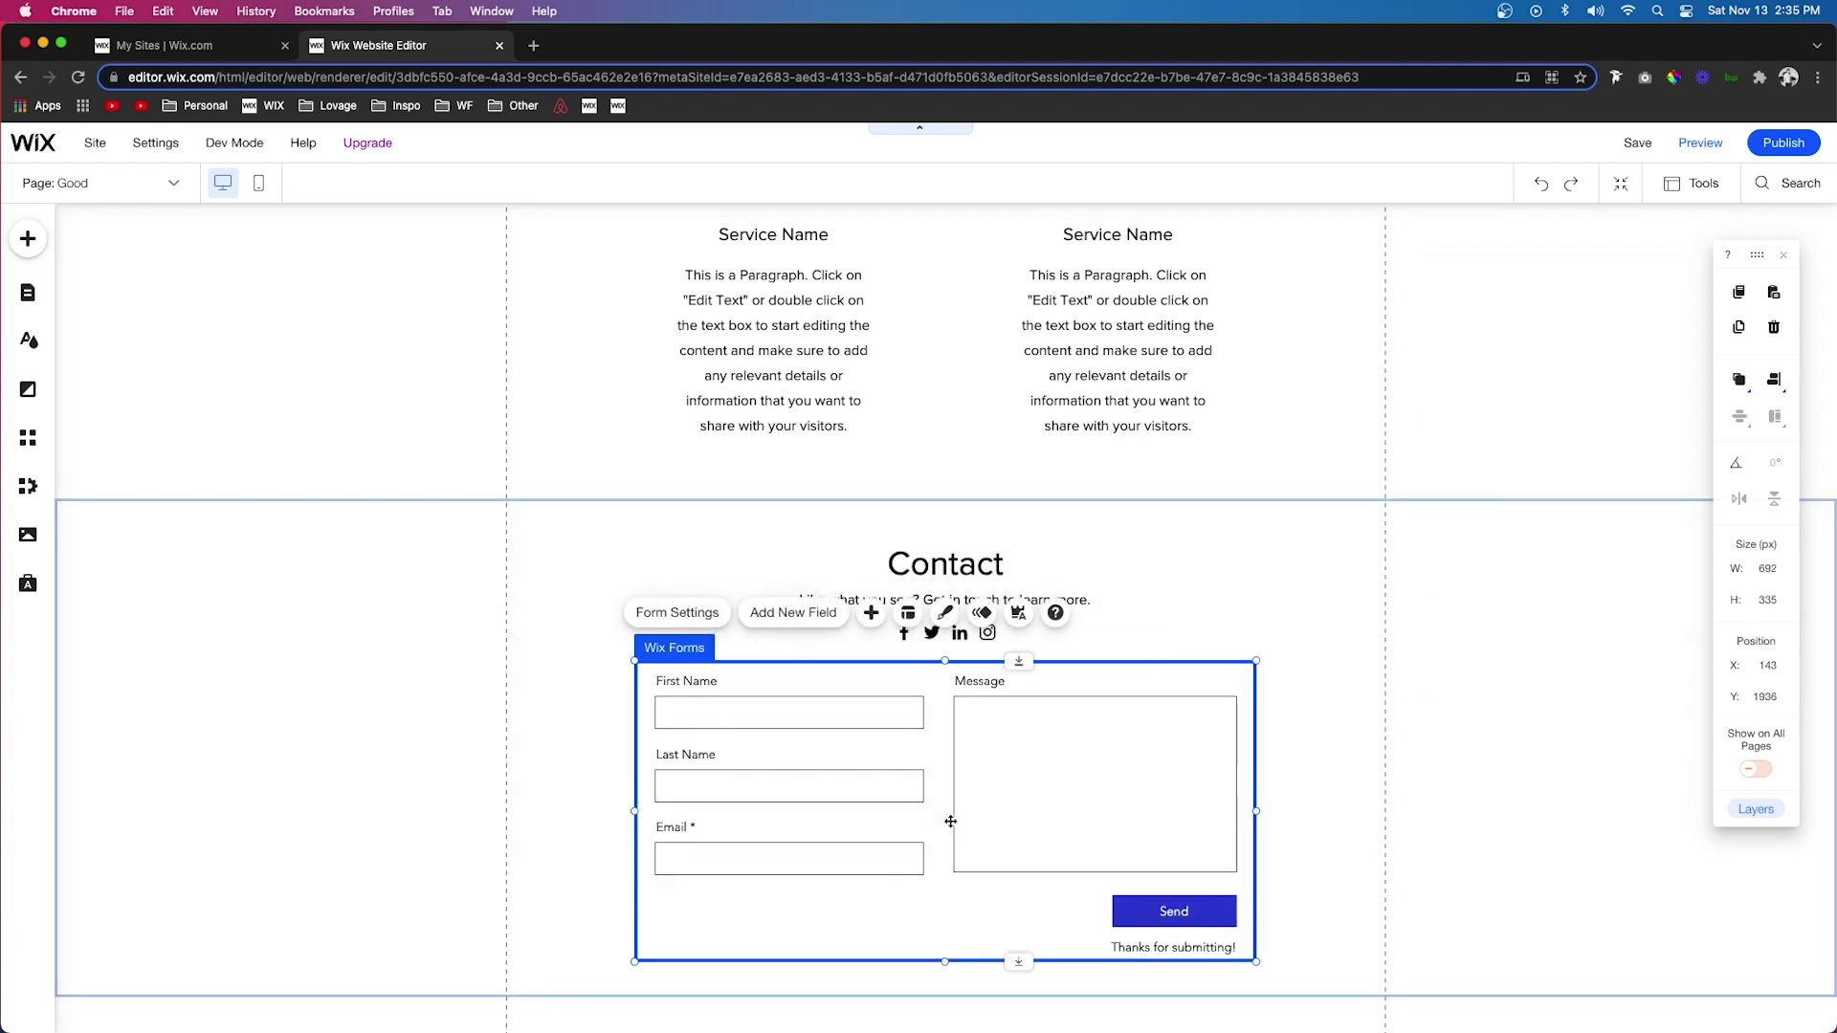
click(975, 613)
click(1406, 631)
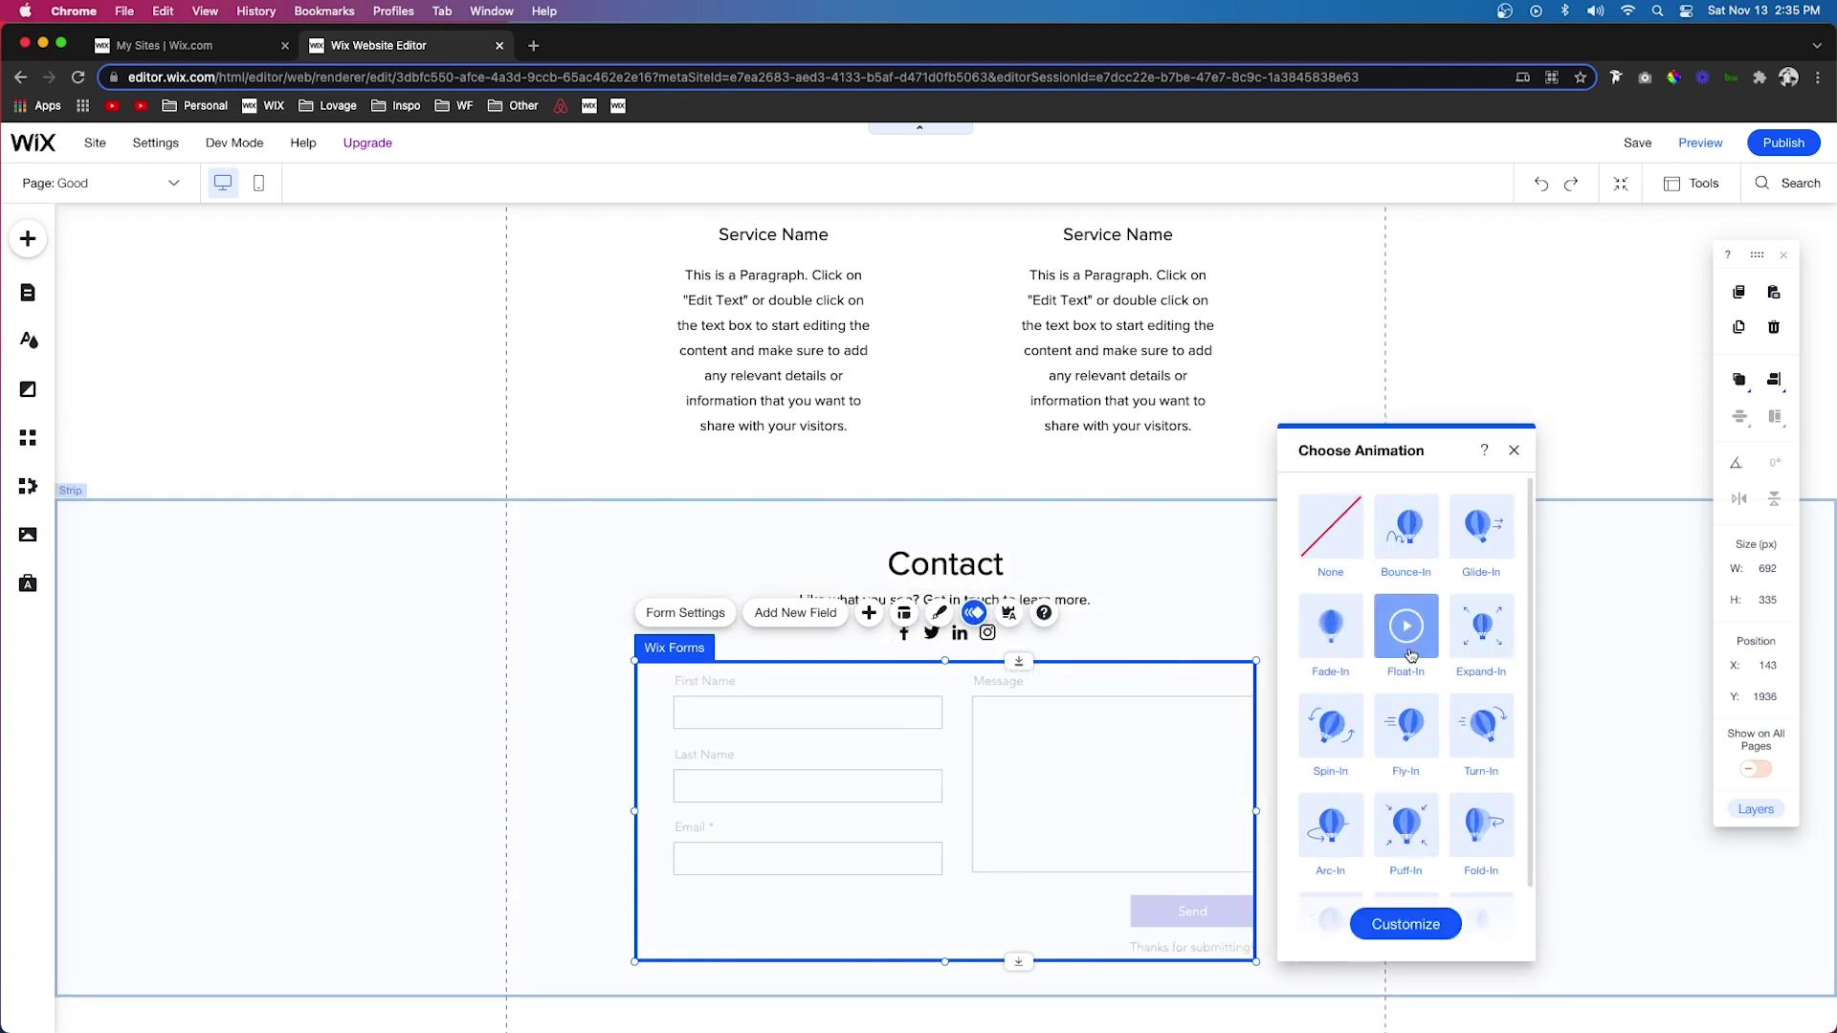
click(1406, 924)
click(1370, 603)
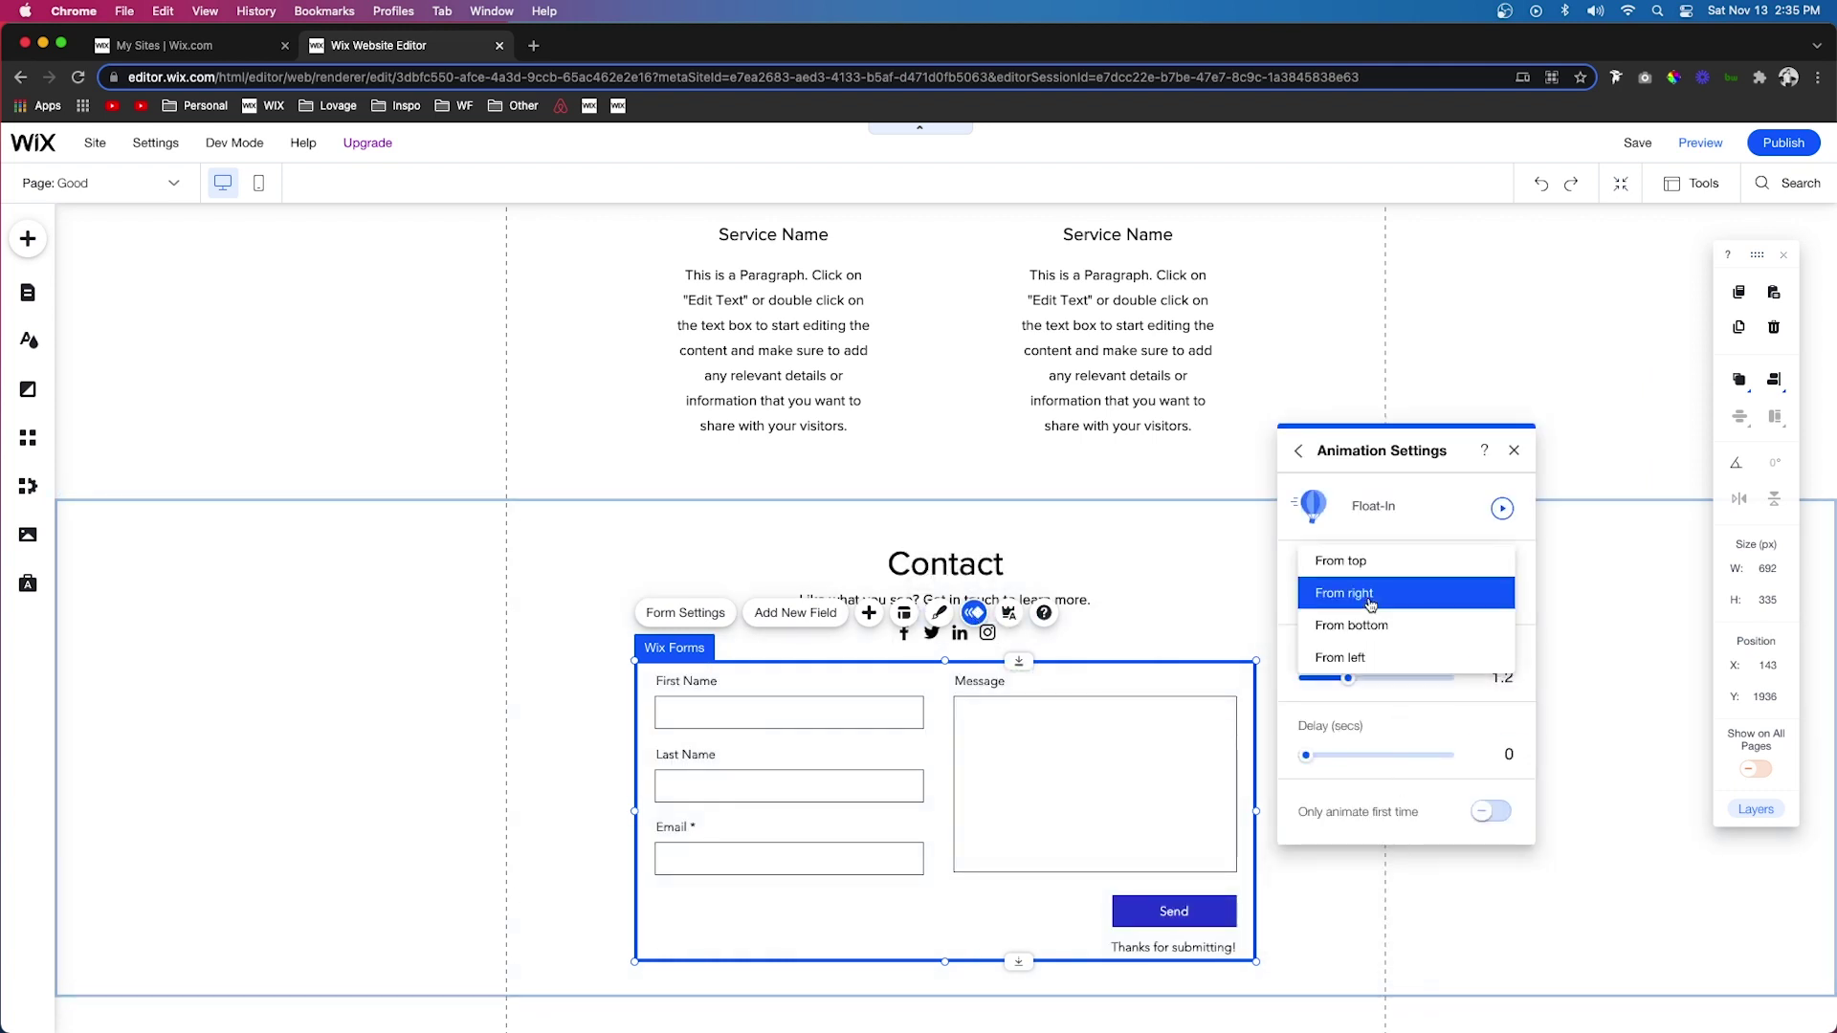
click(1369, 636)
click(1626, 647)
scroll(1627, 646, up, 4)
scroll(1626, 647, up, 8)
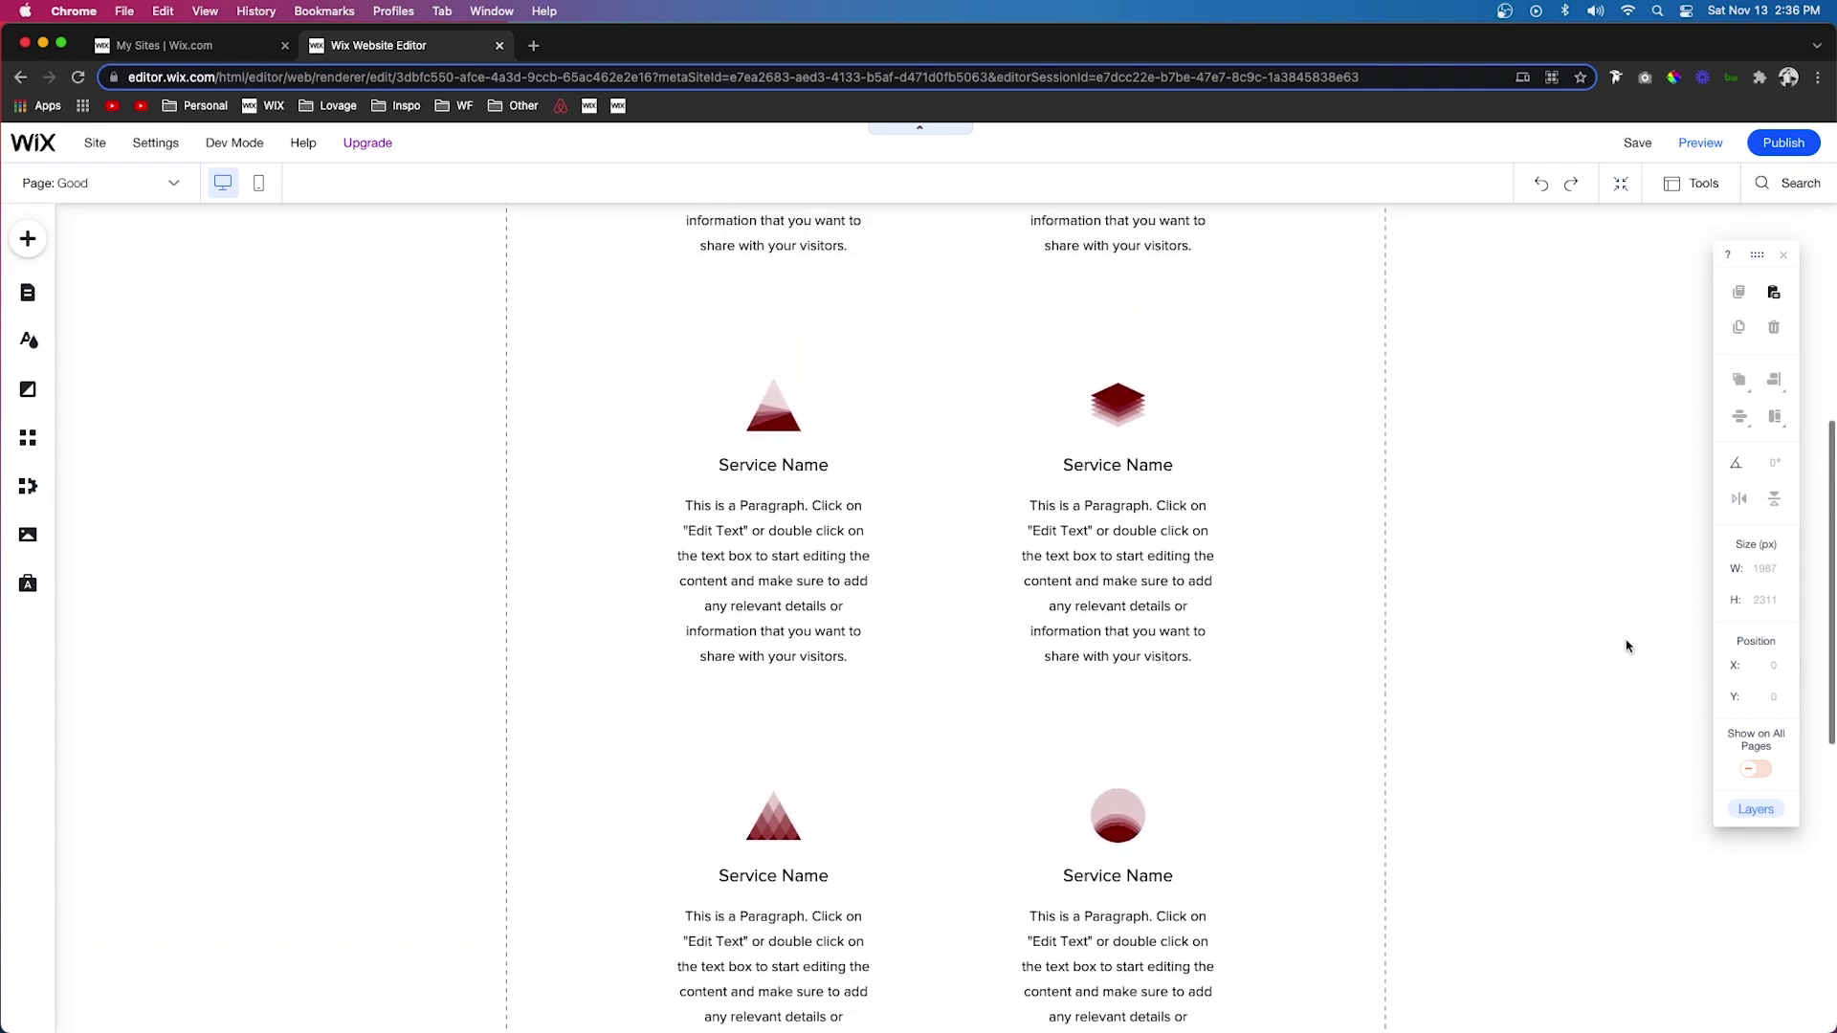
click(1017, 382)
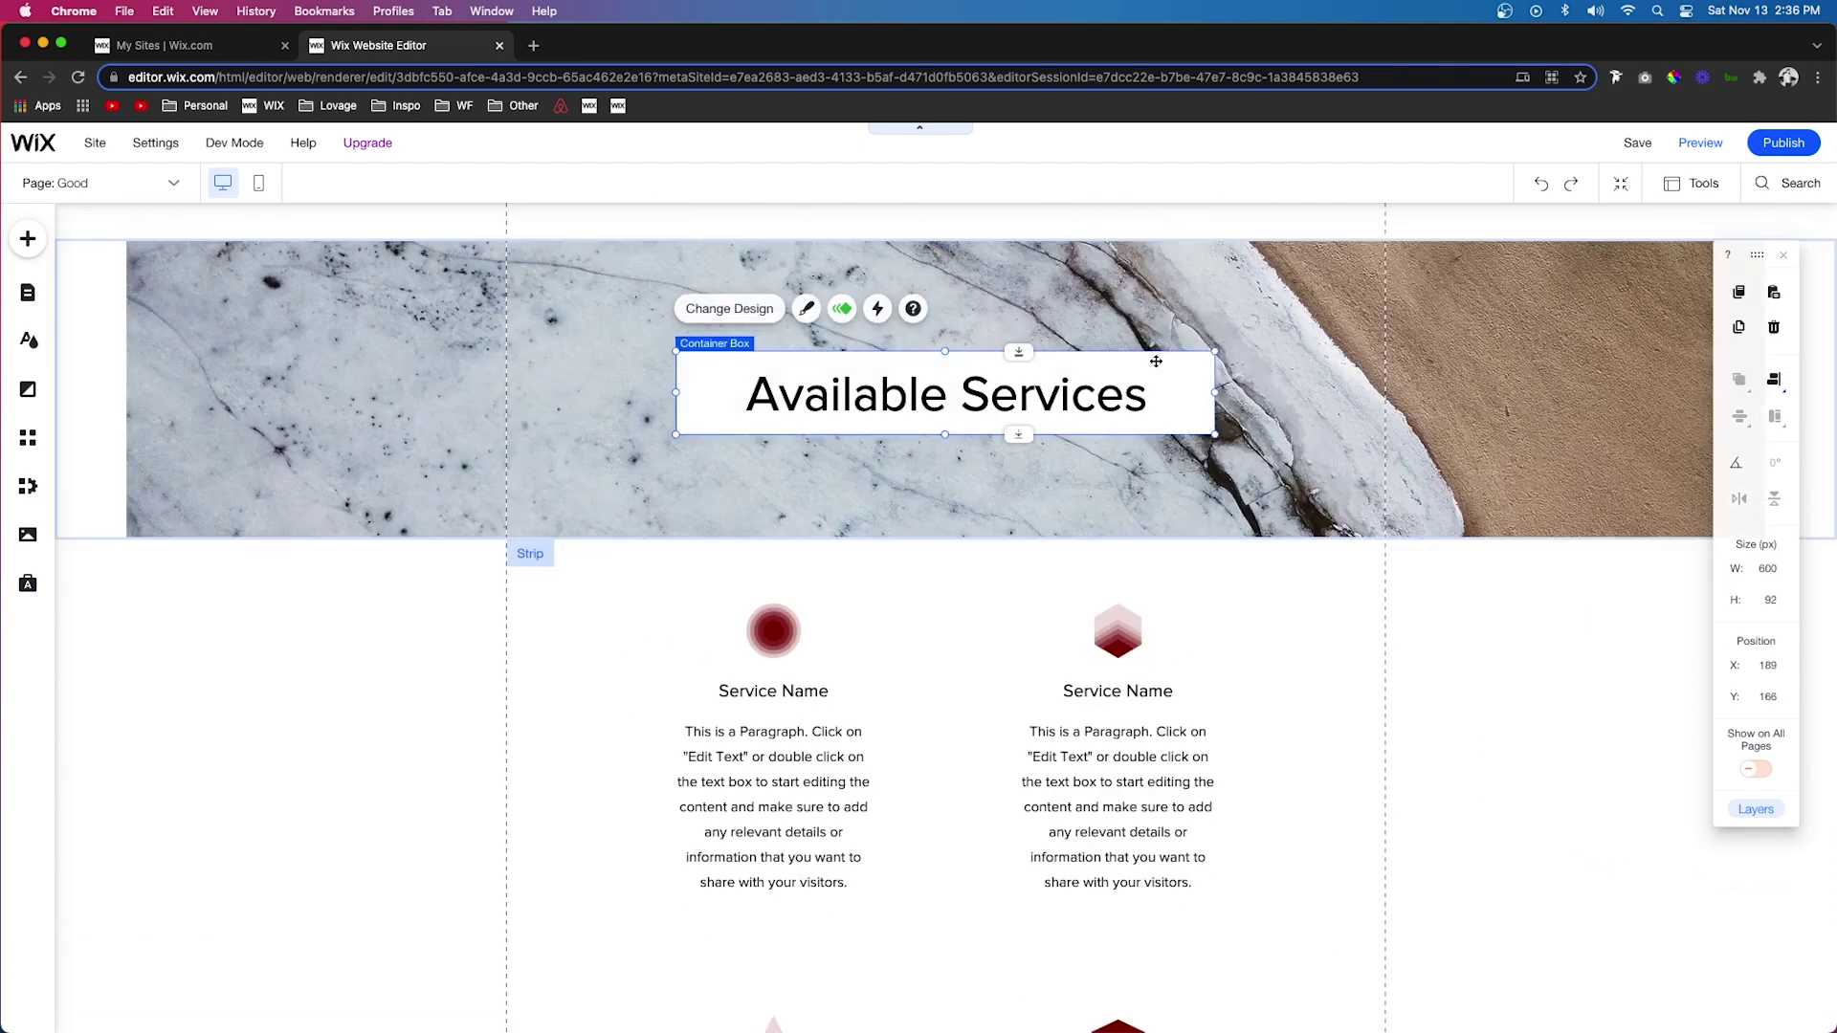
scroll(1165, 657, down, 3)
click(1141, 484)
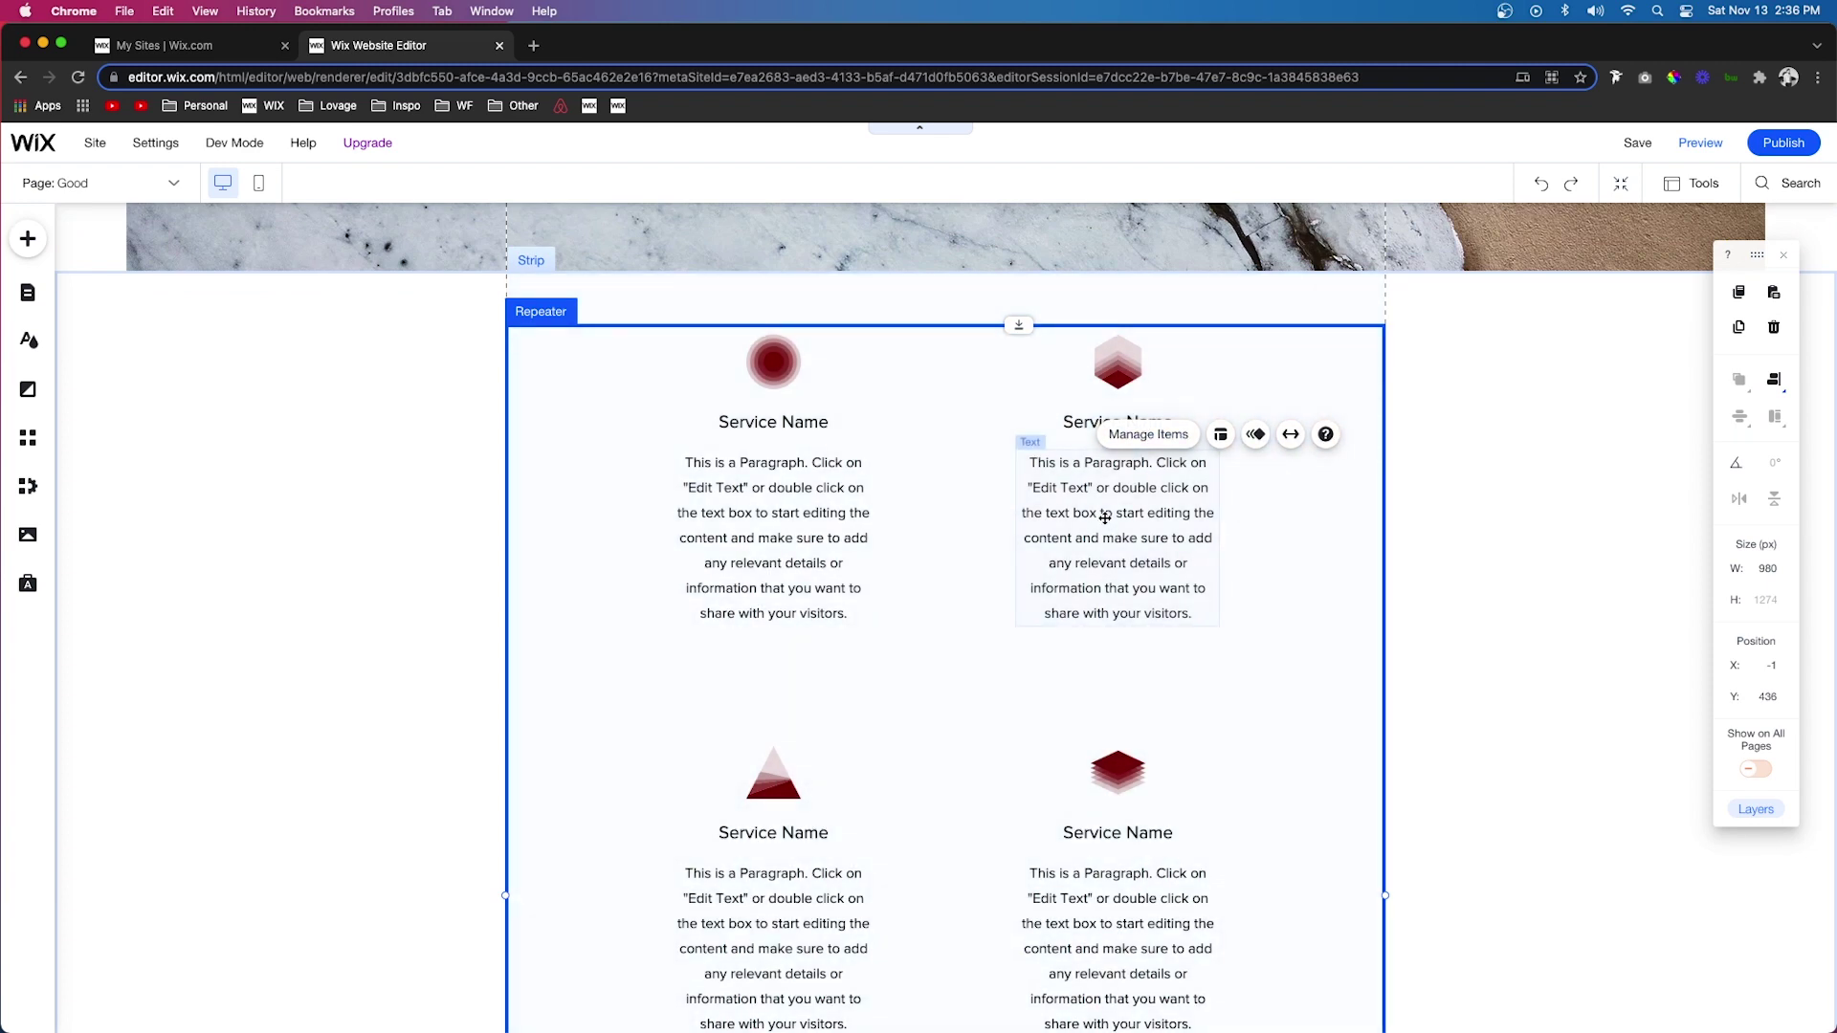
scroll(940, 572, down, 10)
click(940, 572)
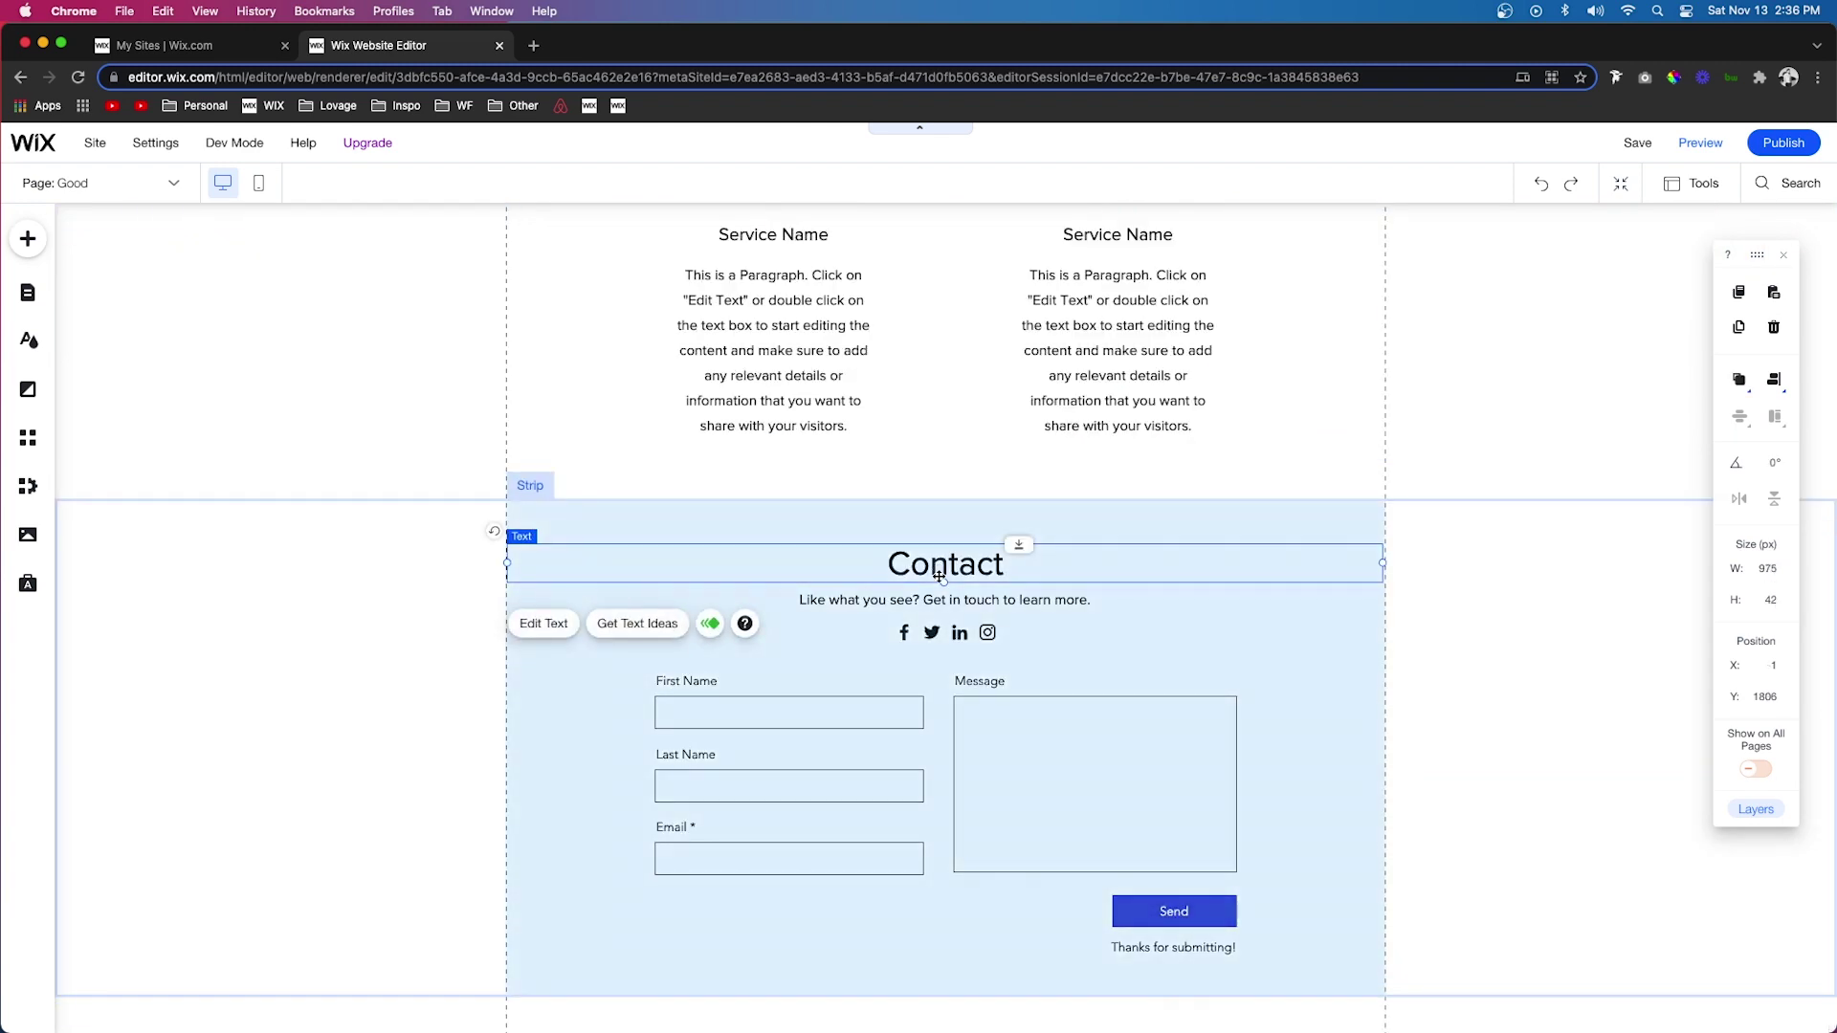
click(932, 743)
click(1403, 763)
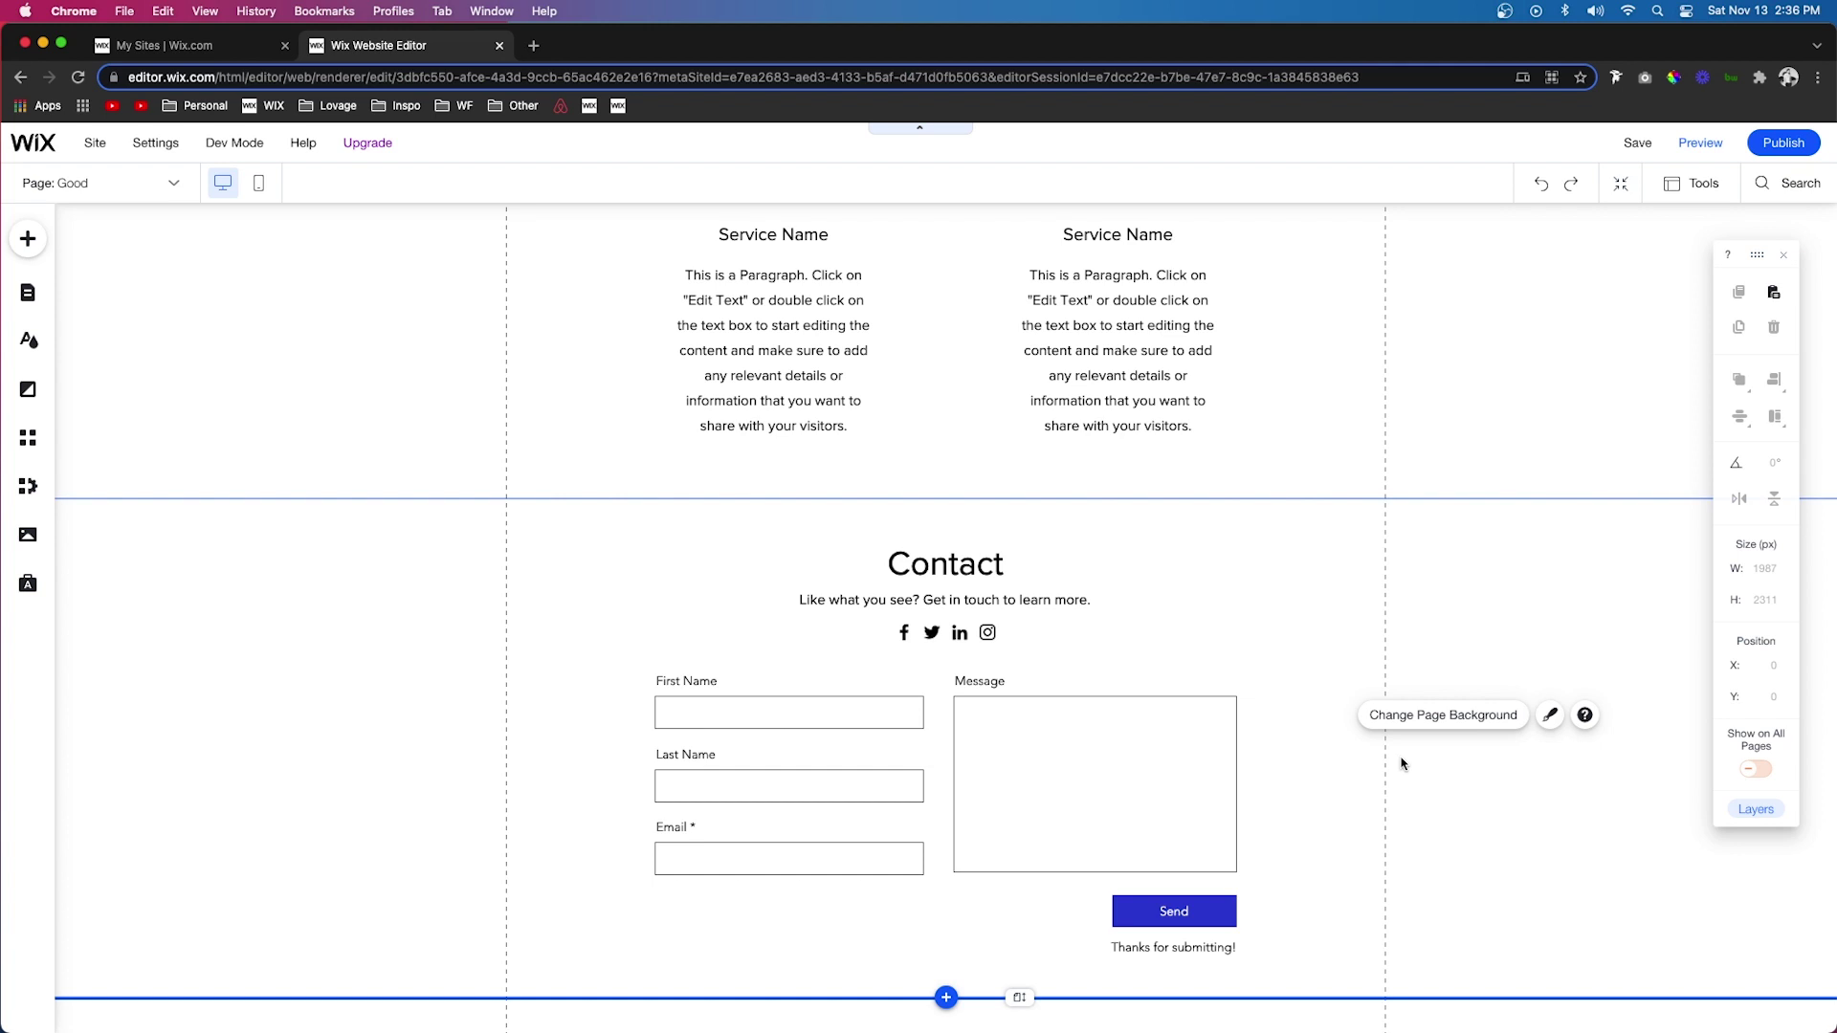
scroll(1401, 763, up, 15)
Preview the site and scroll to watch the services texts fade in, then preview again.
click(1700, 143)
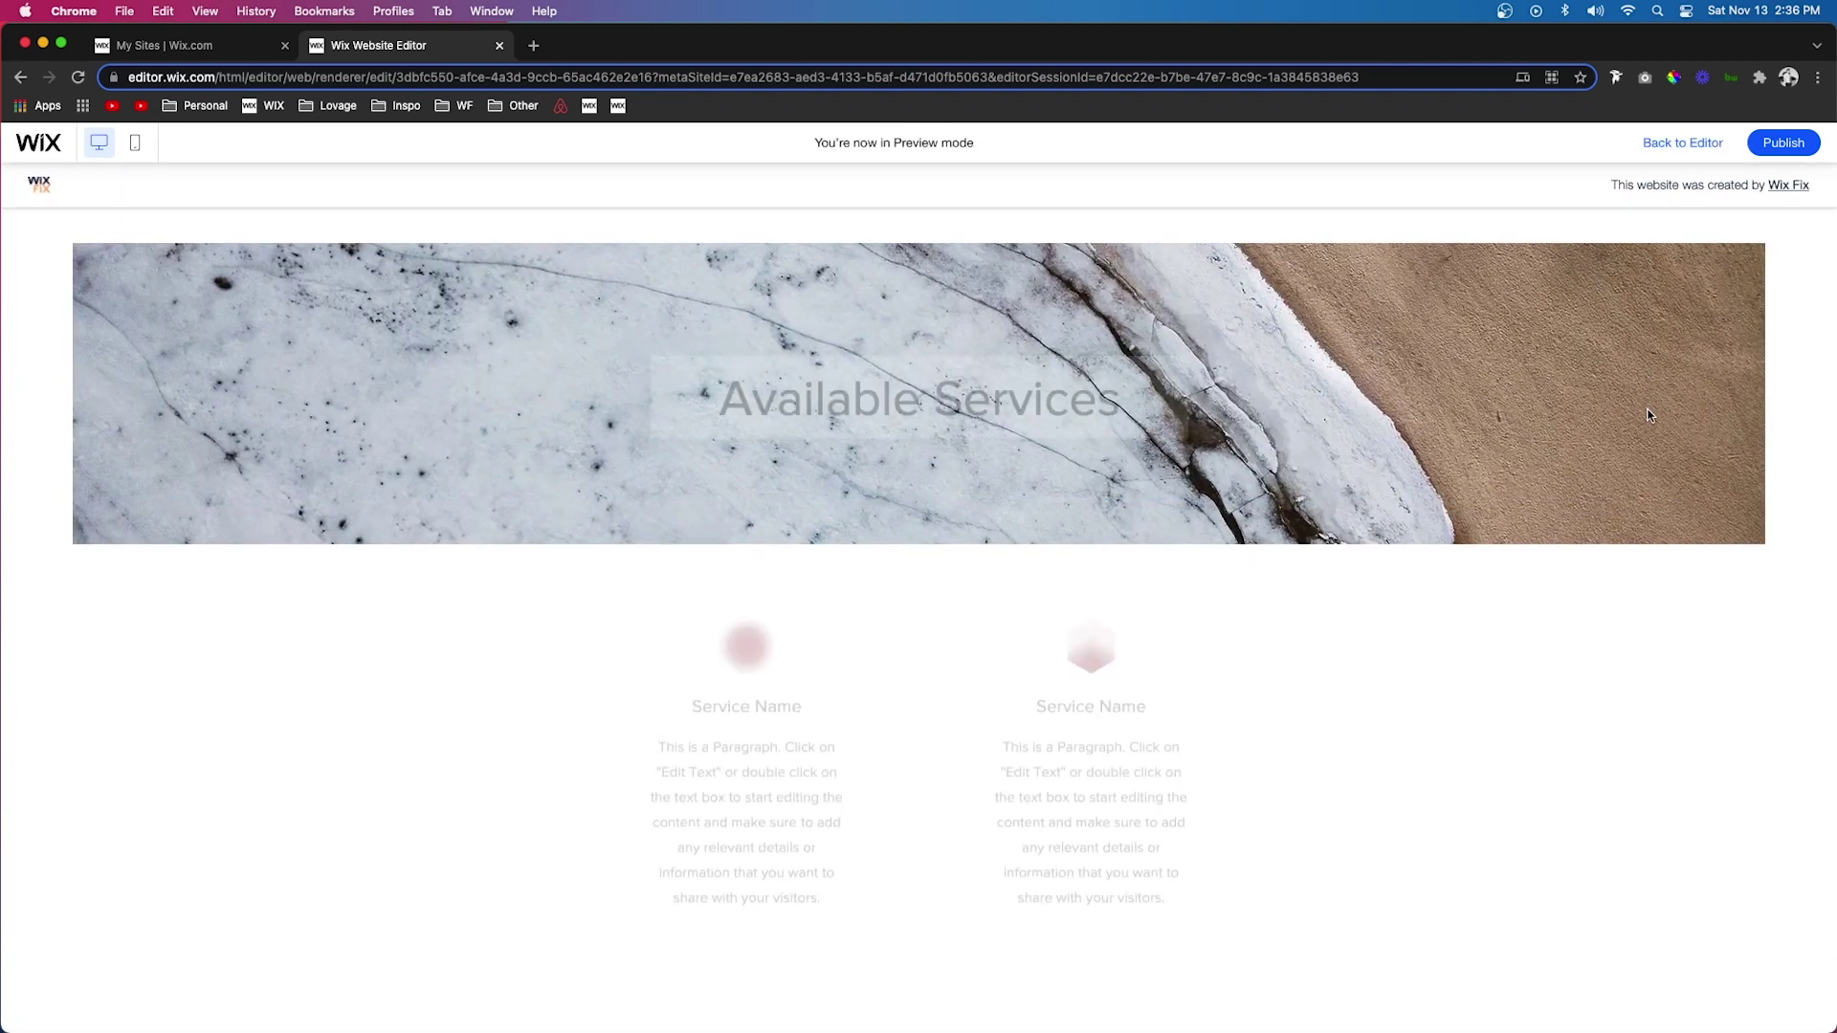
scroll(1649, 415, down, 7)
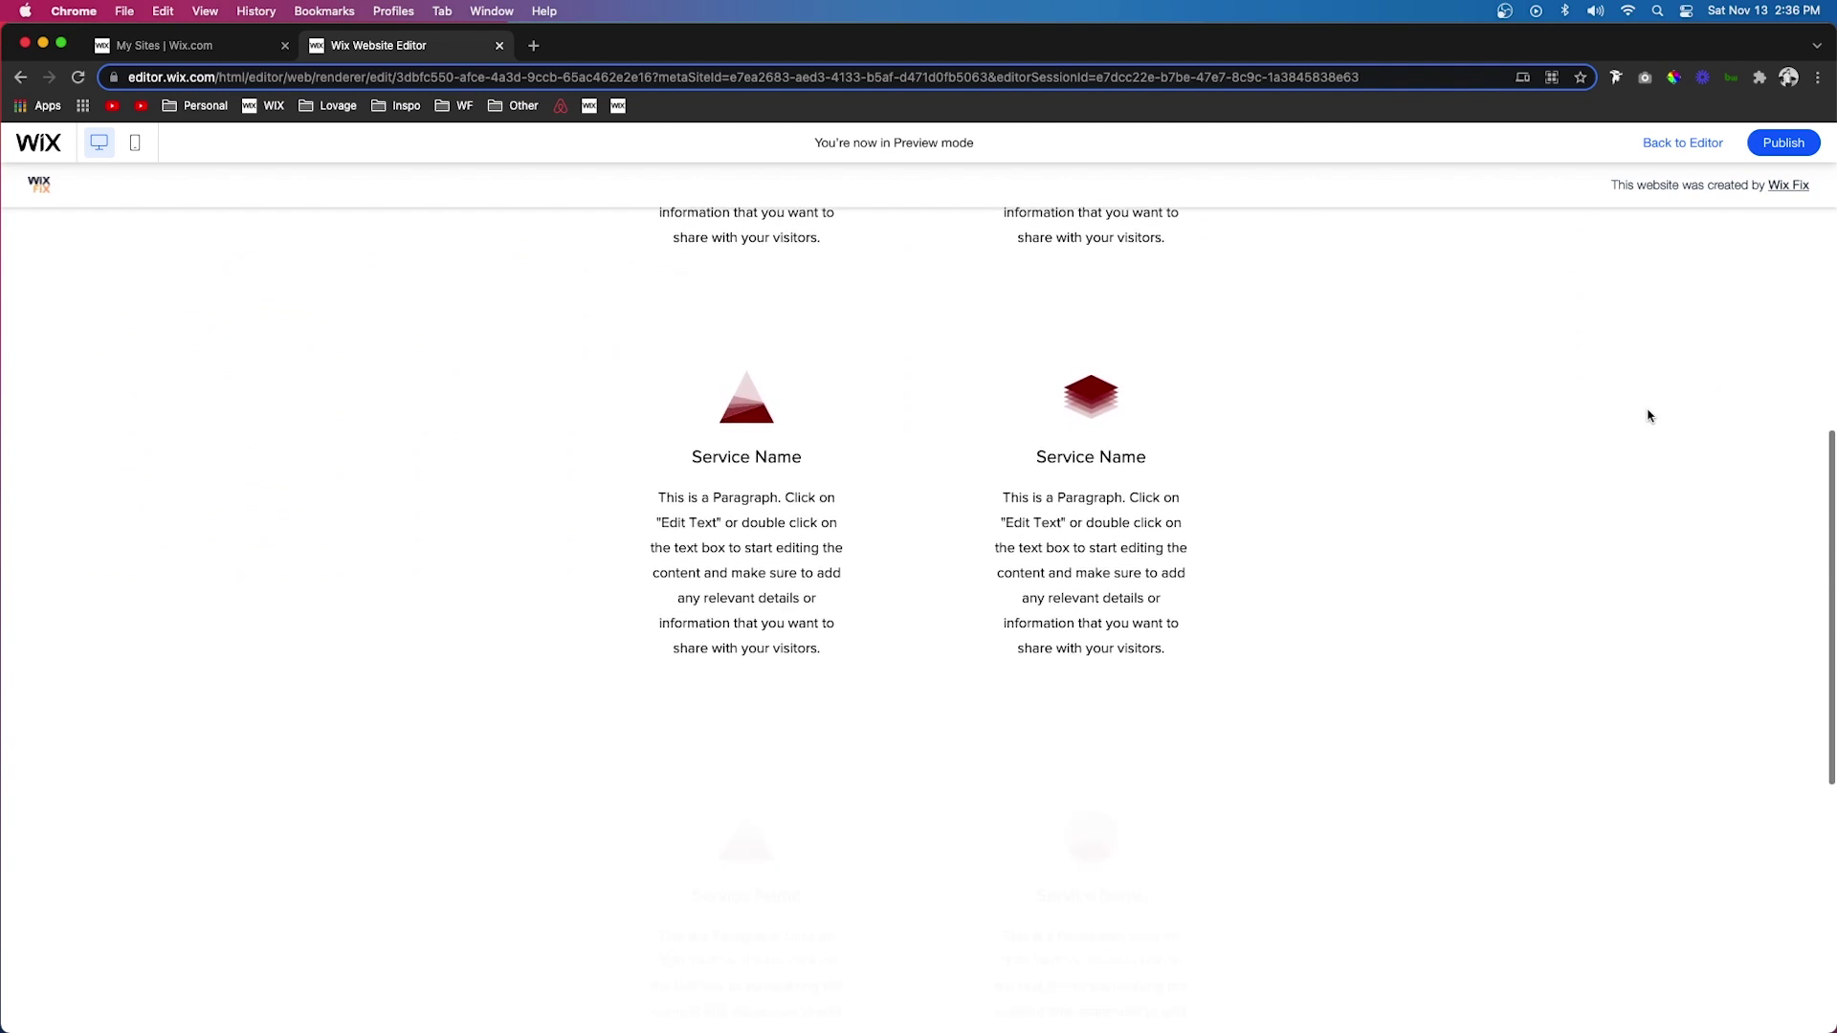
scroll(1650, 415, down, 7)
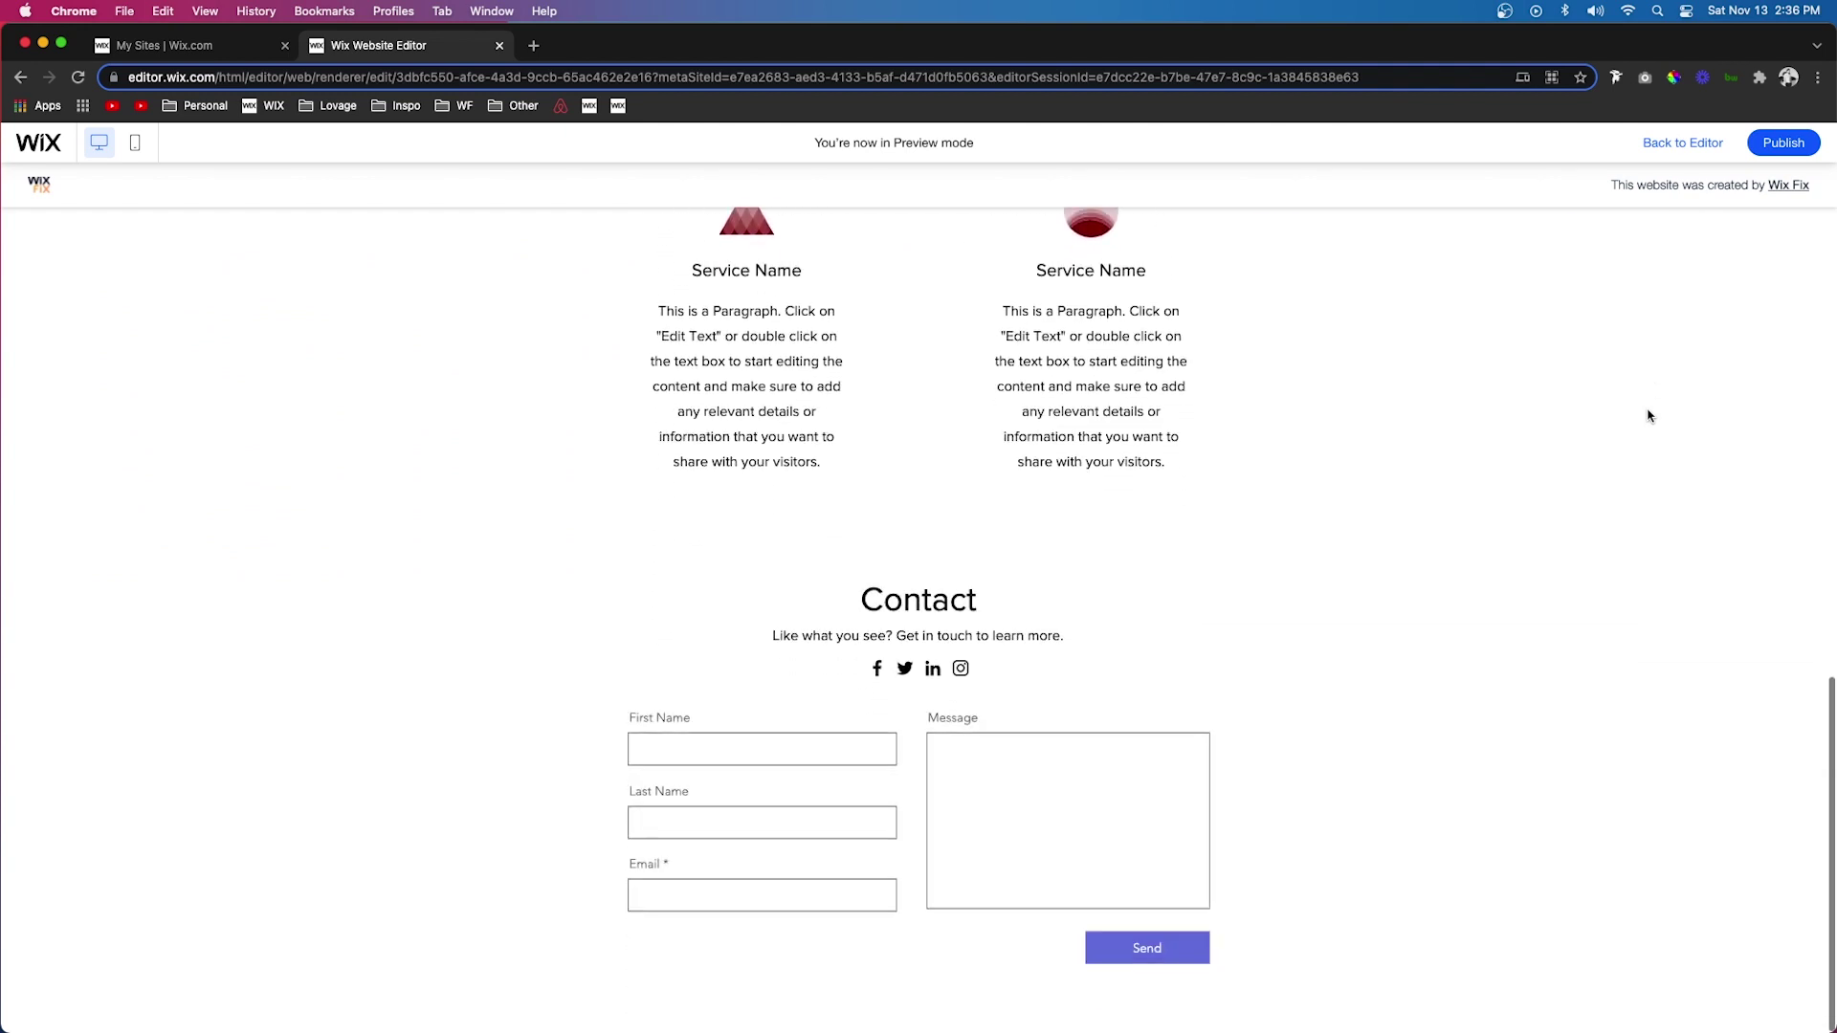
click(1683, 142)
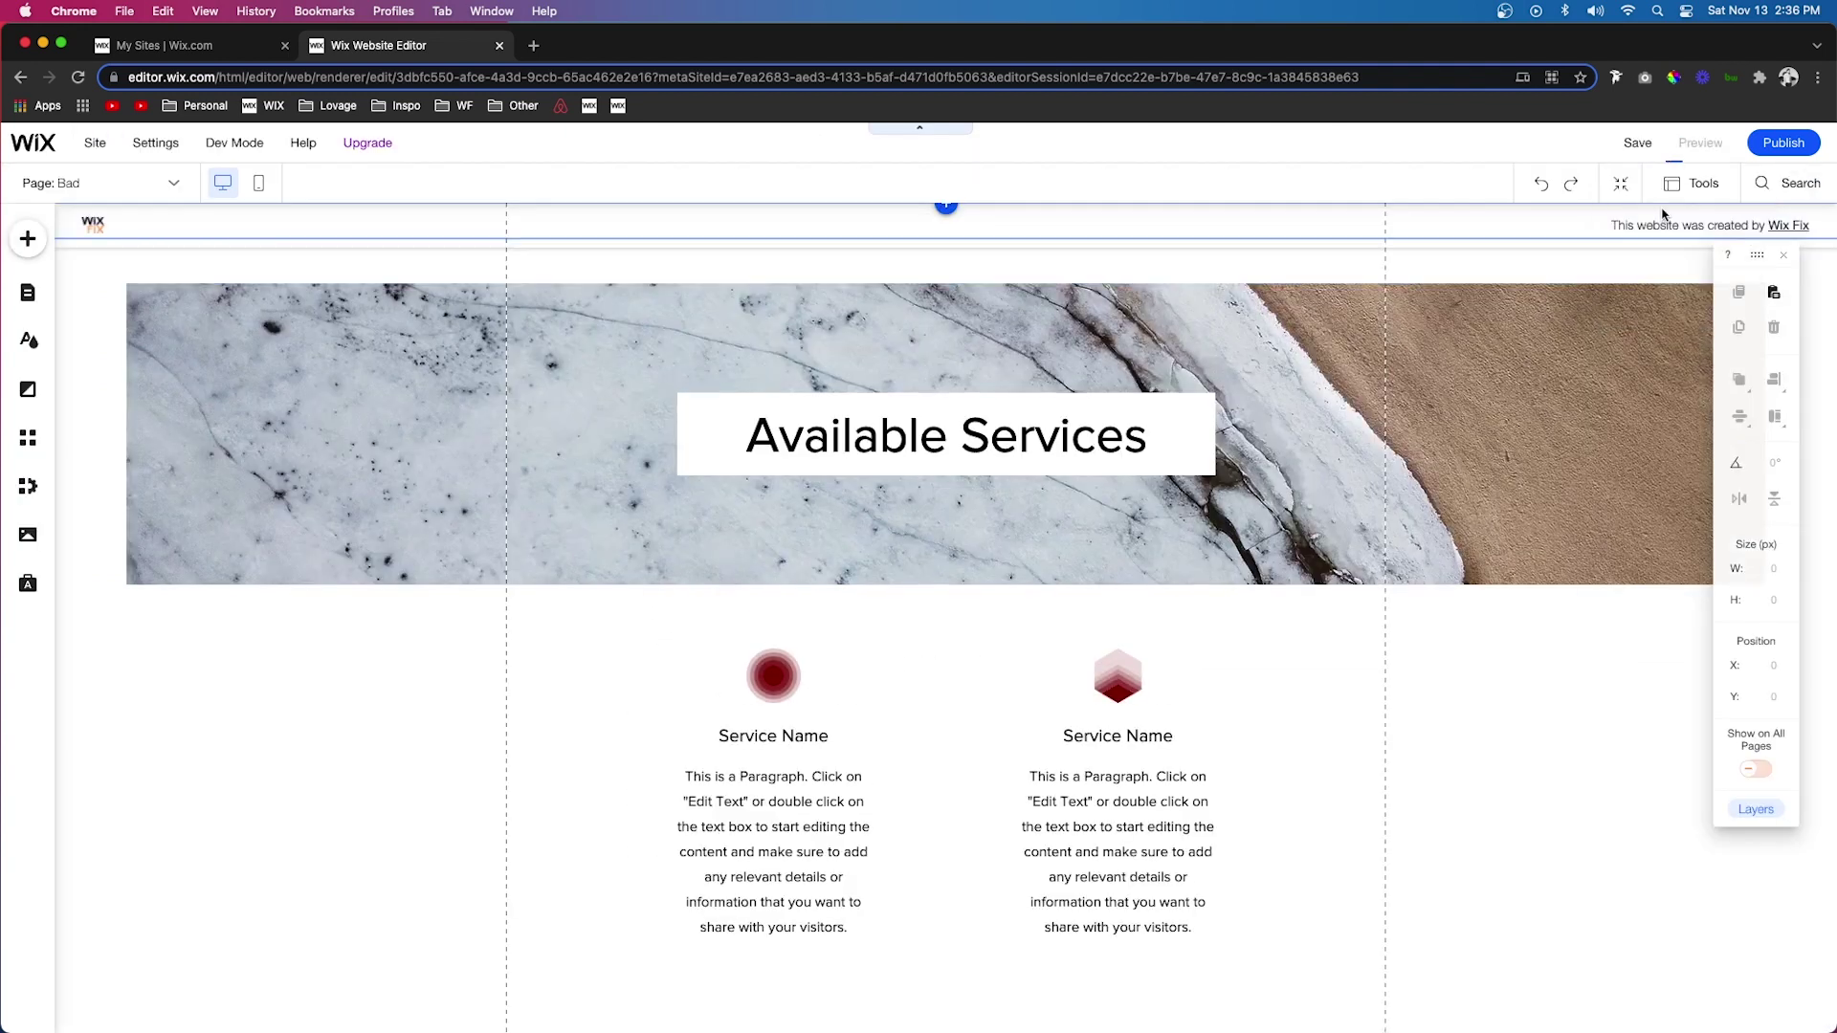
click(1686, 143)
scroll(1604, 395, down, 6)
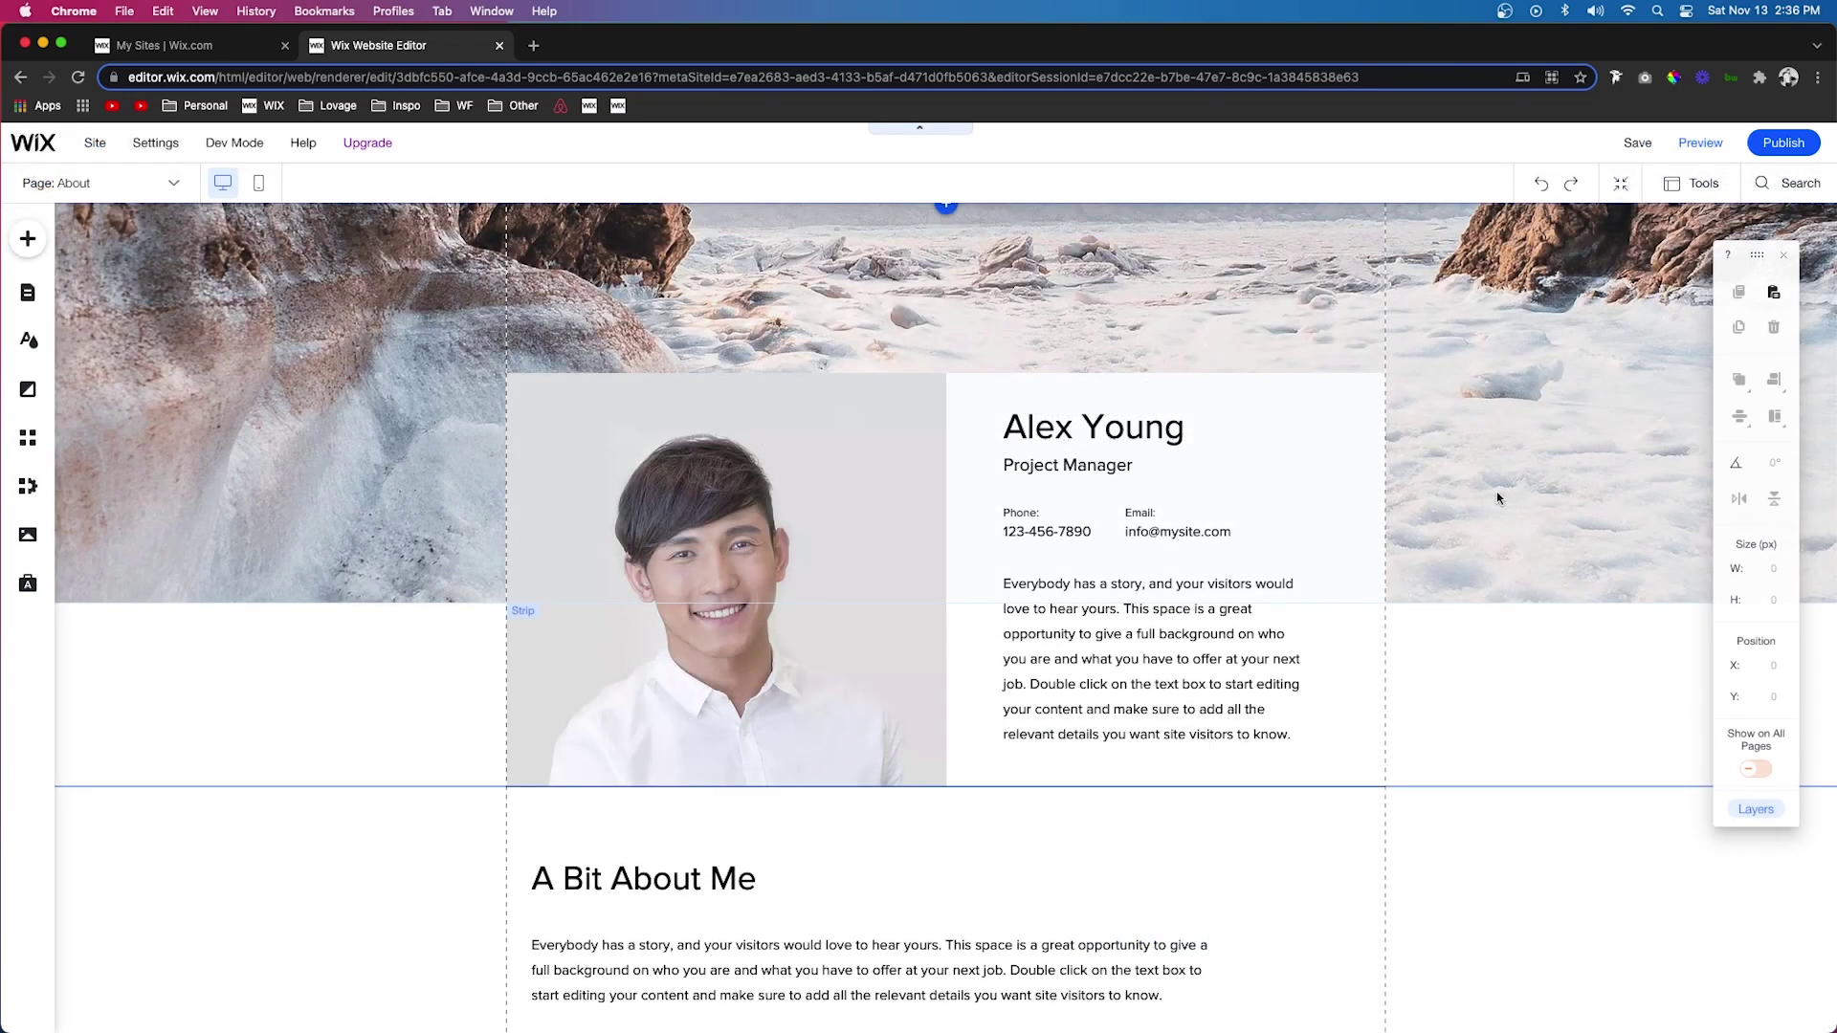
Apply a Fade-In animation to the name title in the About hero.
click(1260, 421)
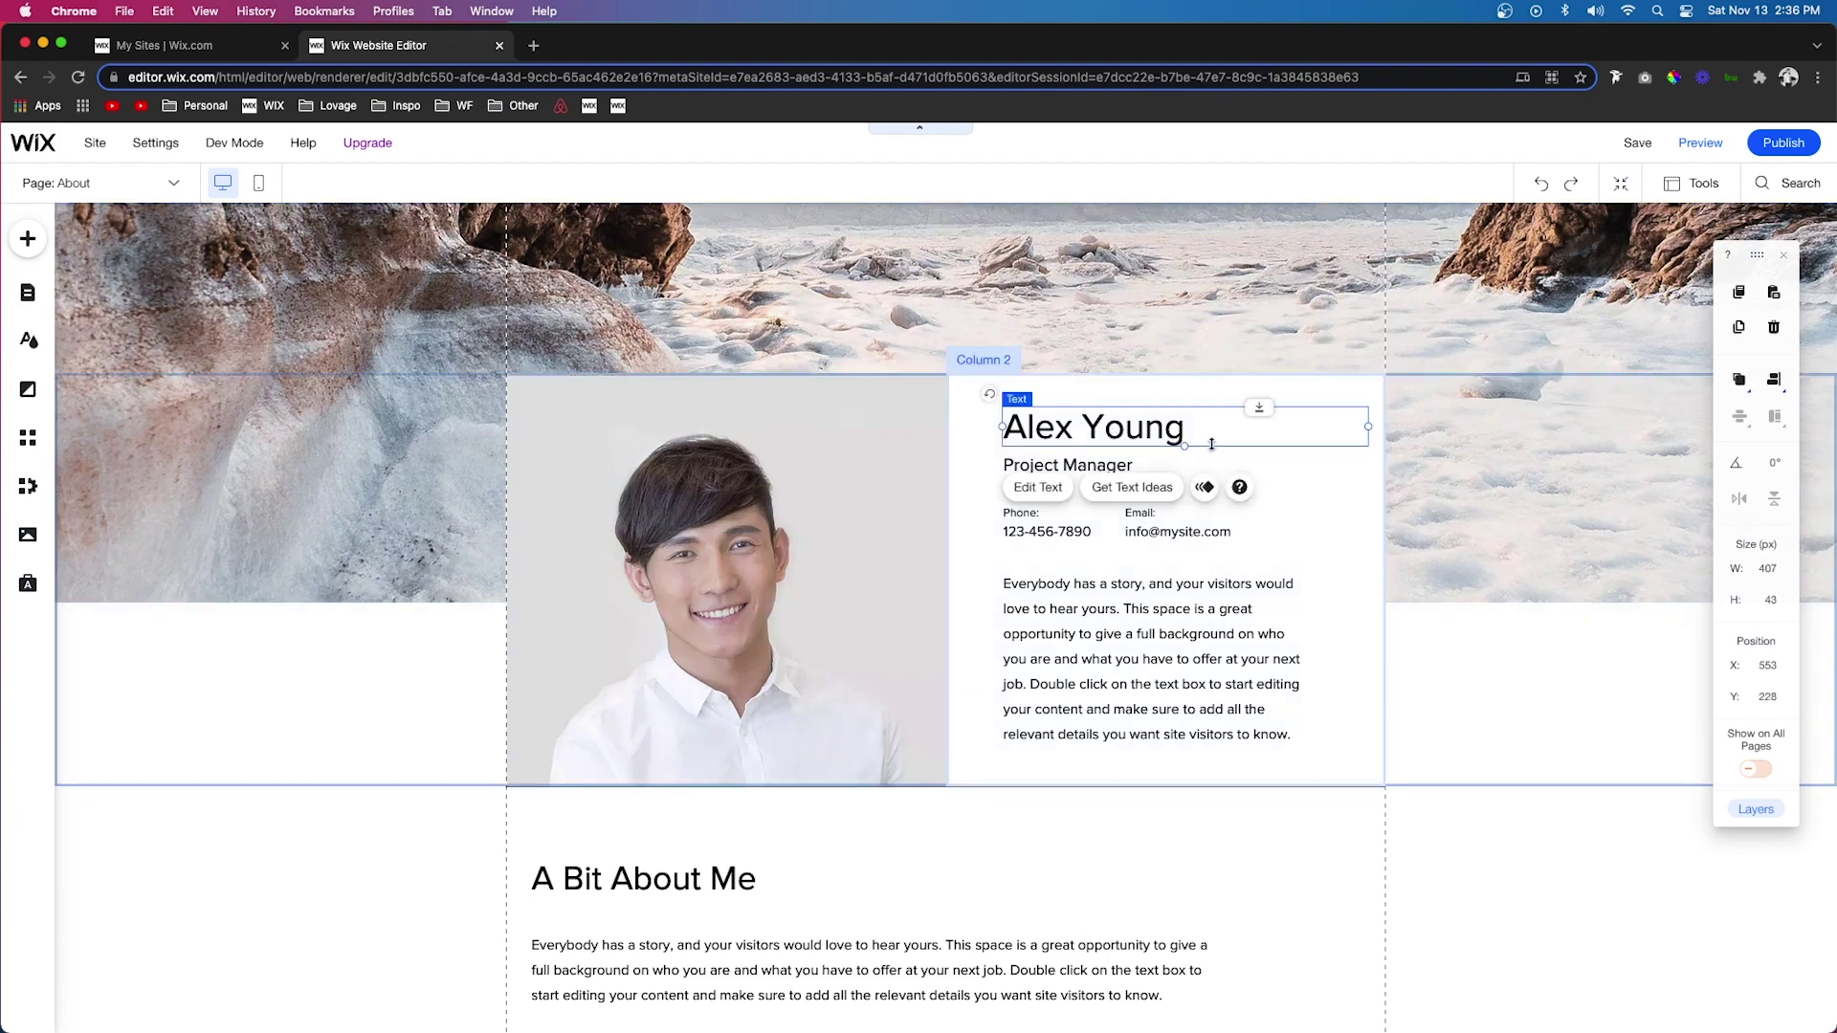
click(1204, 487)
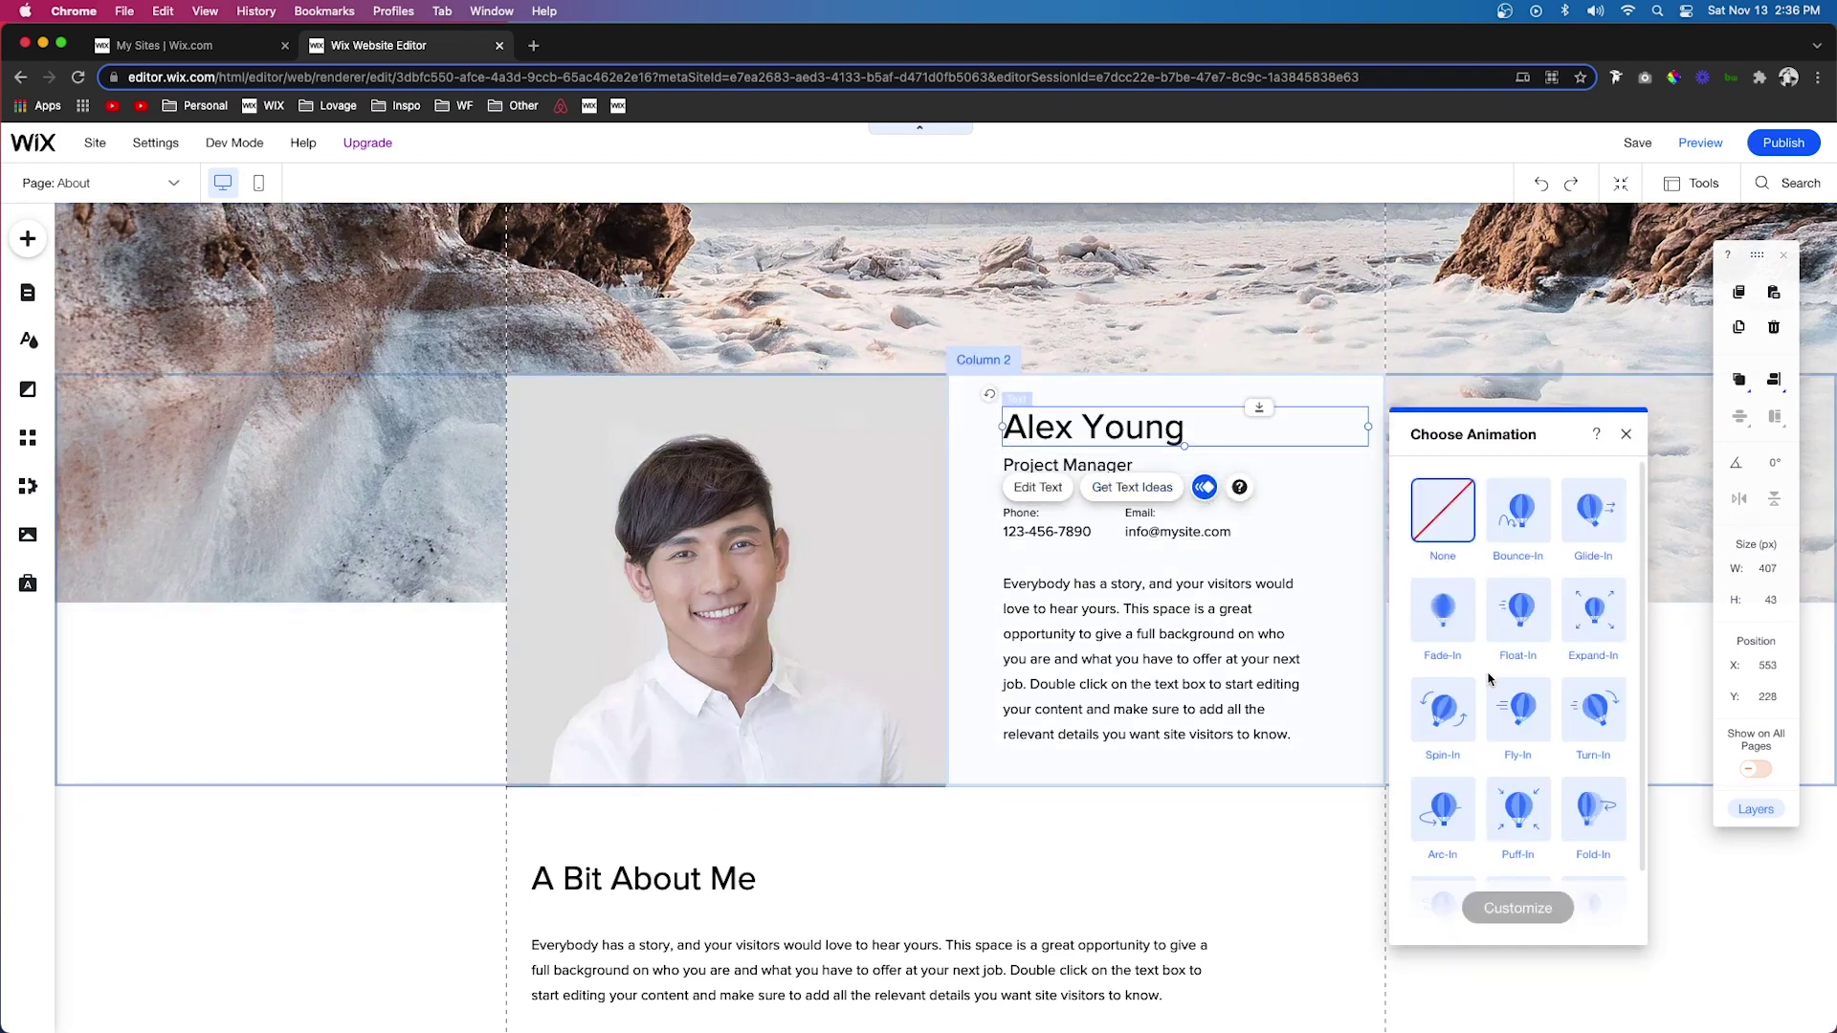
click(1443, 609)
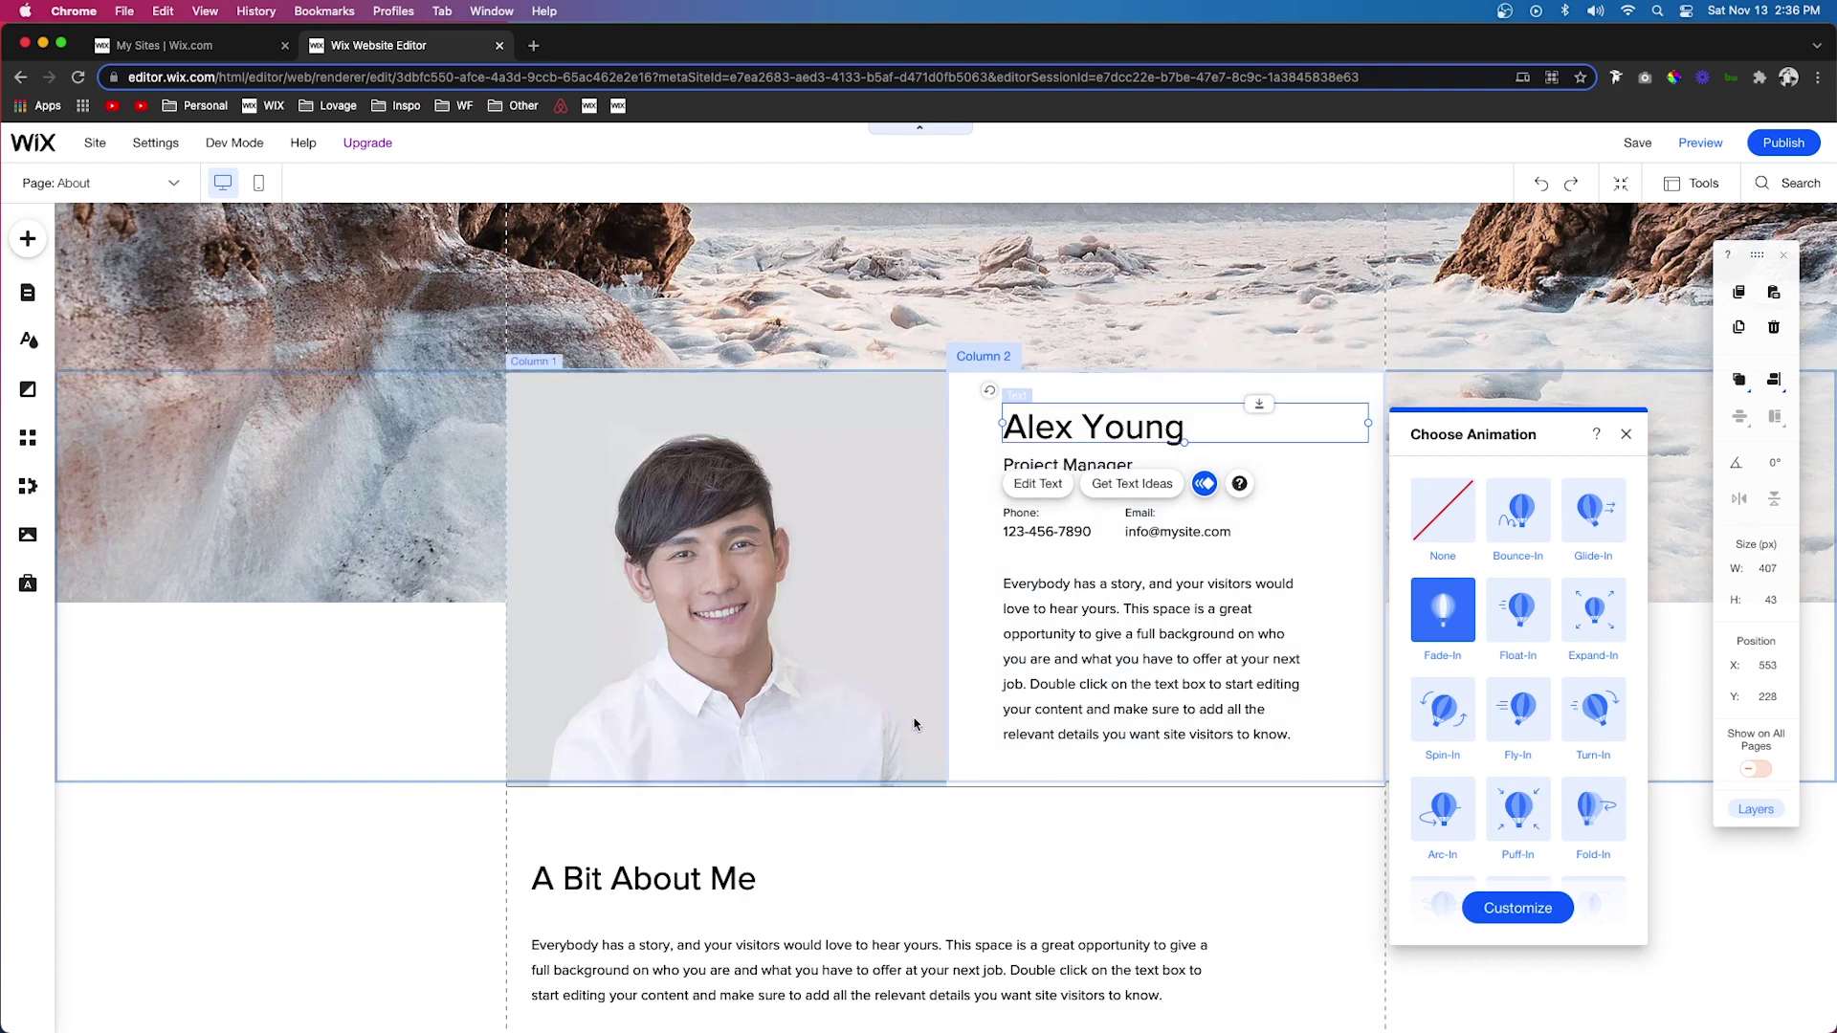
Give the paragraph under A Bit About Me a Float-In entrance animation.
scroll(861, 699, down, 4)
click(709, 515)
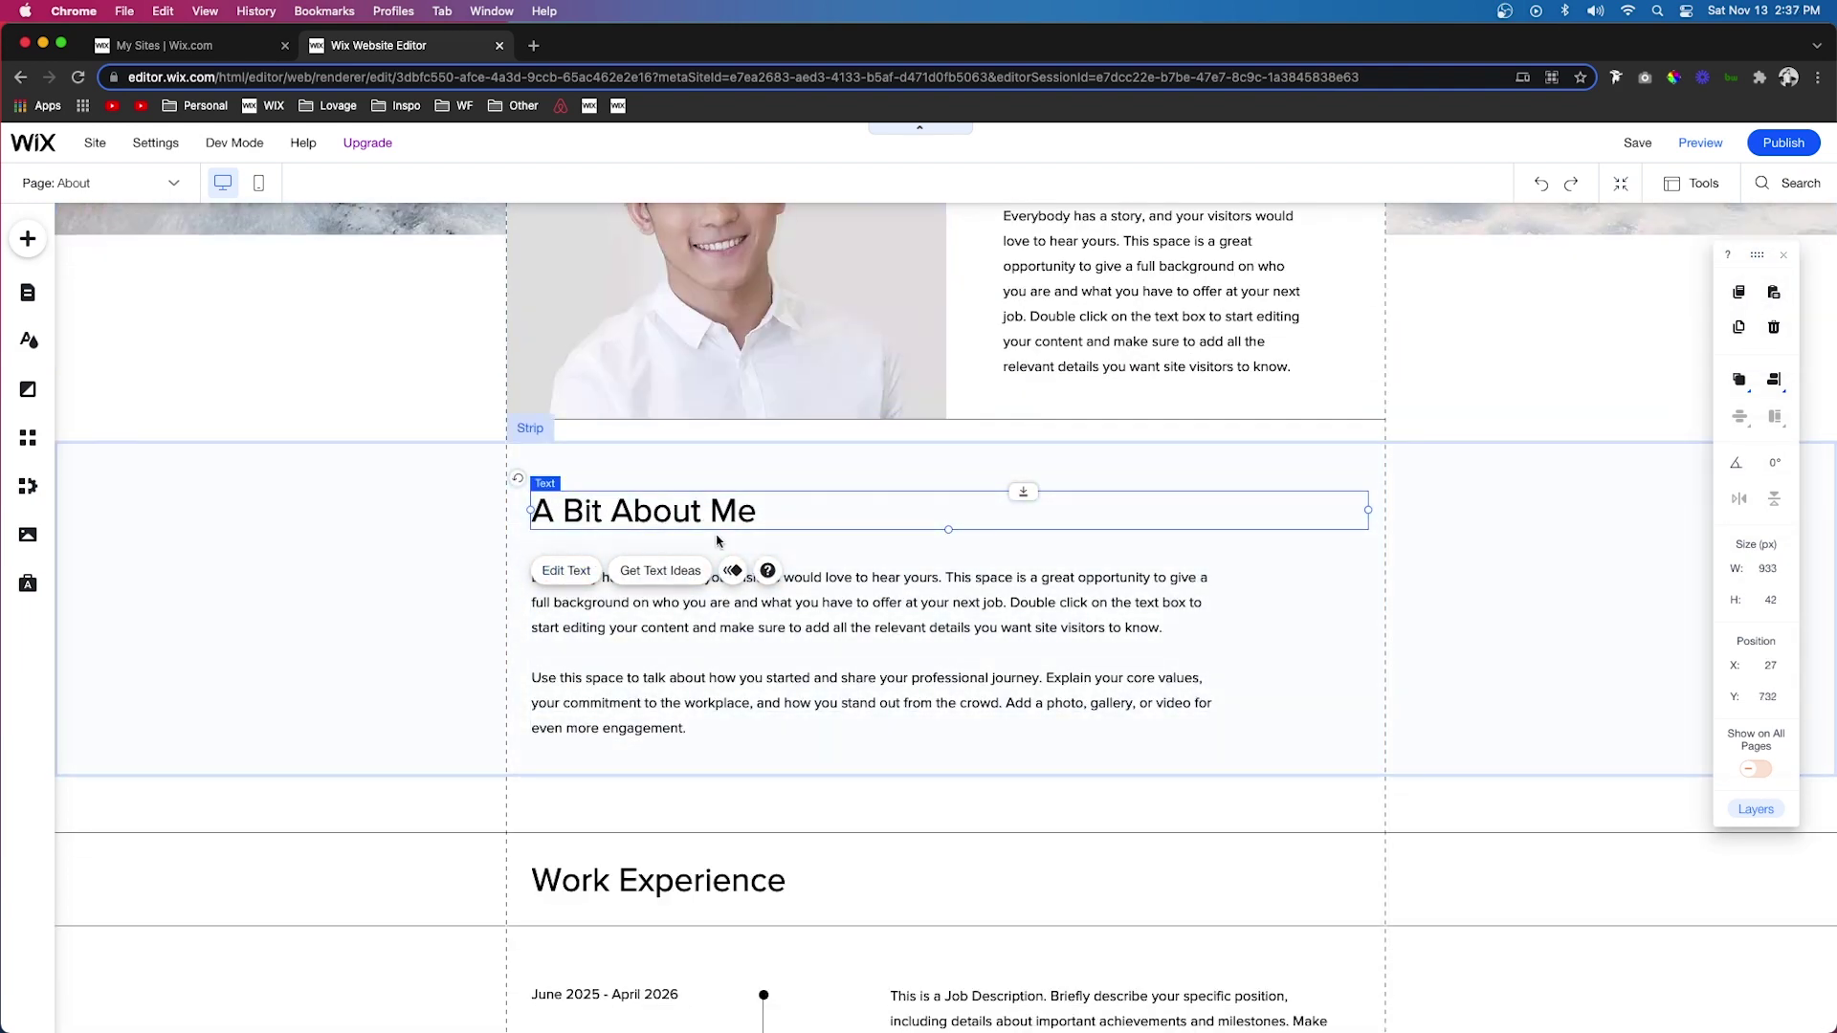
click(820, 619)
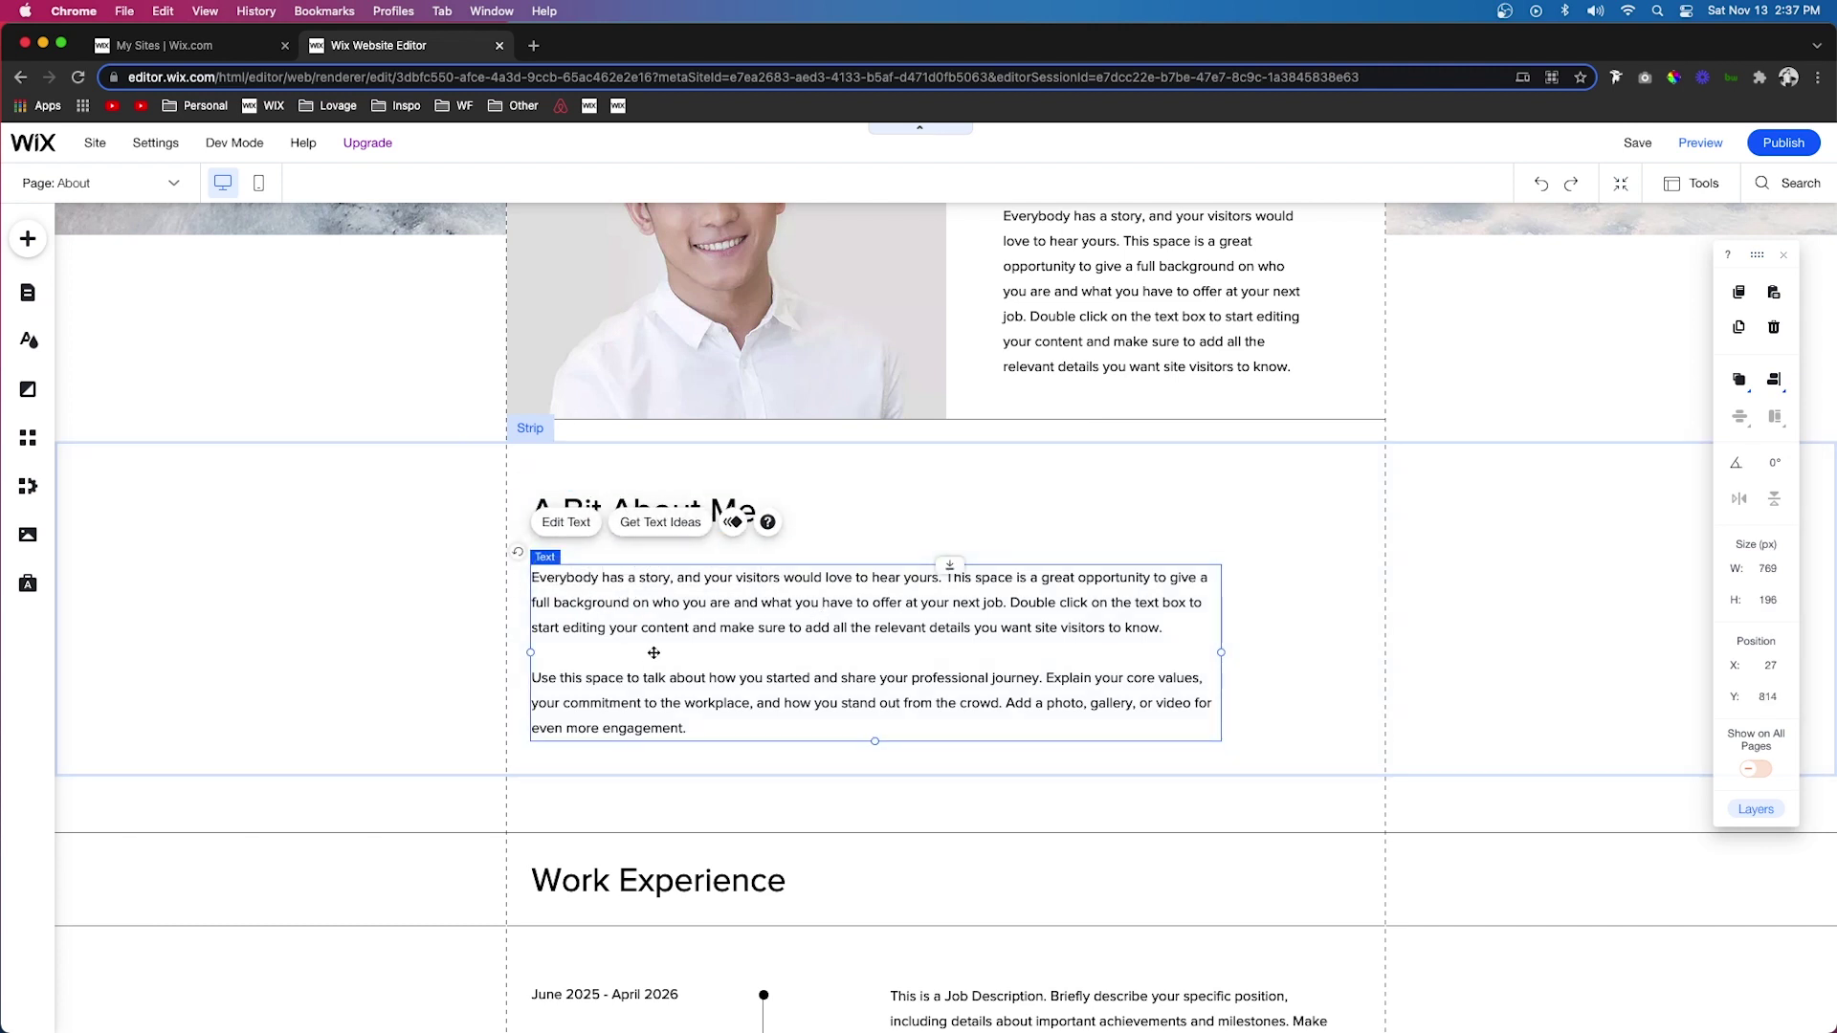
click(732, 522)
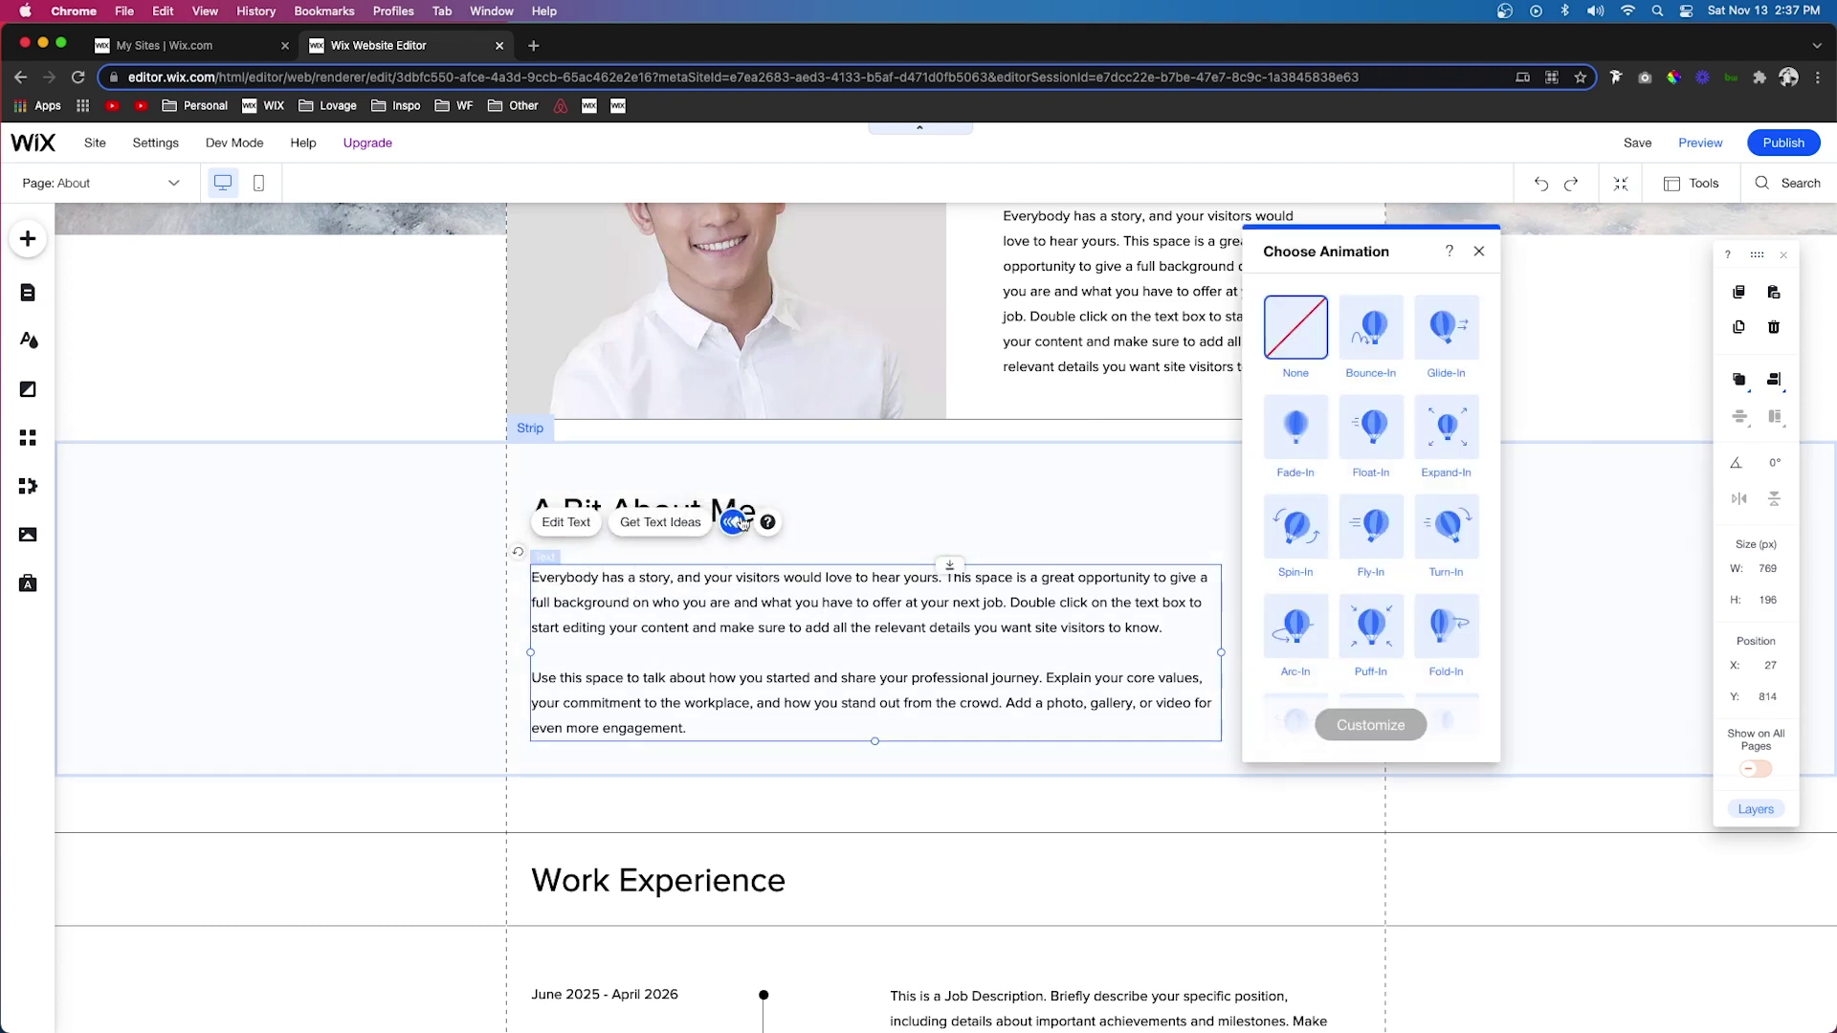
click(1378, 462)
click(1370, 724)
click(1335, 405)
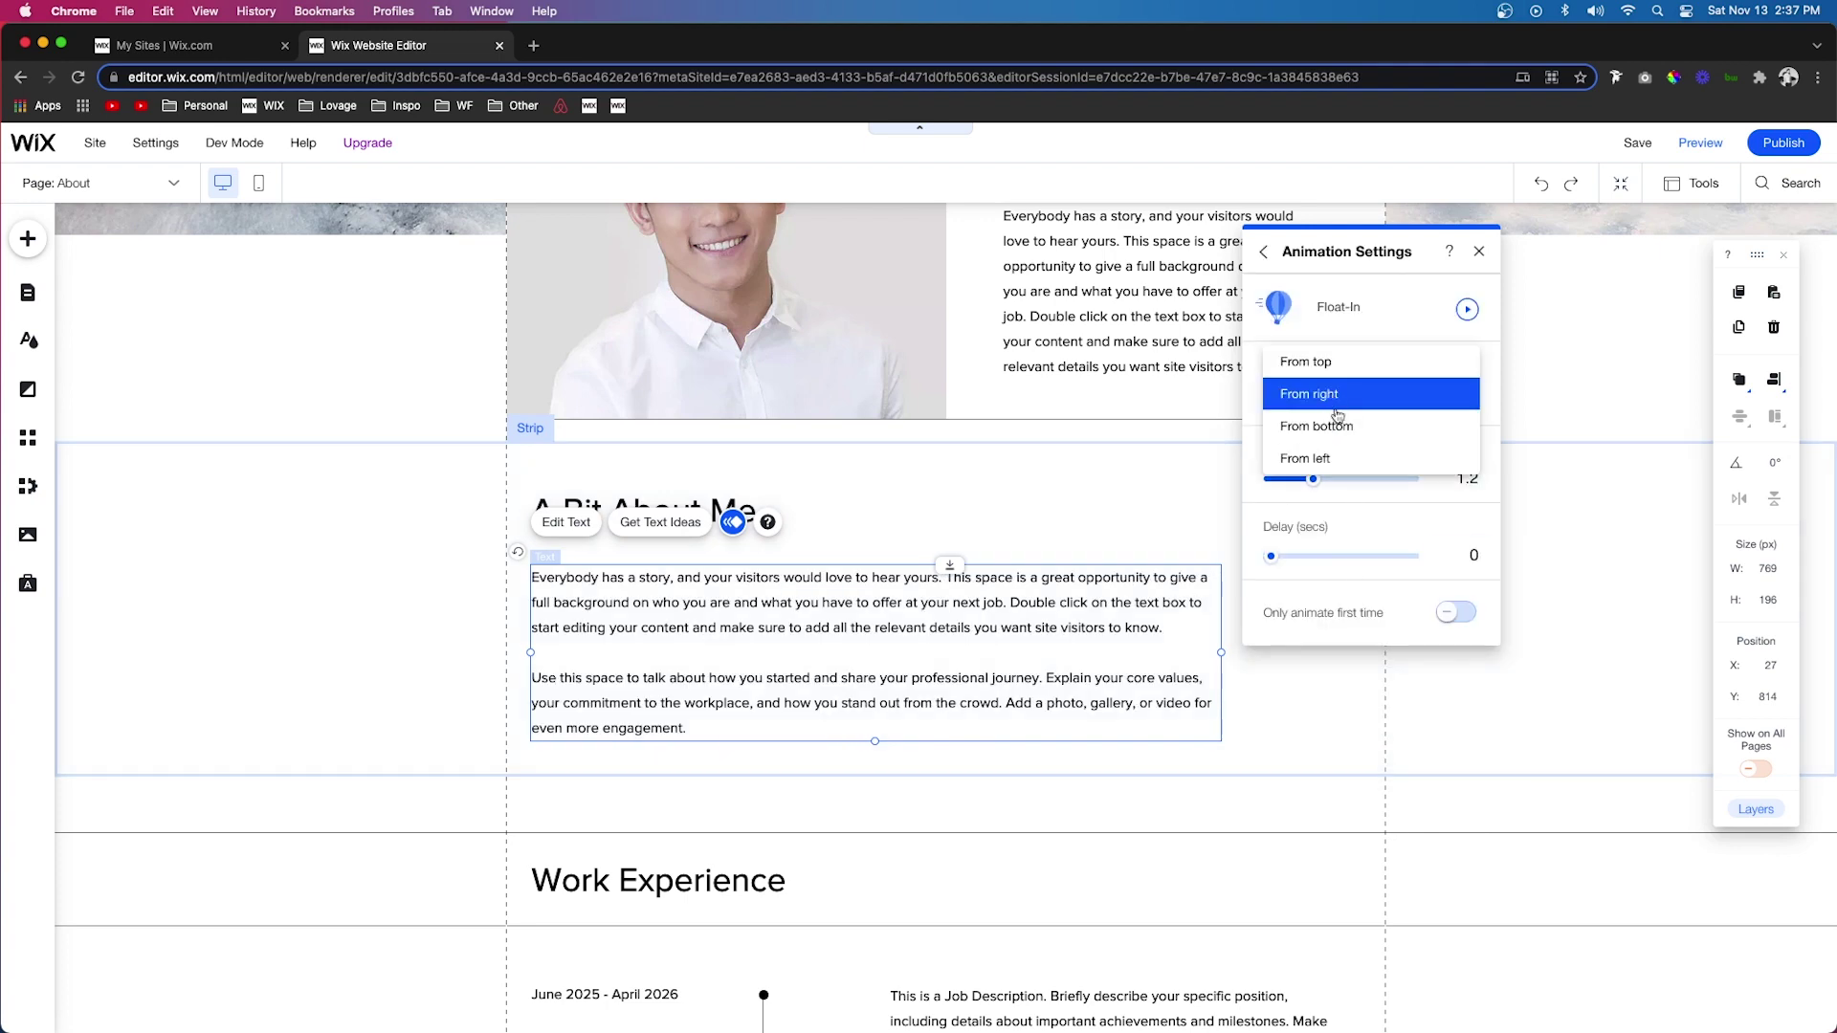
click(938, 495)
scroll(938, 494, down, 4)
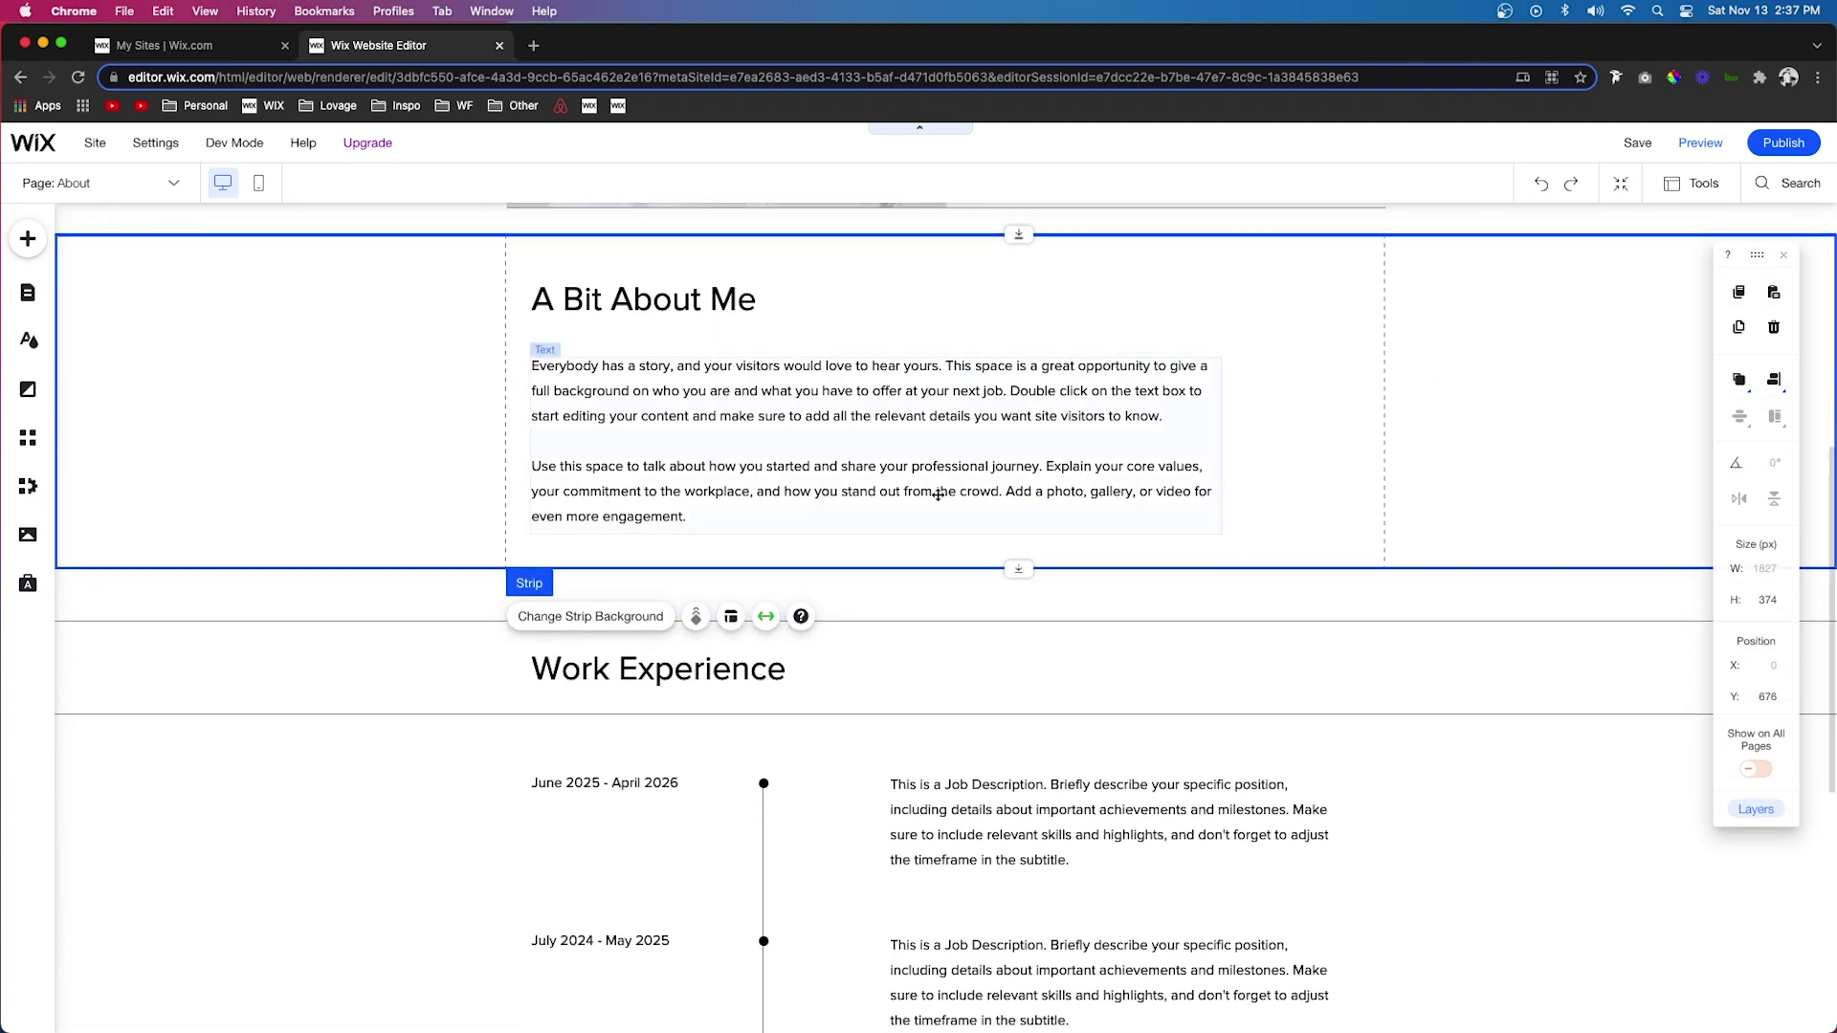
scroll(938, 495, up, 10)
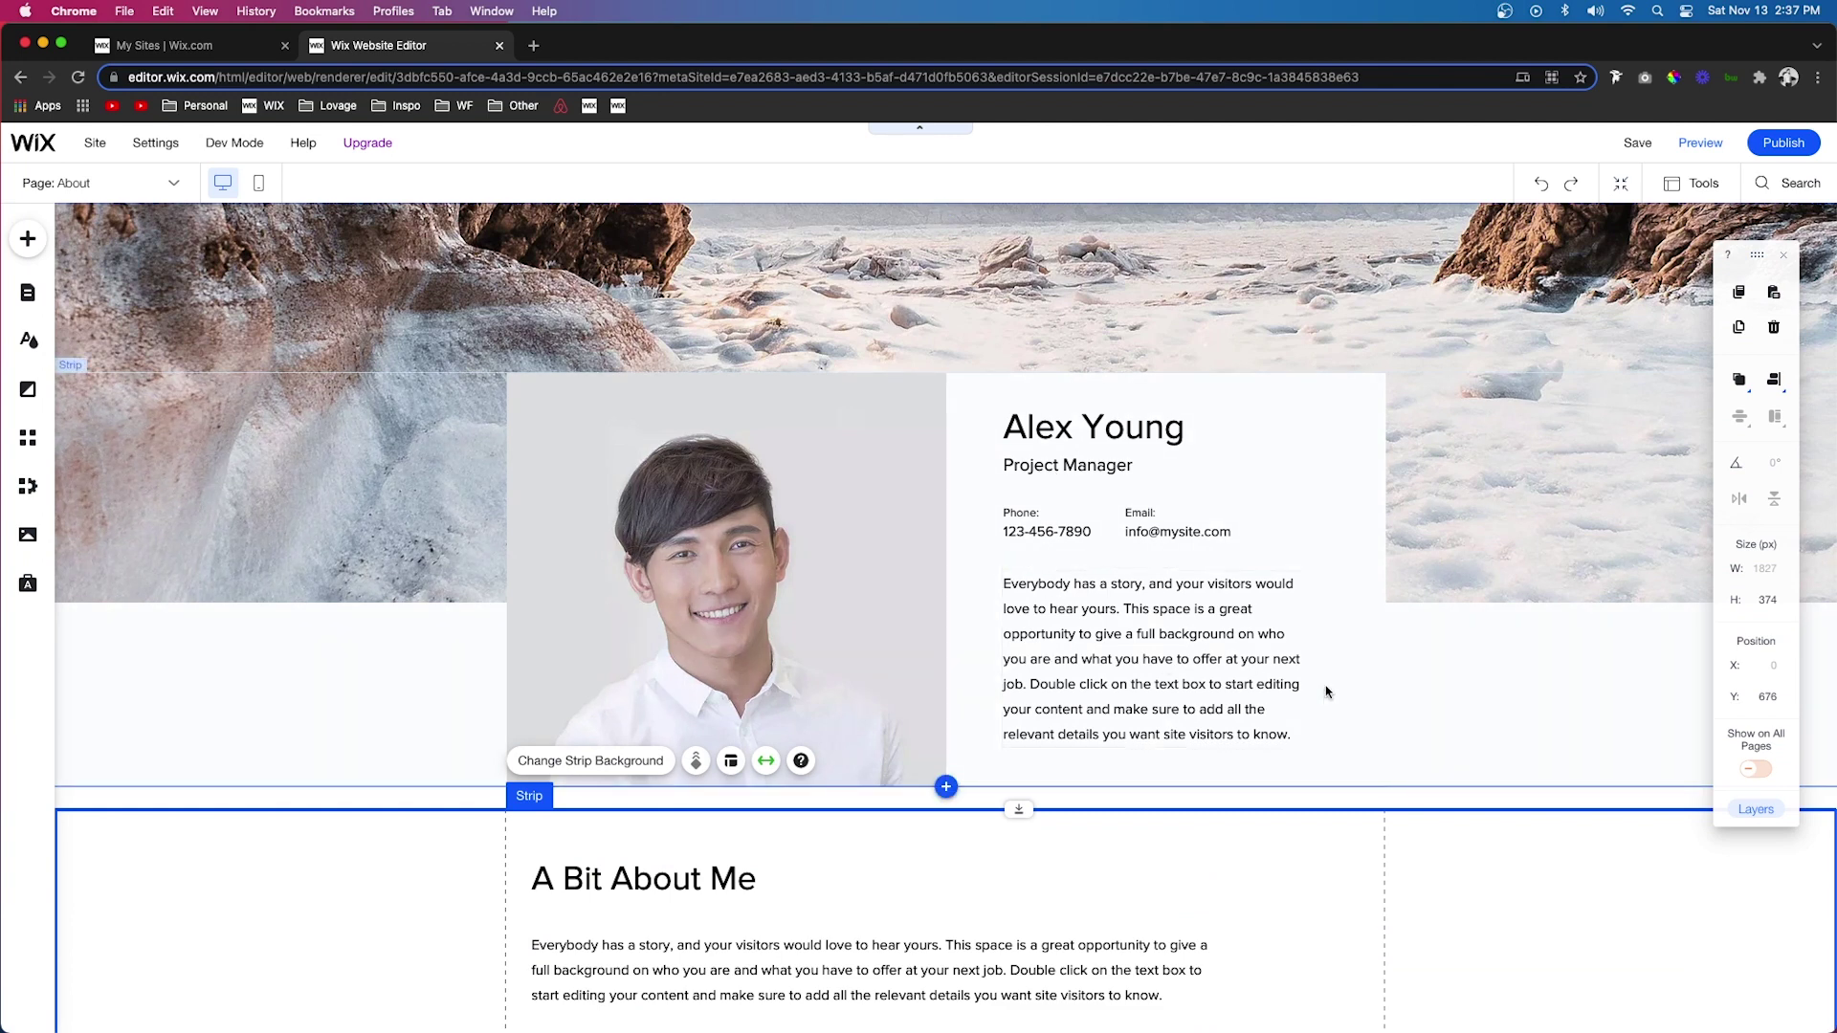
scroll(1324, 685, down, 1)
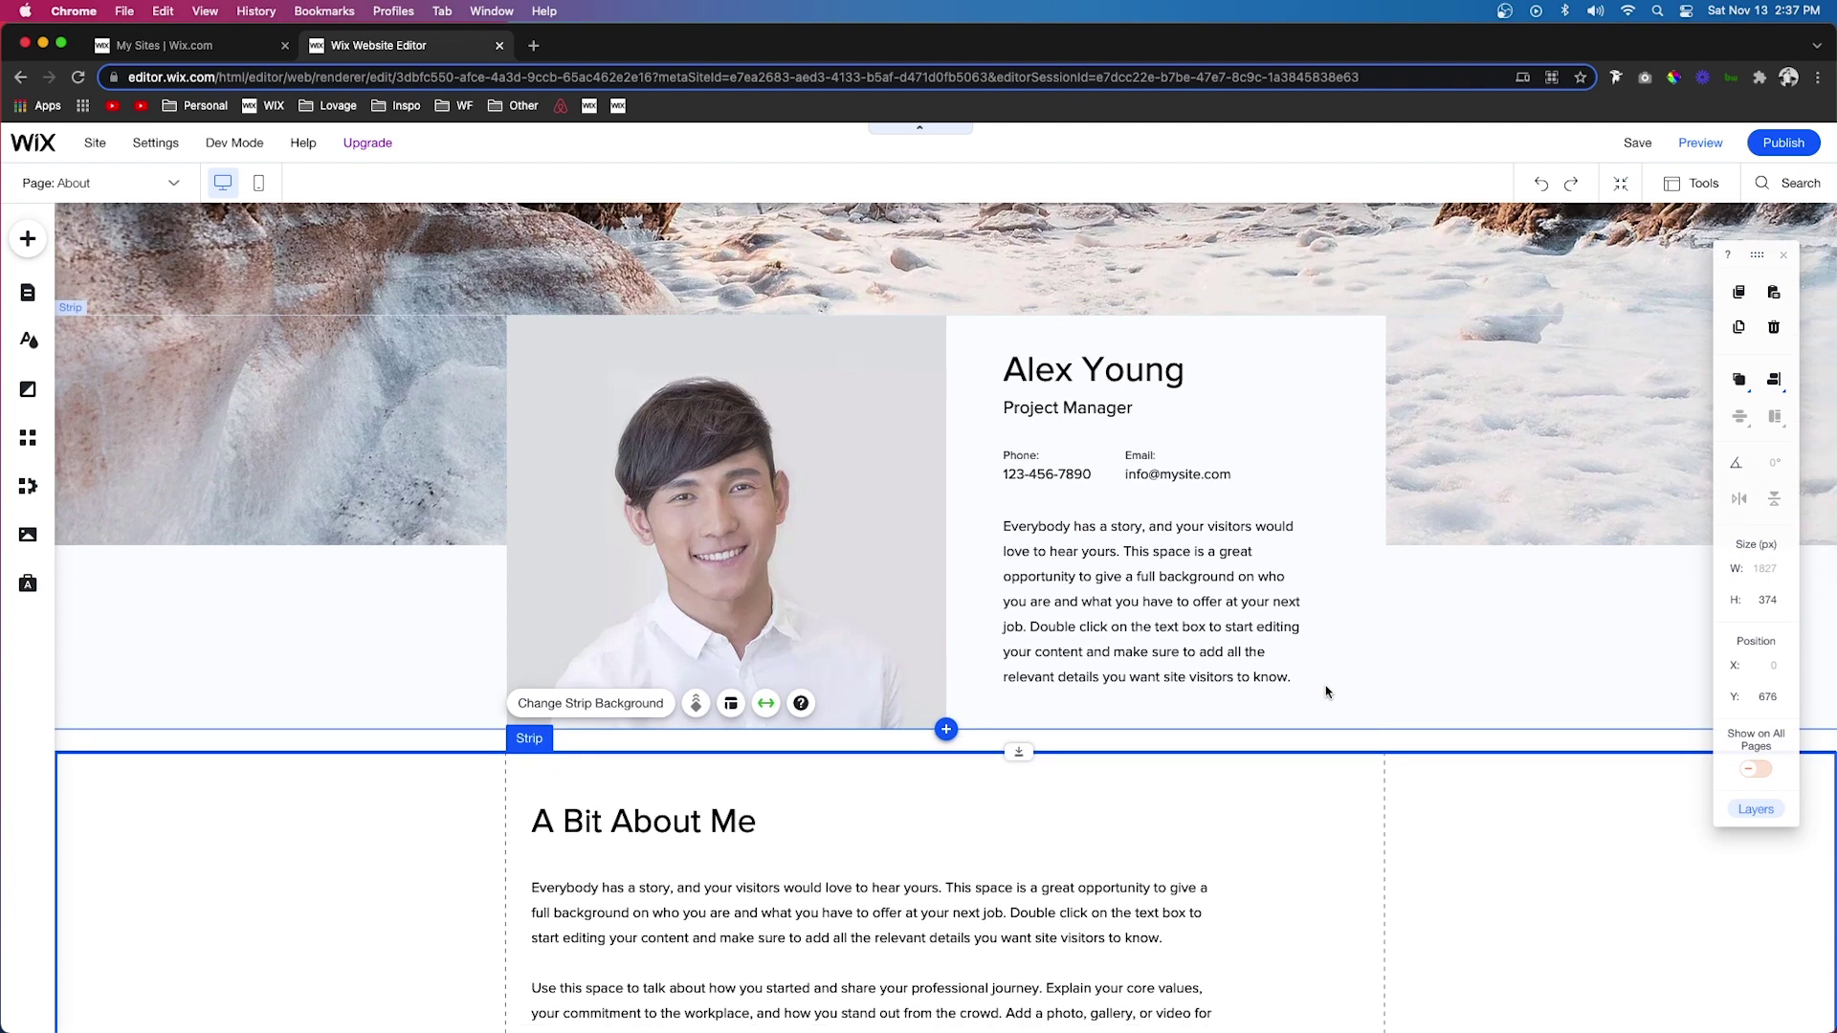
click(1109, 383)
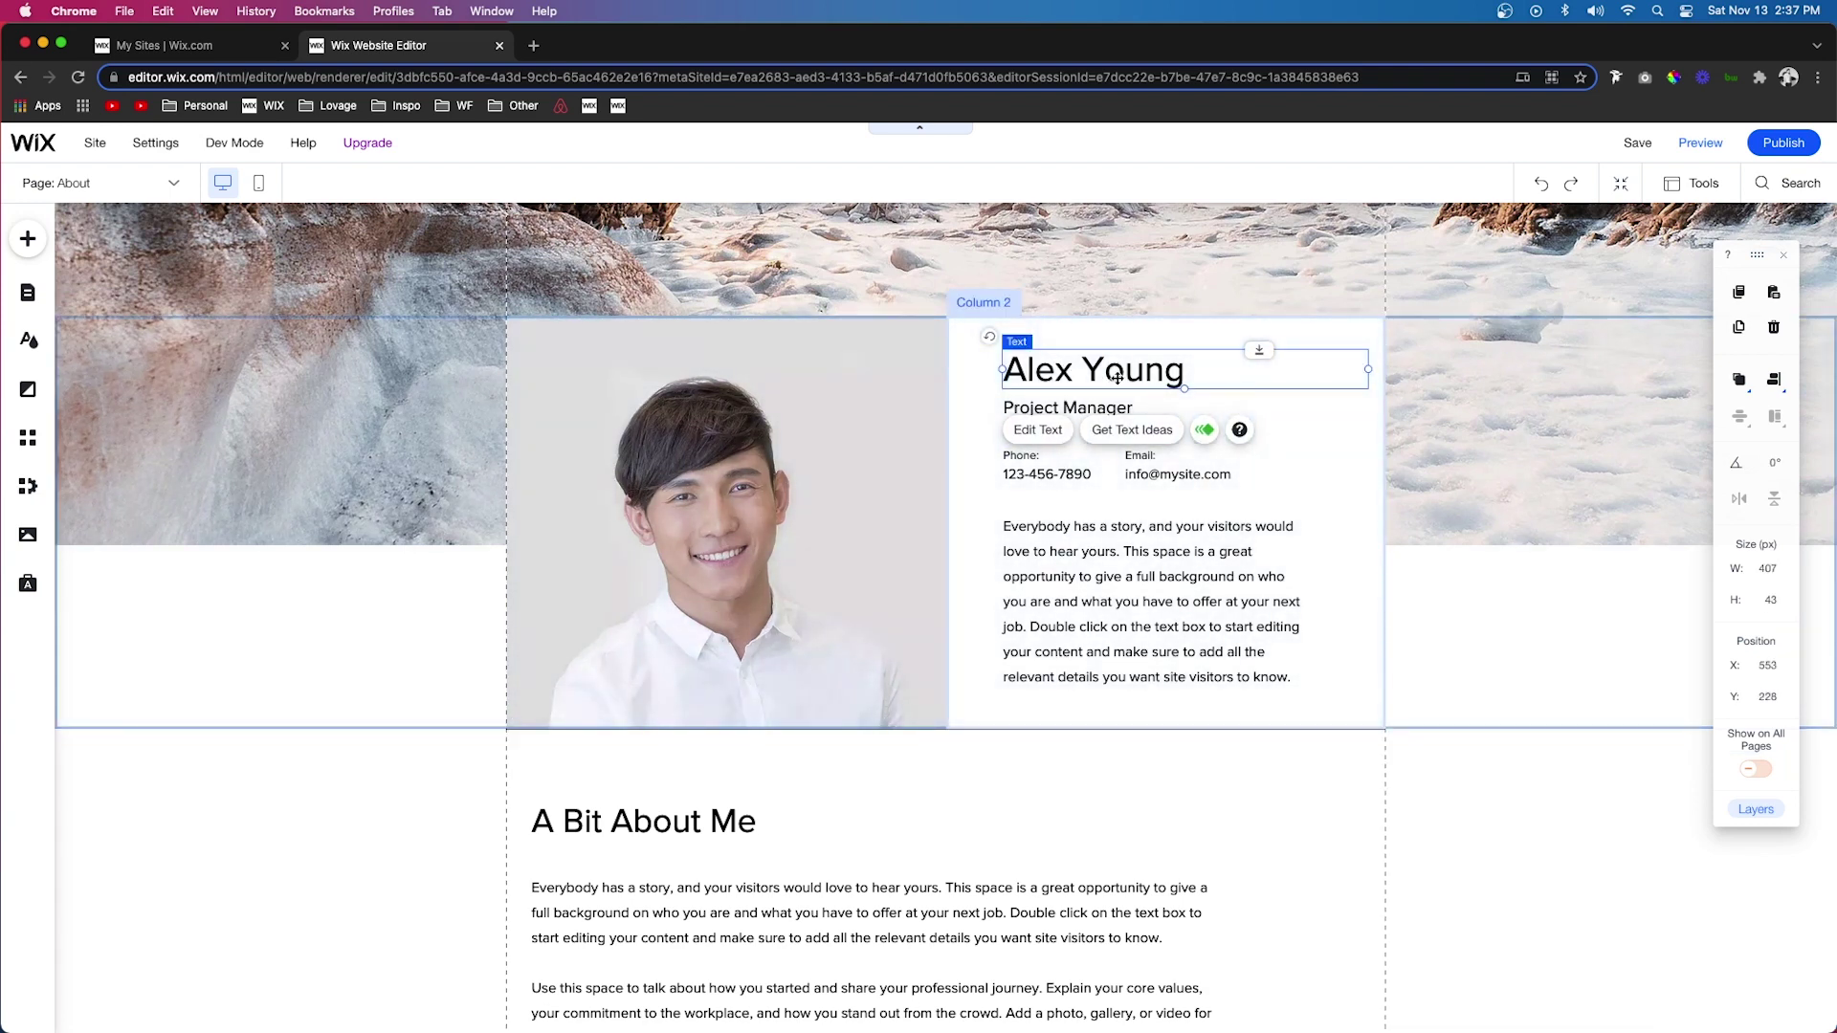
scroll(1115, 383, down, 3)
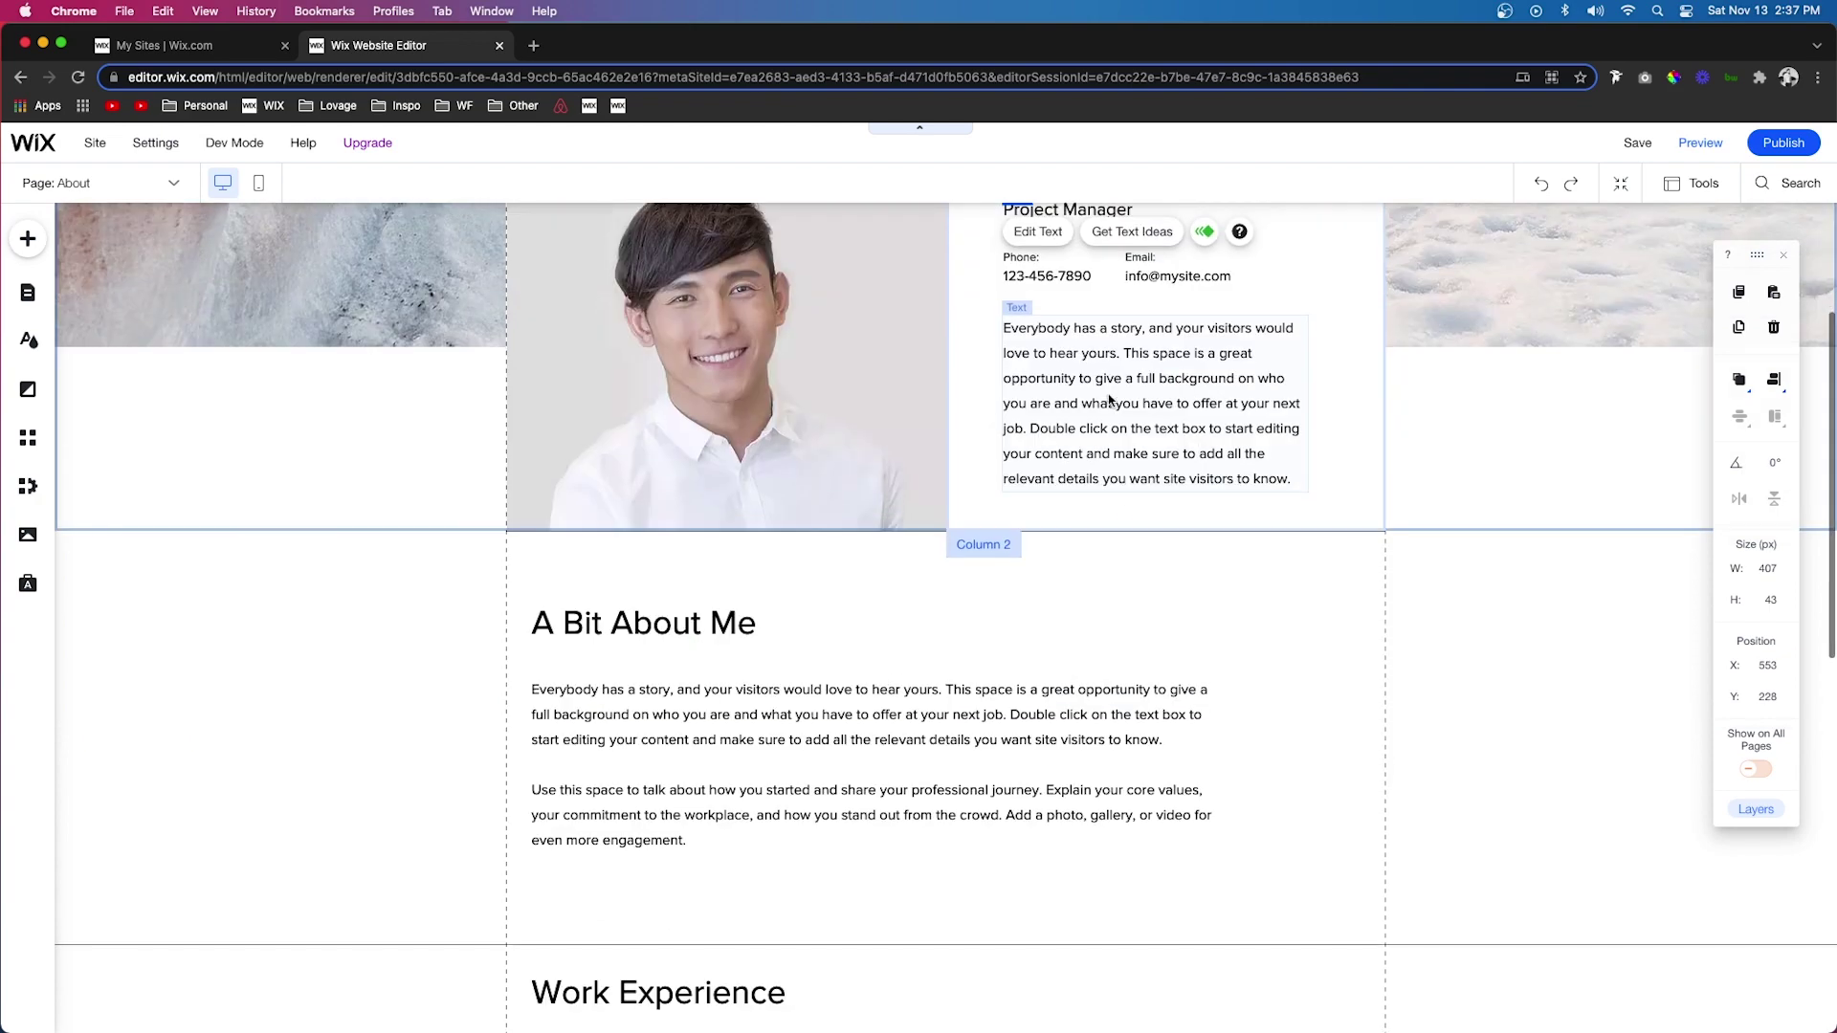
scroll(1109, 400, up, 4)
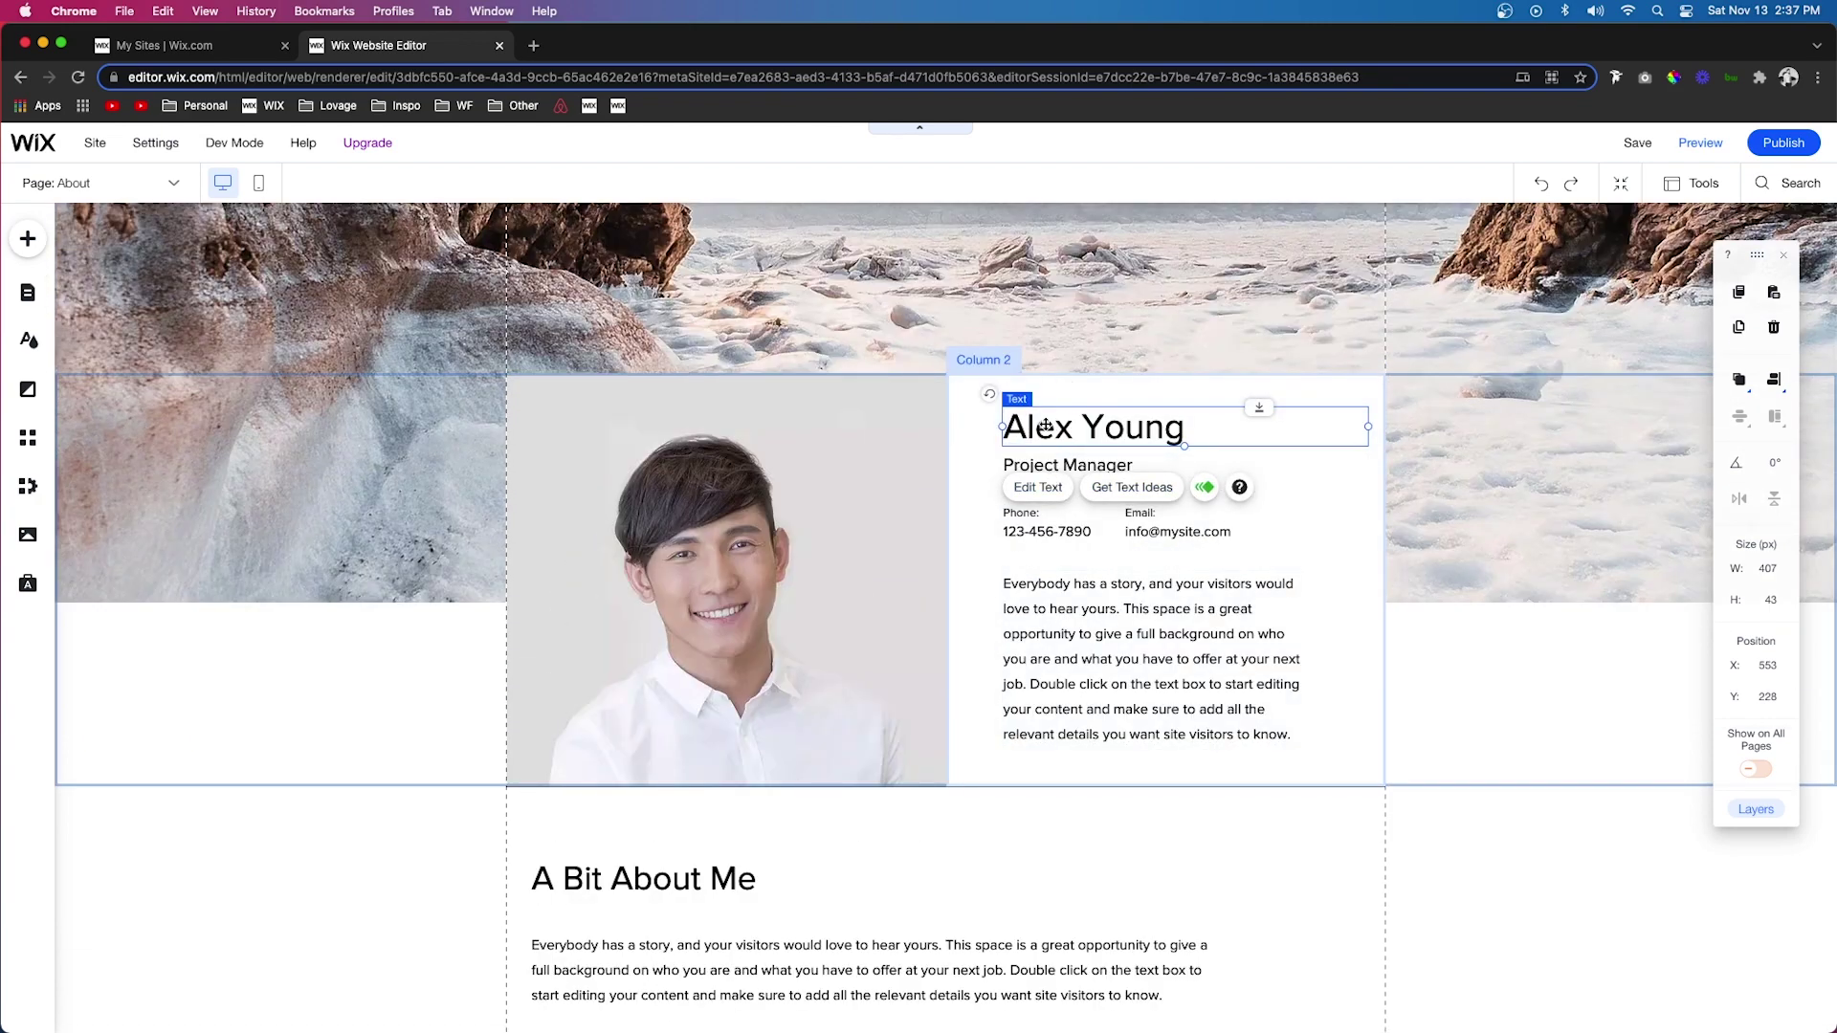
scroll(1091, 430, down, 1)
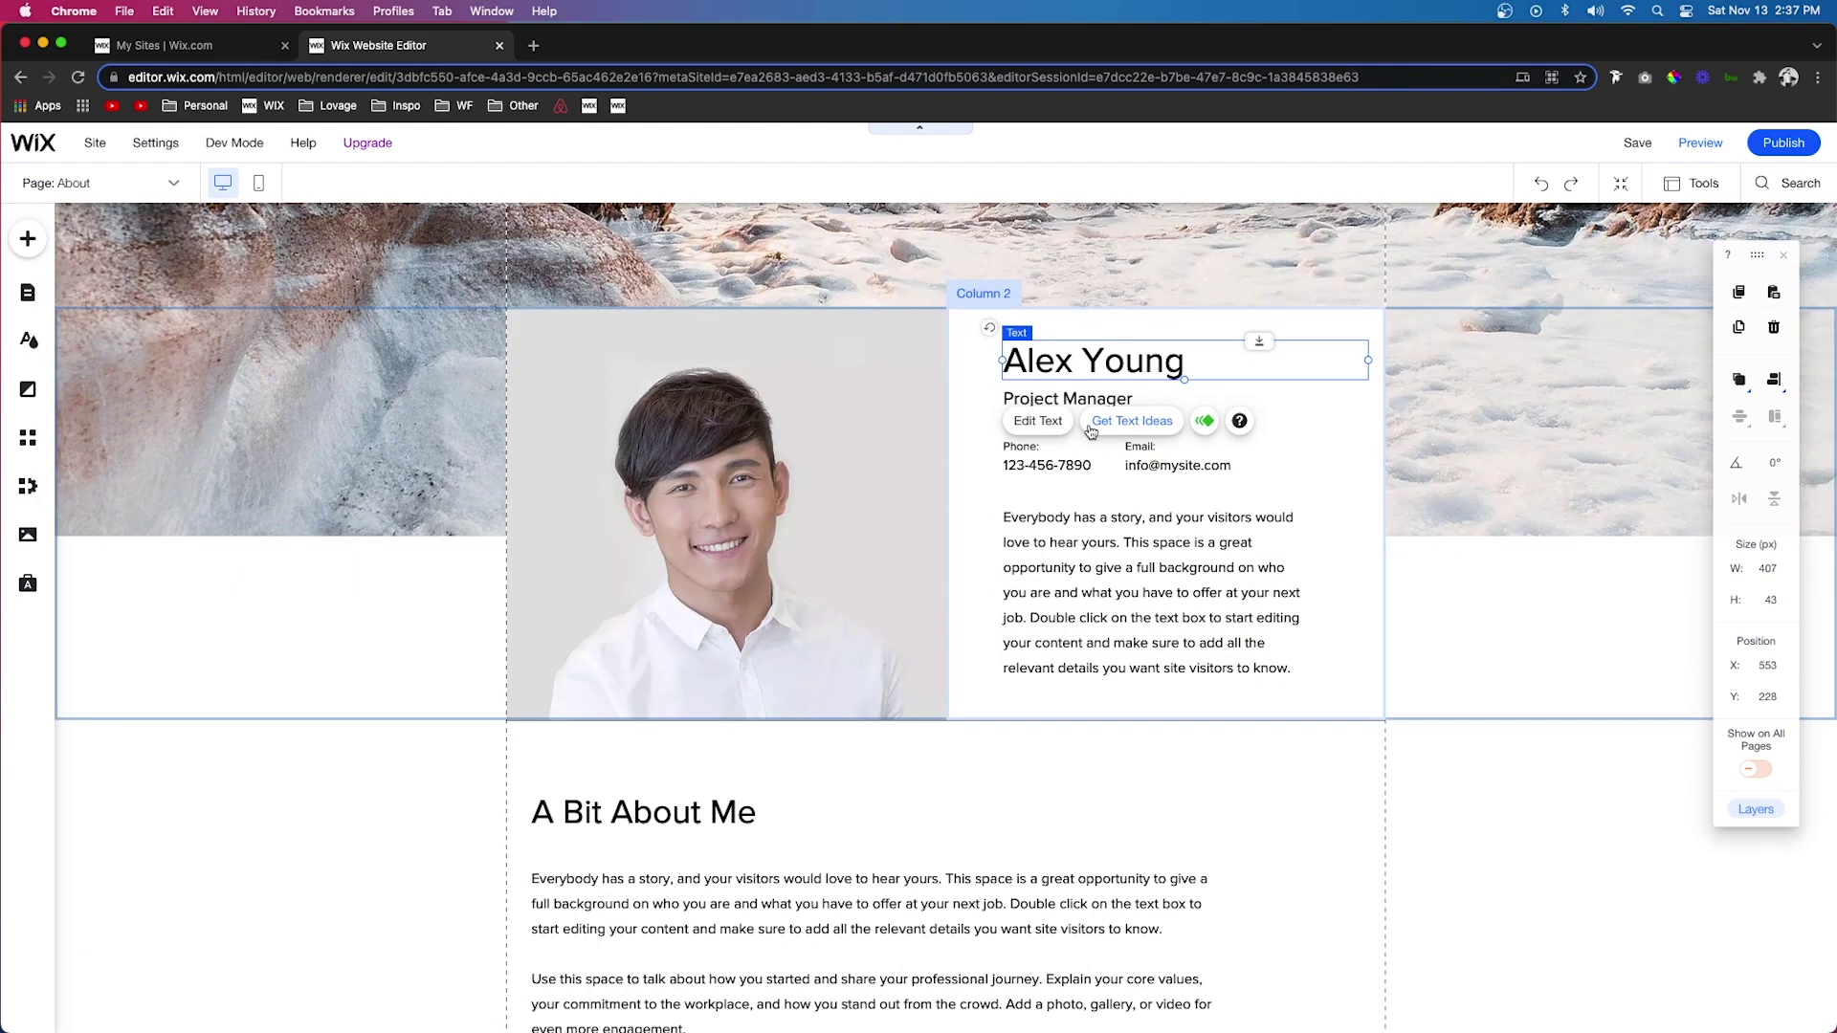
scroll(1091, 431, down, 4)
click(765, 504)
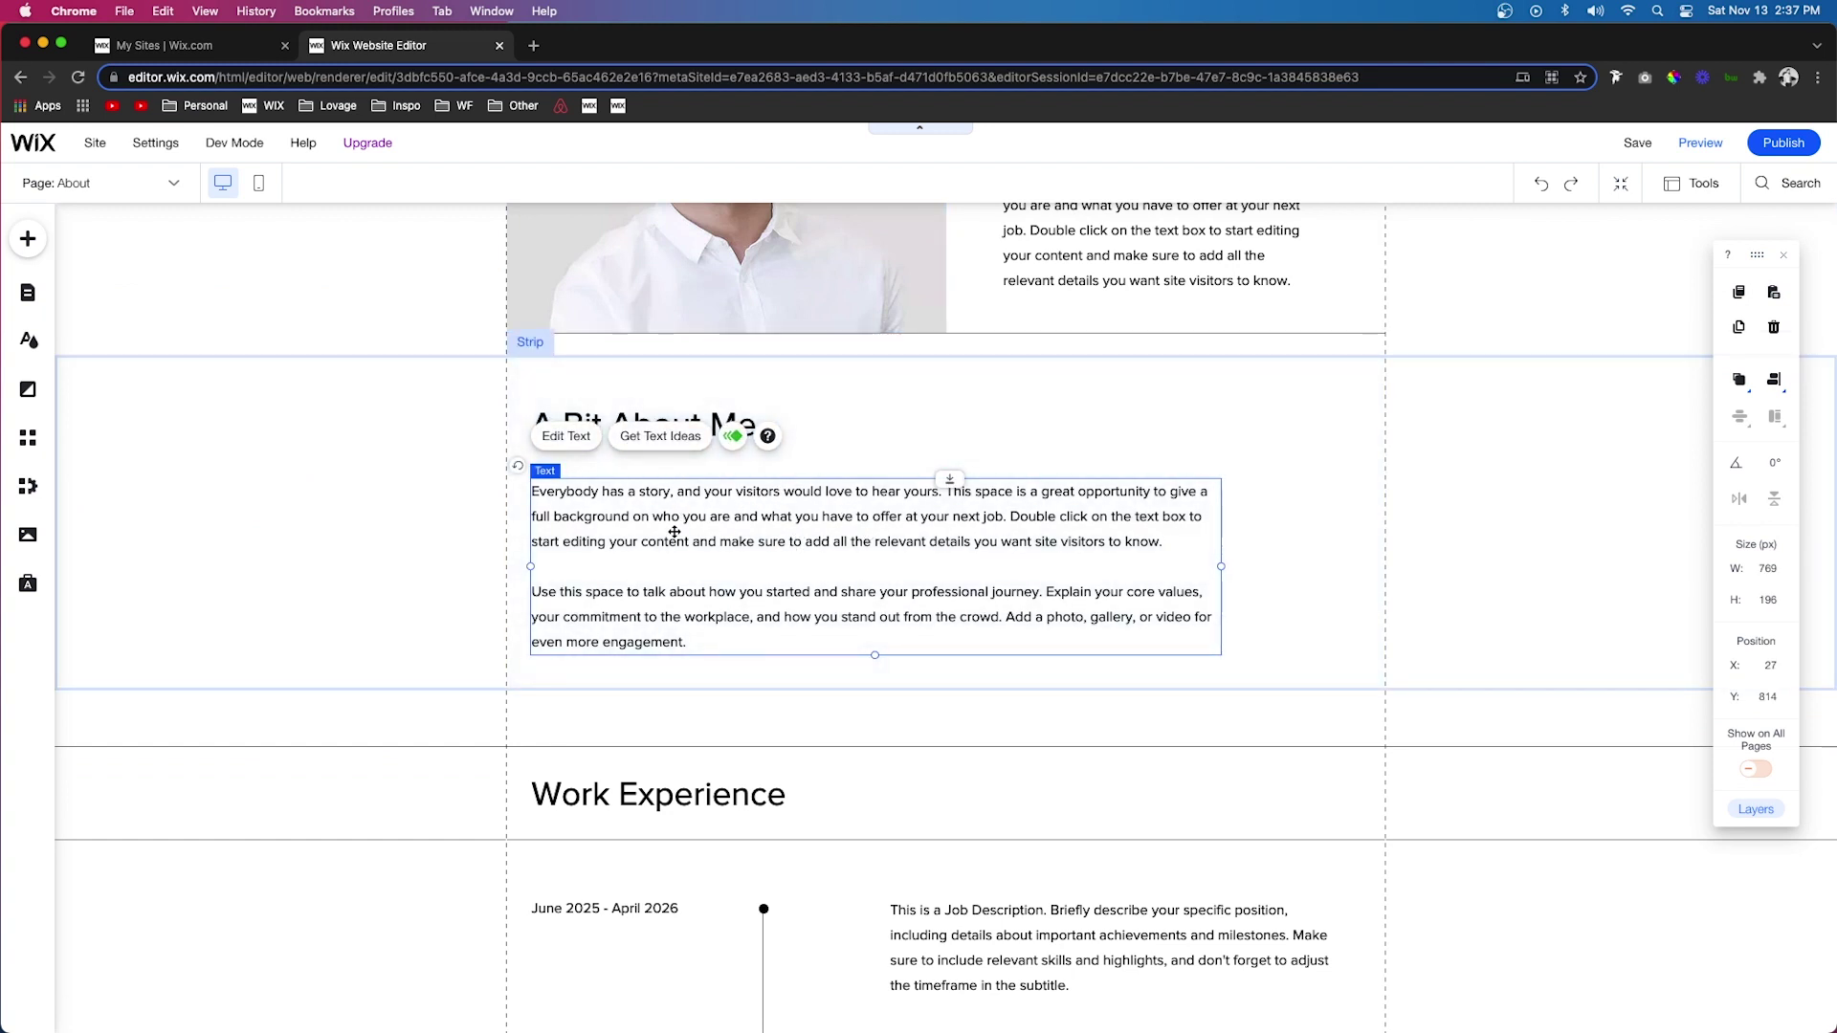
scroll(756, 541, down, 5)
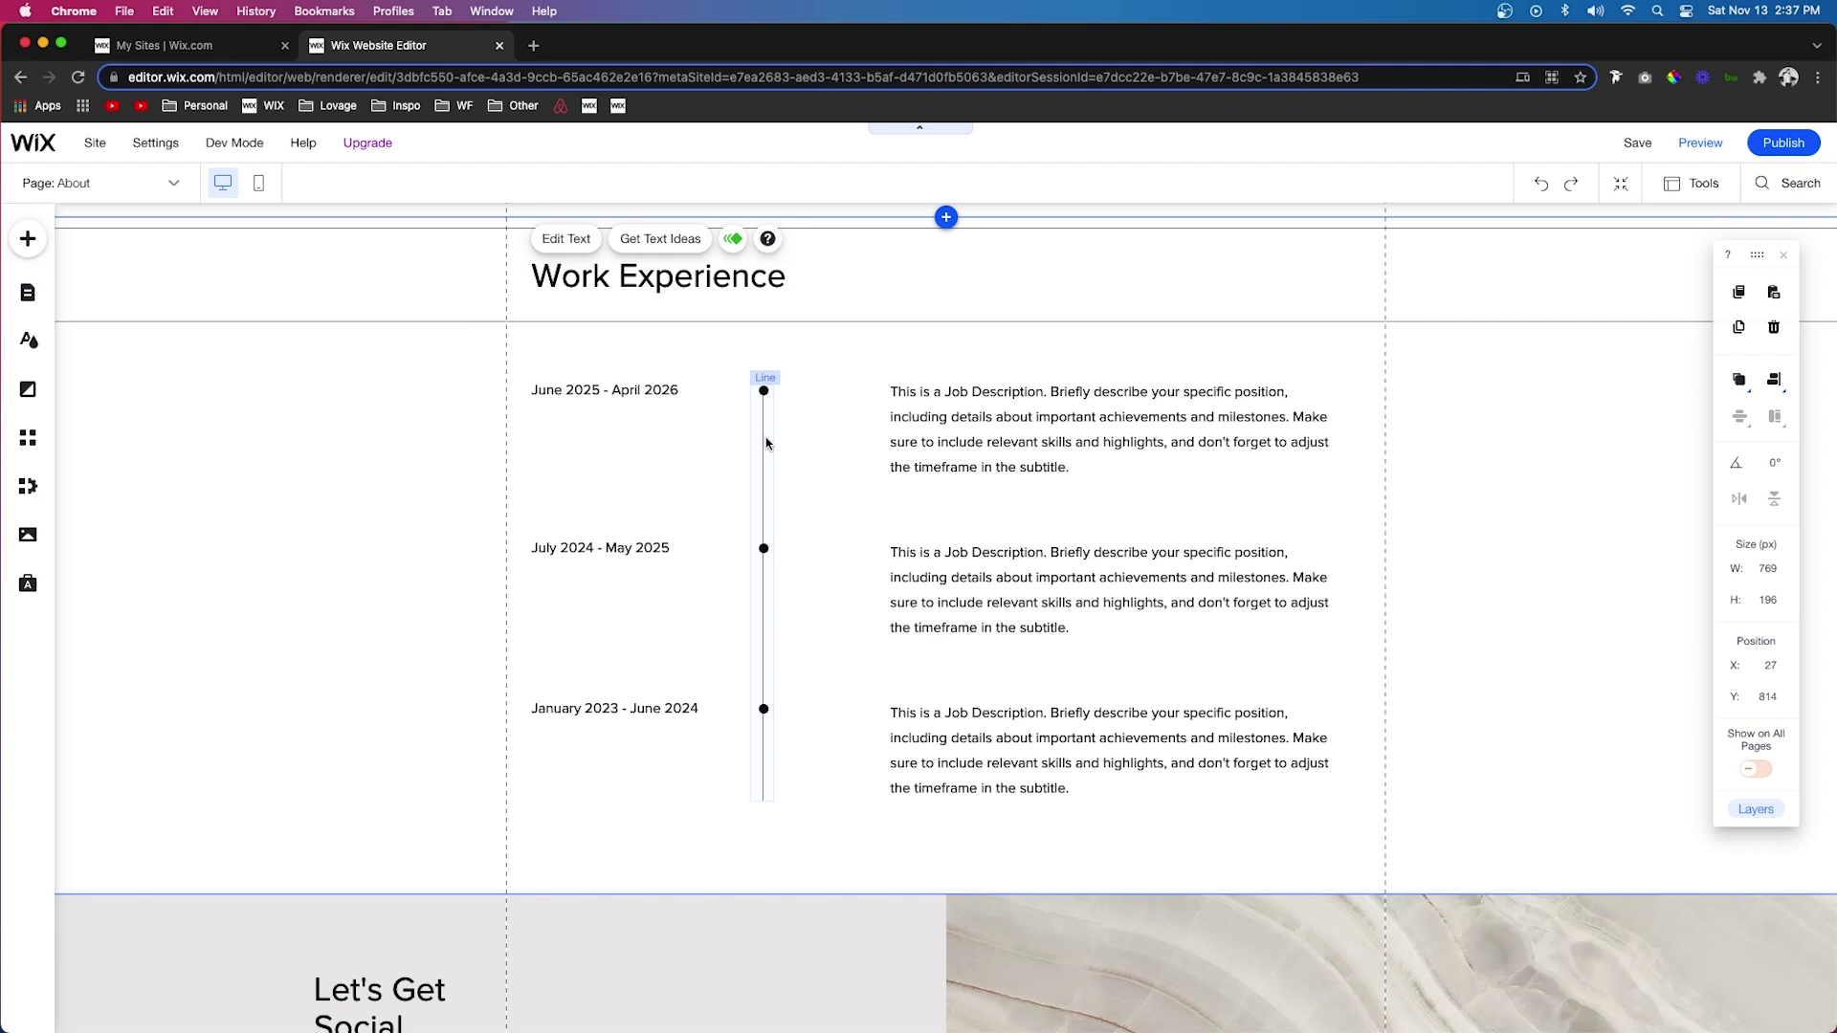
Give the Work Experience timeline line a Reveal animation From top and play its preview.
click(766, 443)
click(916, 344)
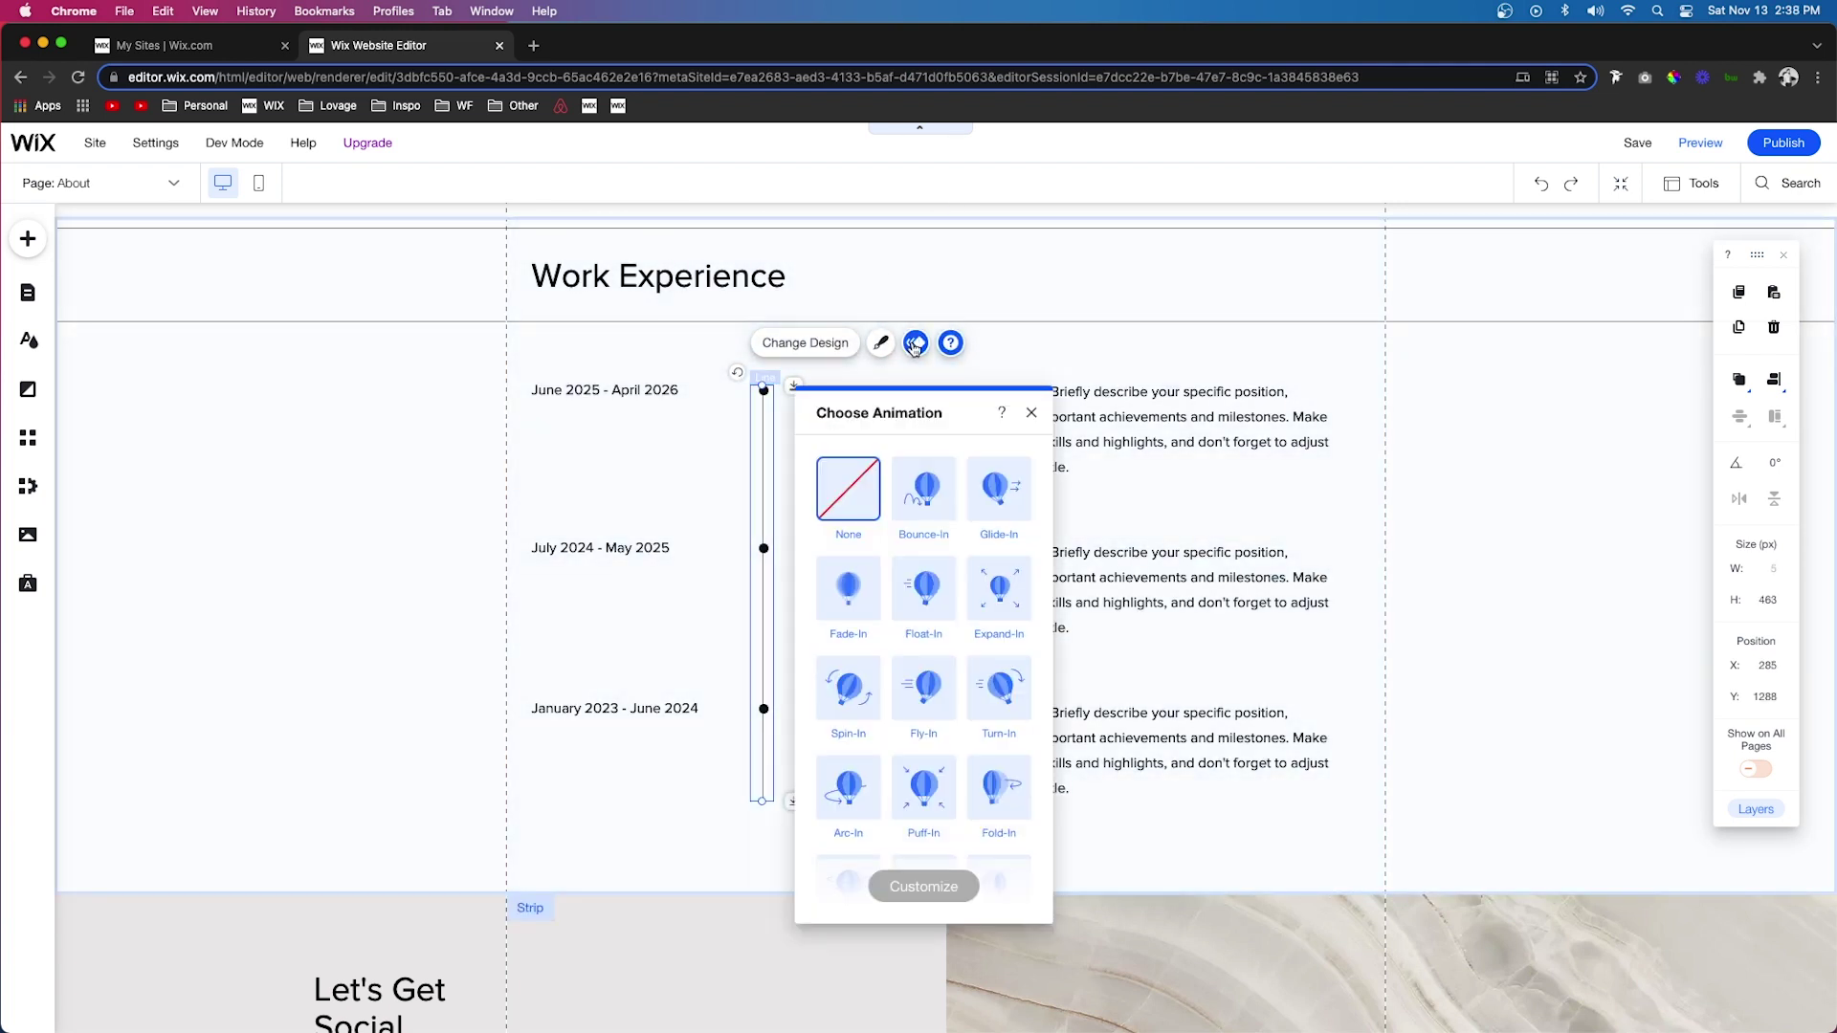
scroll(963, 522, down, 2)
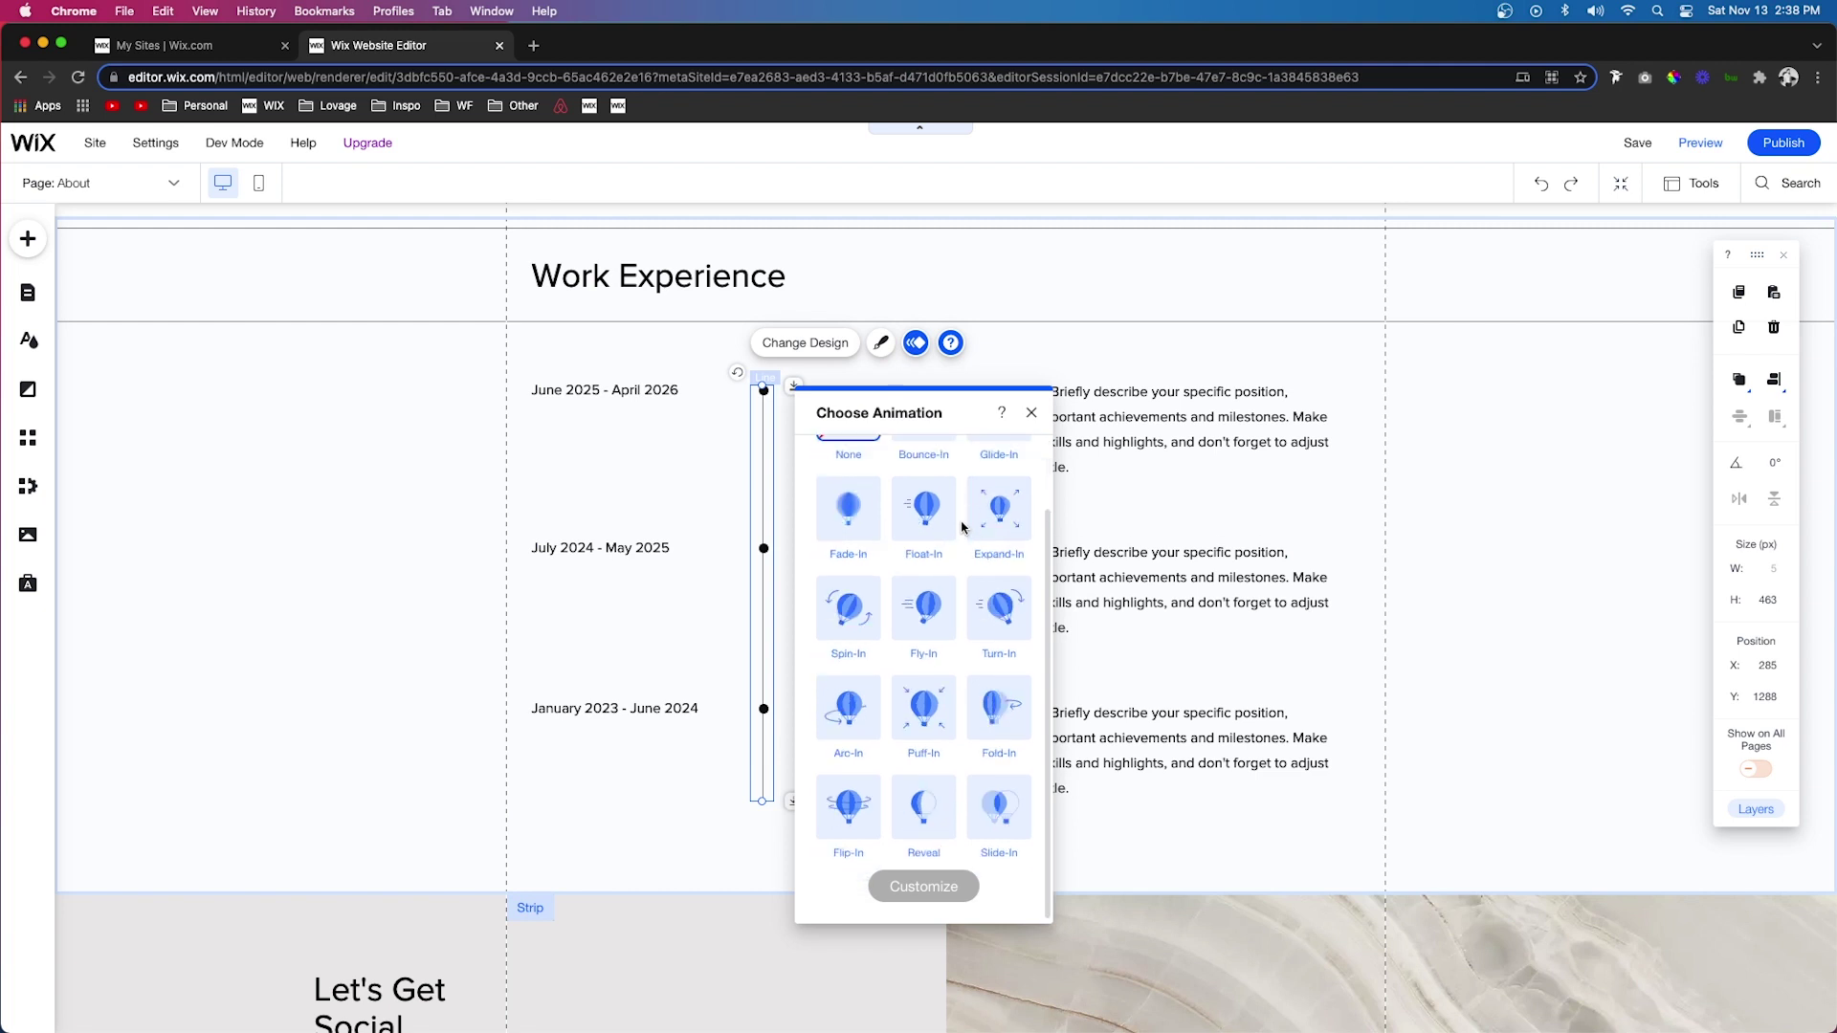
click(921, 804)
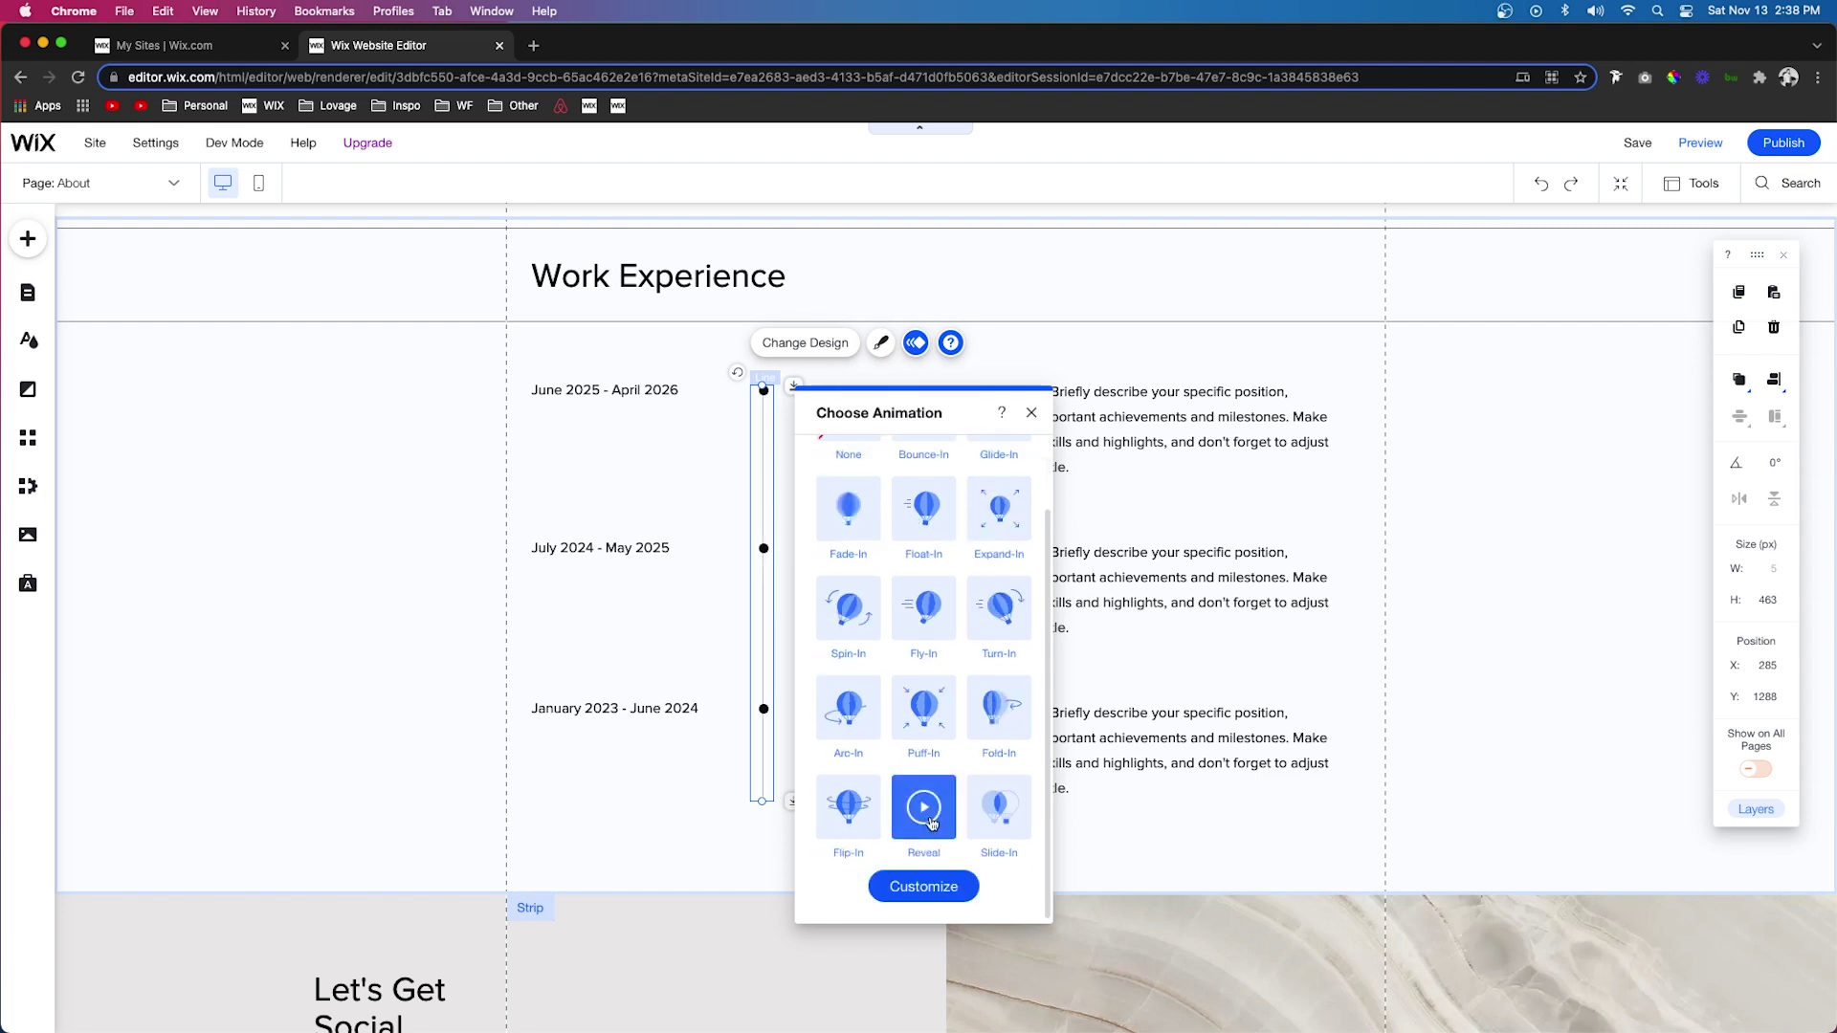
click(927, 882)
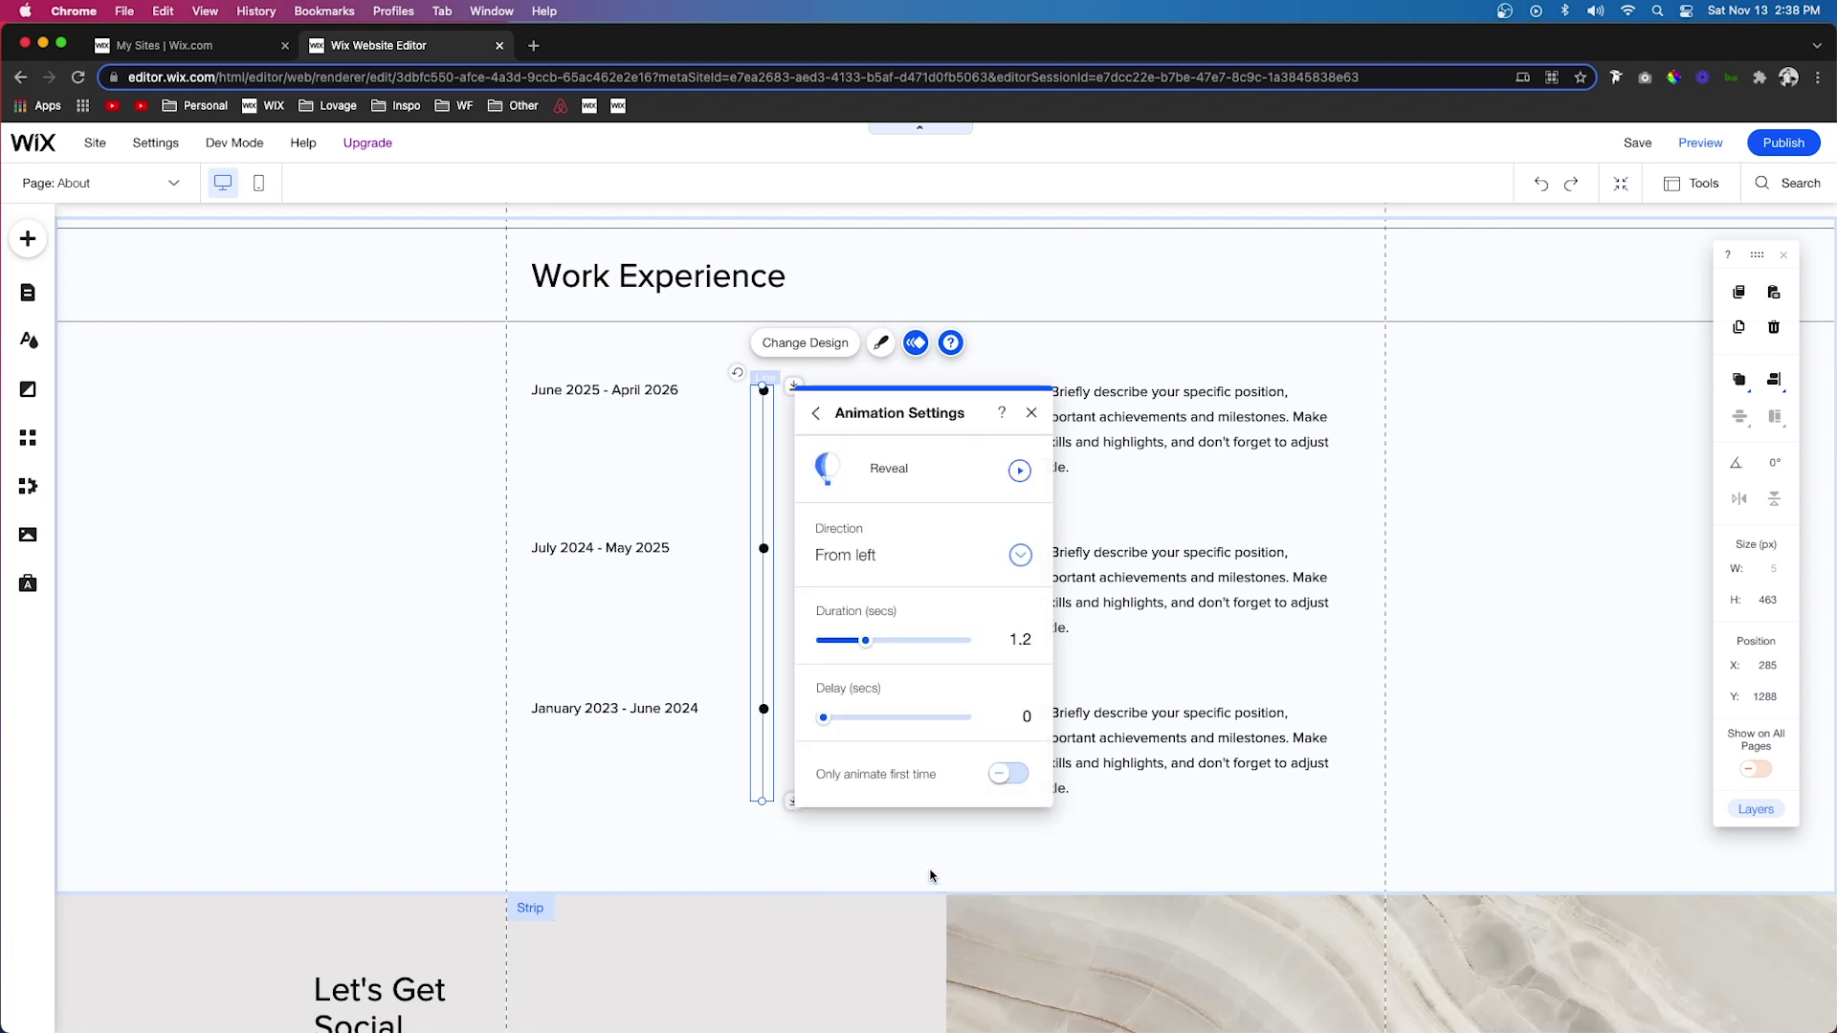
click(873, 560)
click(886, 425)
click(1020, 470)
click(766, 392)
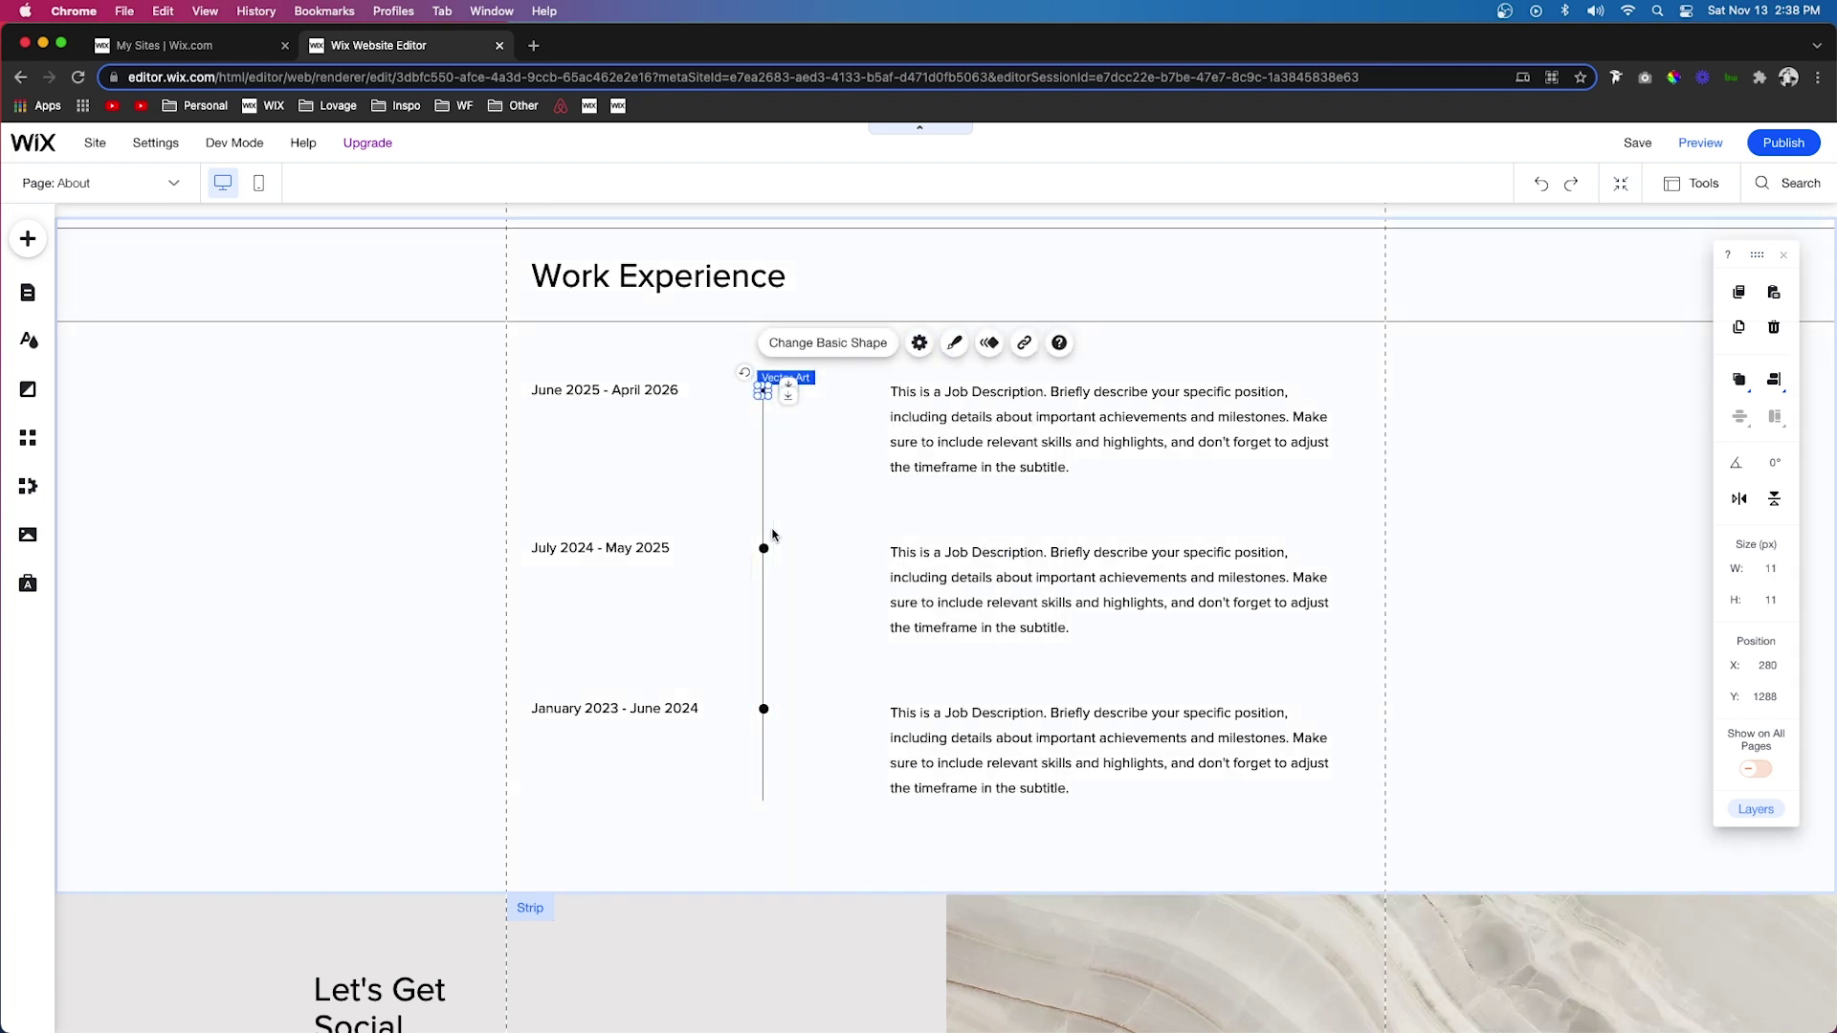
Apply Fade-In to the first two timeline dots, adjusting the second dot's delay.
click(994, 347)
click(842, 588)
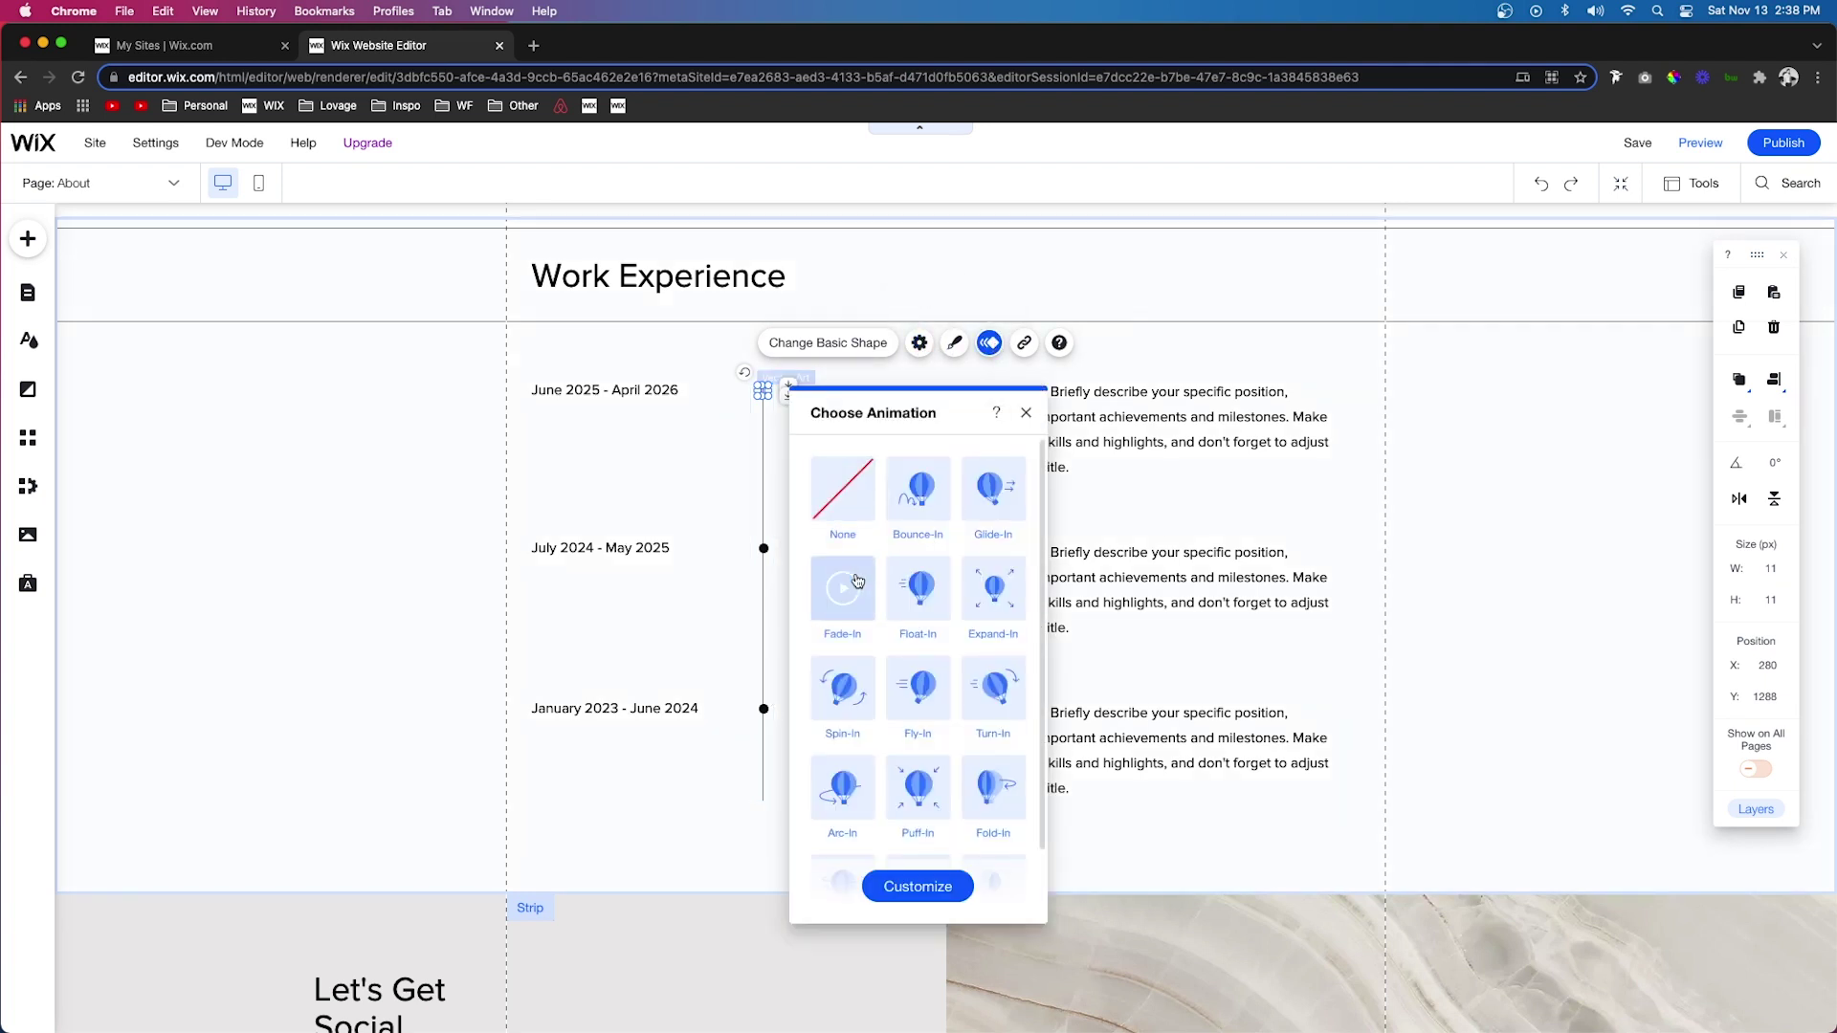
click(765, 552)
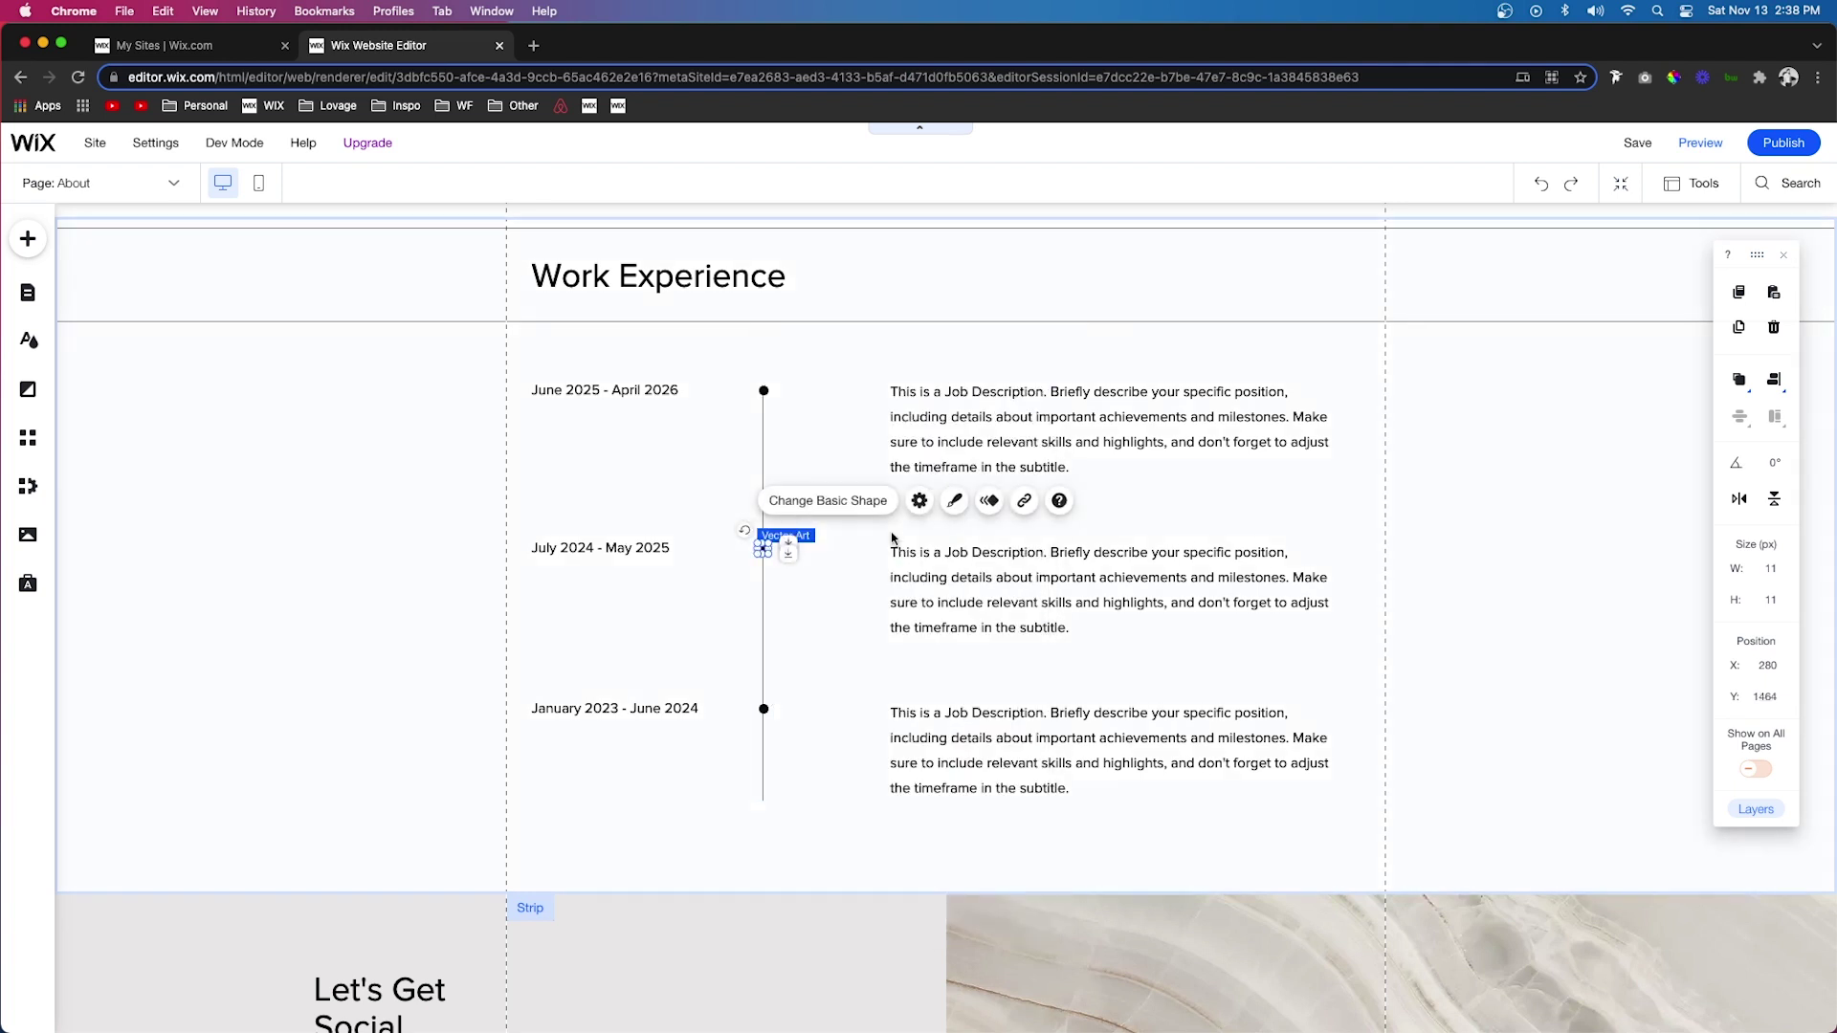
click(991, 503)
click(553, 452)
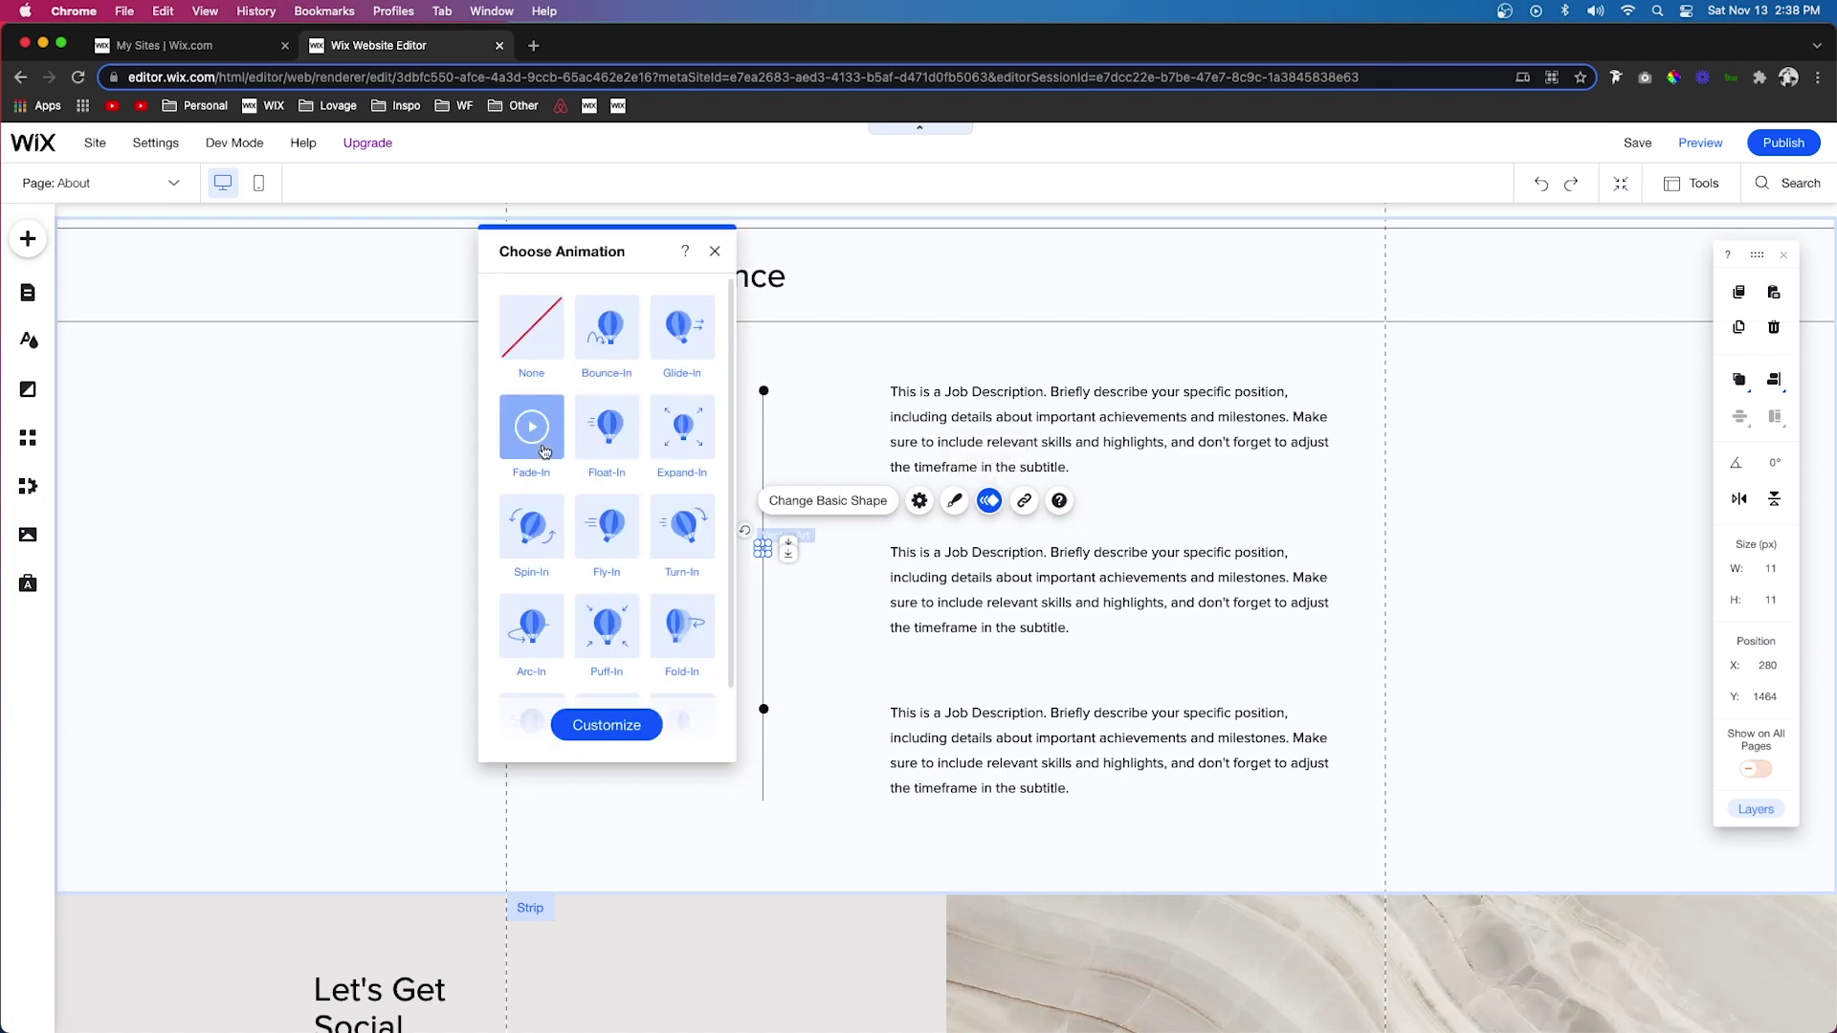
click(615, 730)
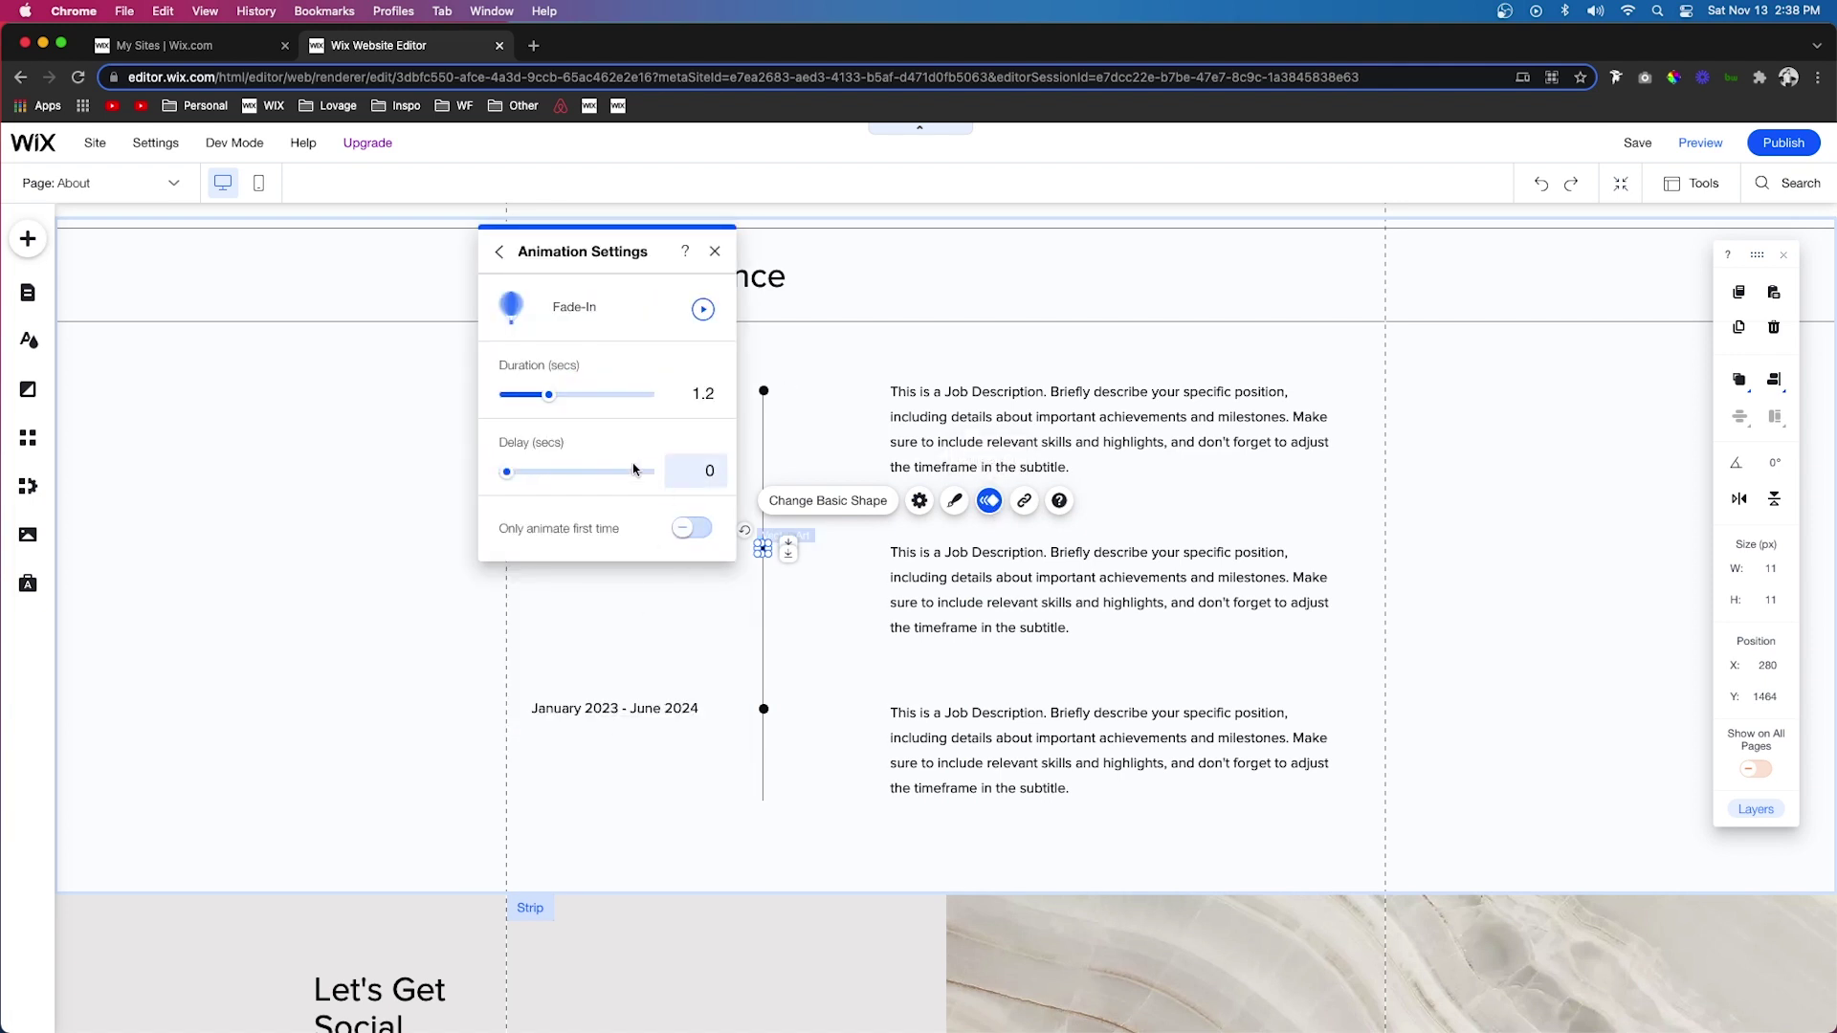
click(716, 477)
Give the third timeline dot a Fade-In, check its timing, then preview the section.
click(762, 708)
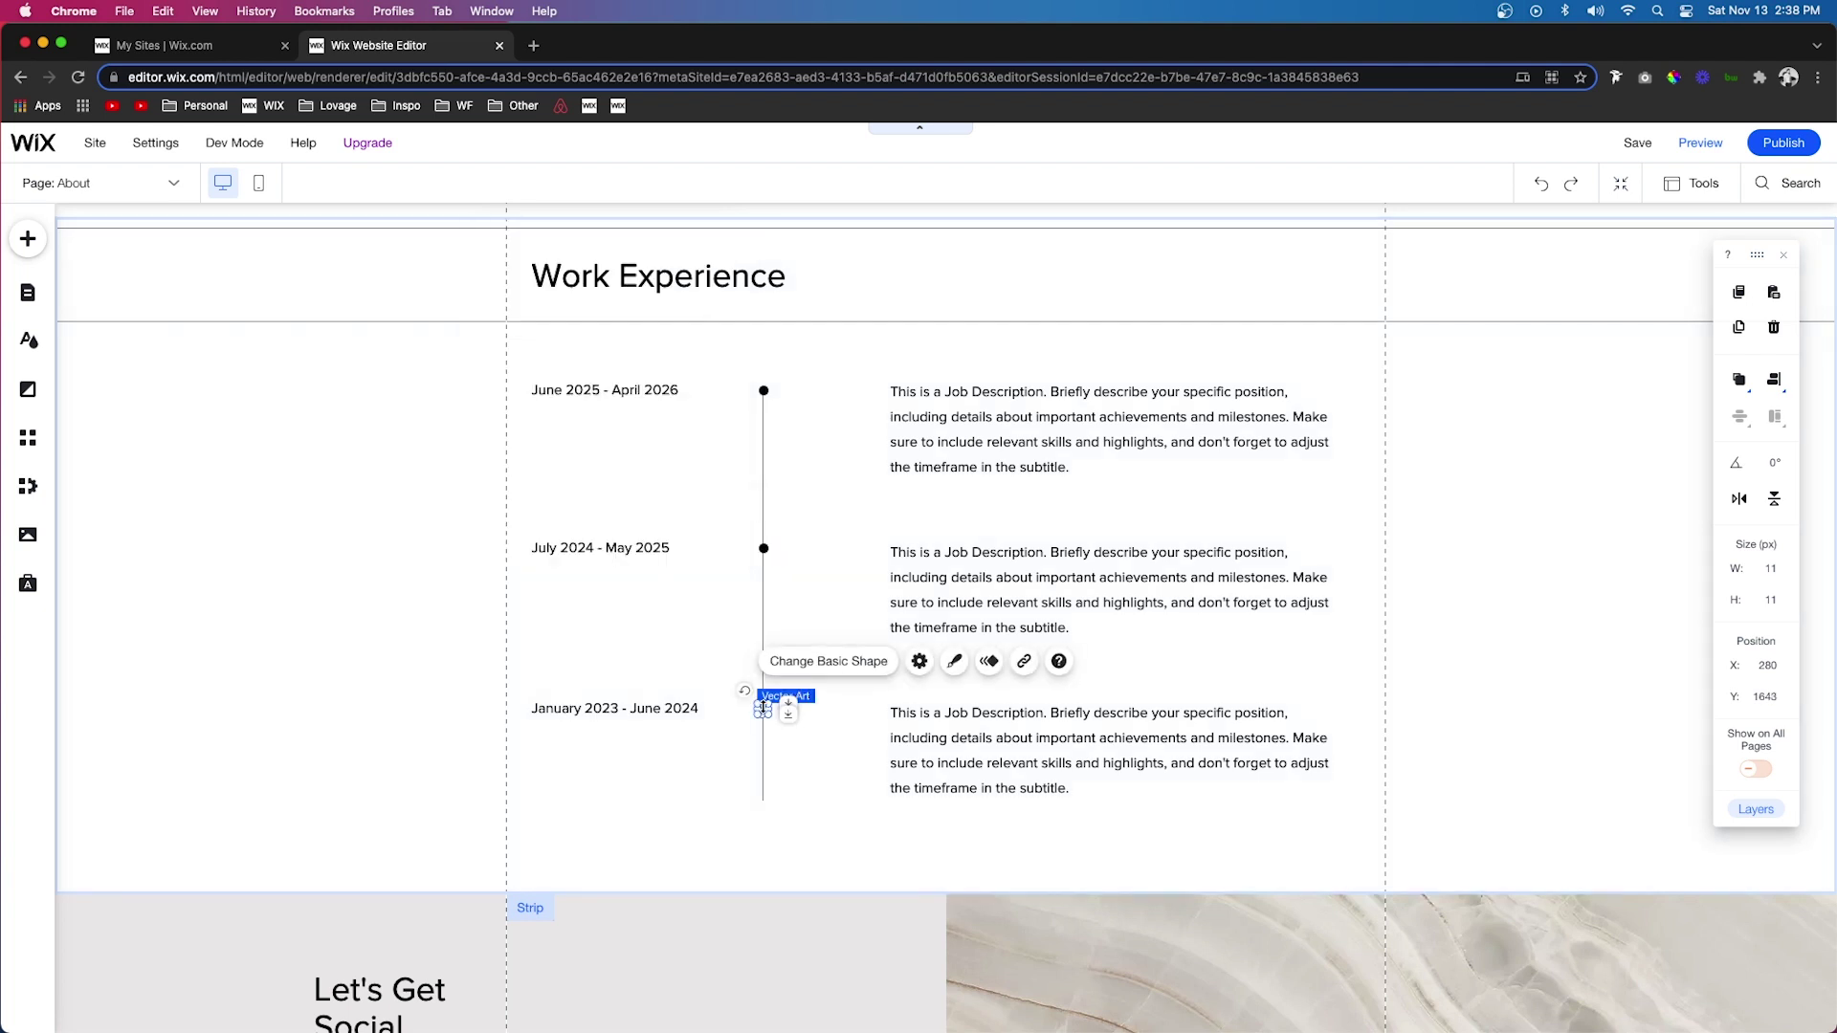
click(988, 661)
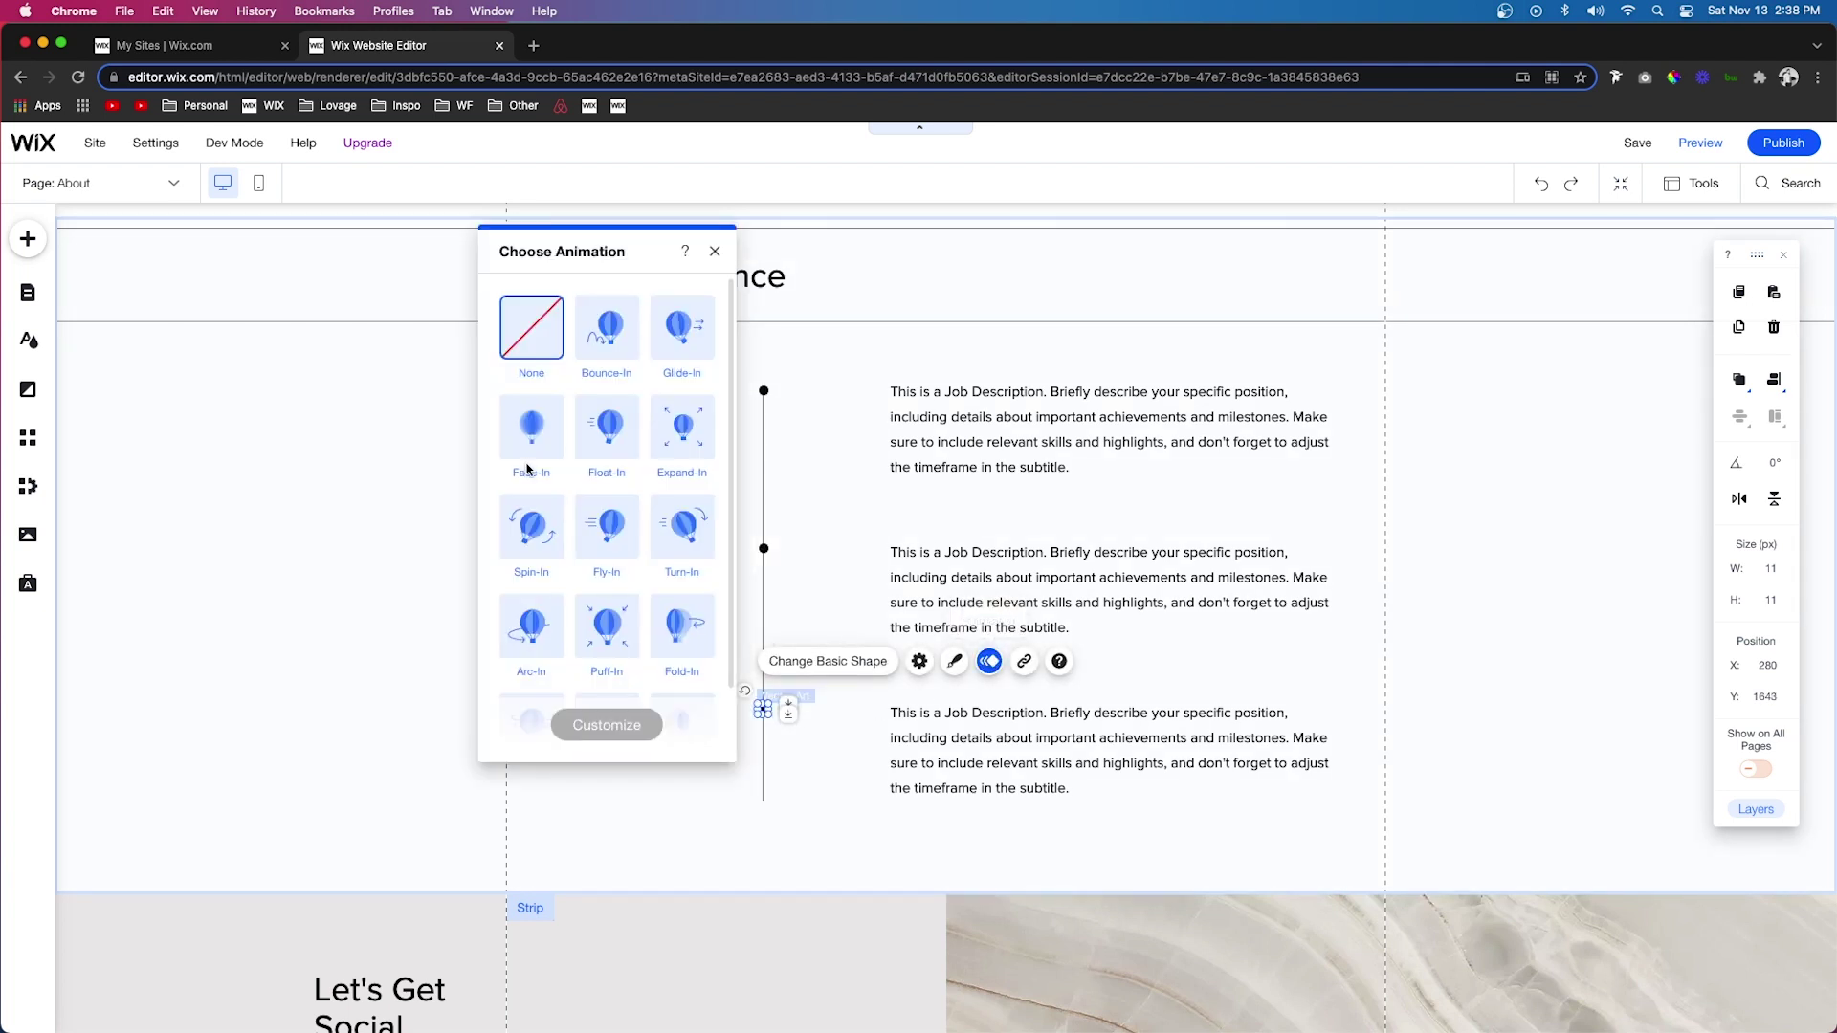
click(604, 727)
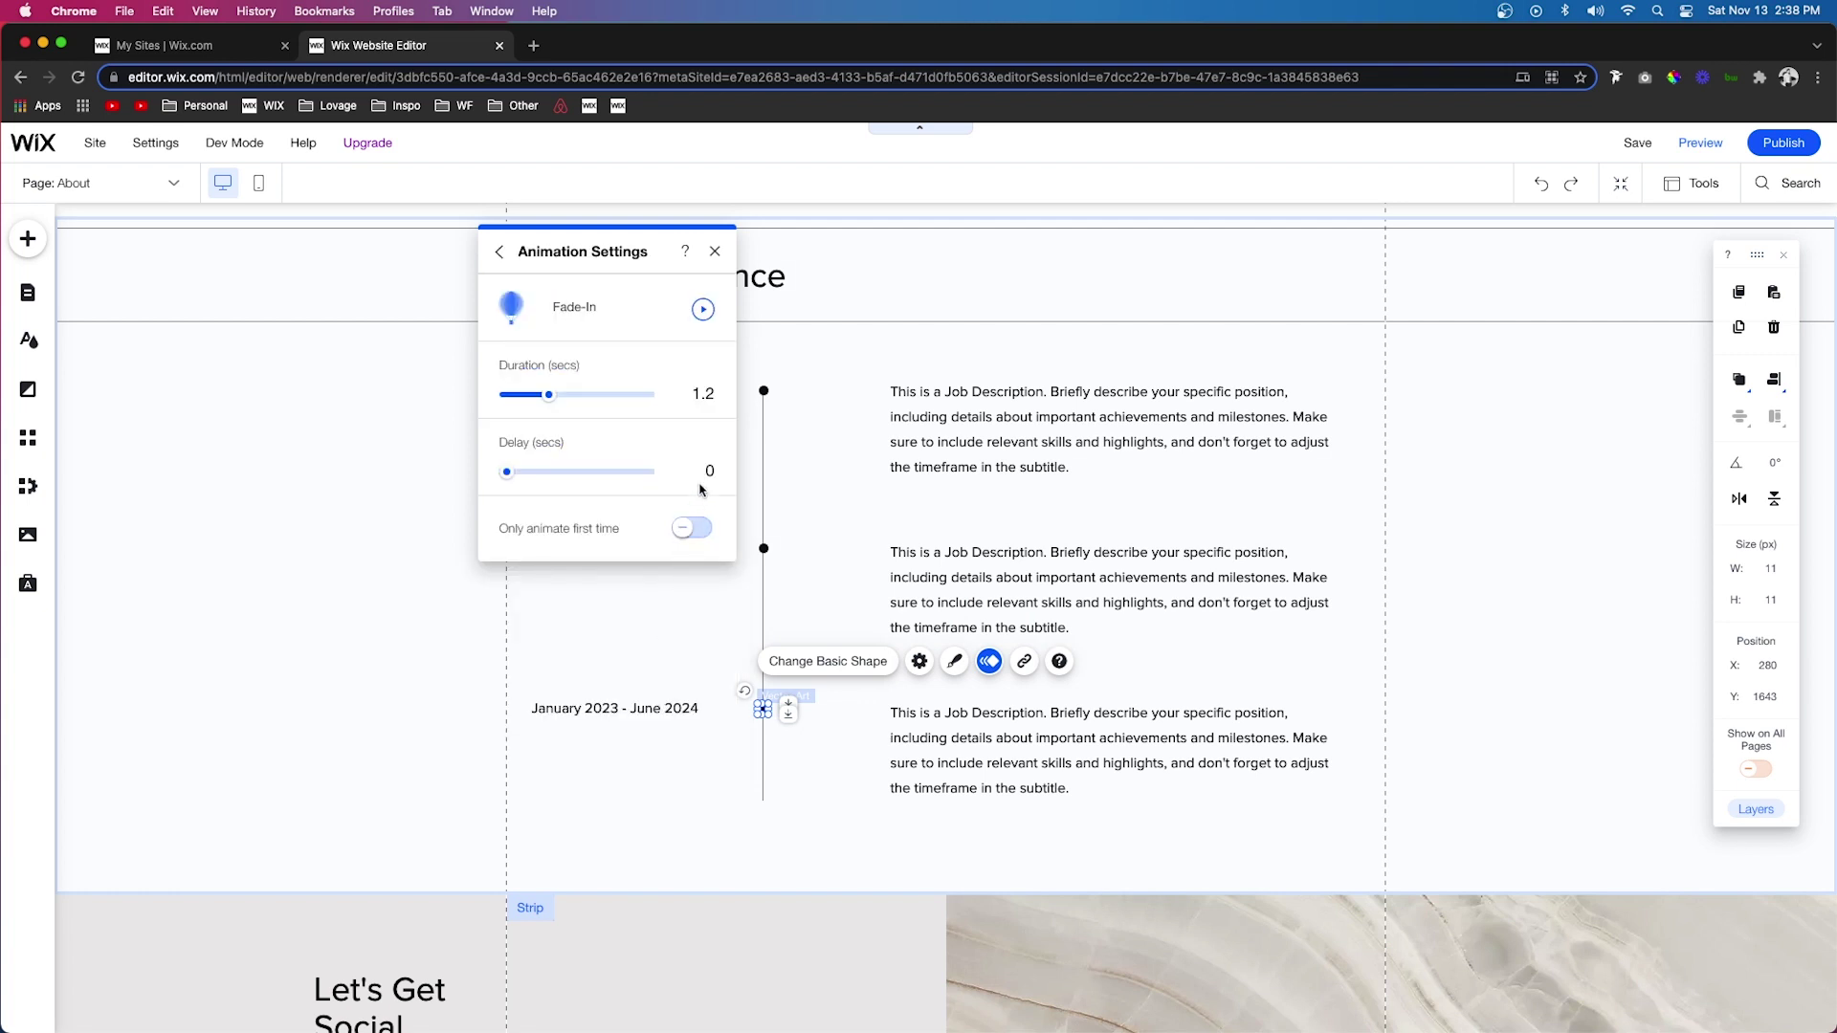
click(918, 517)
click(1701, 142)
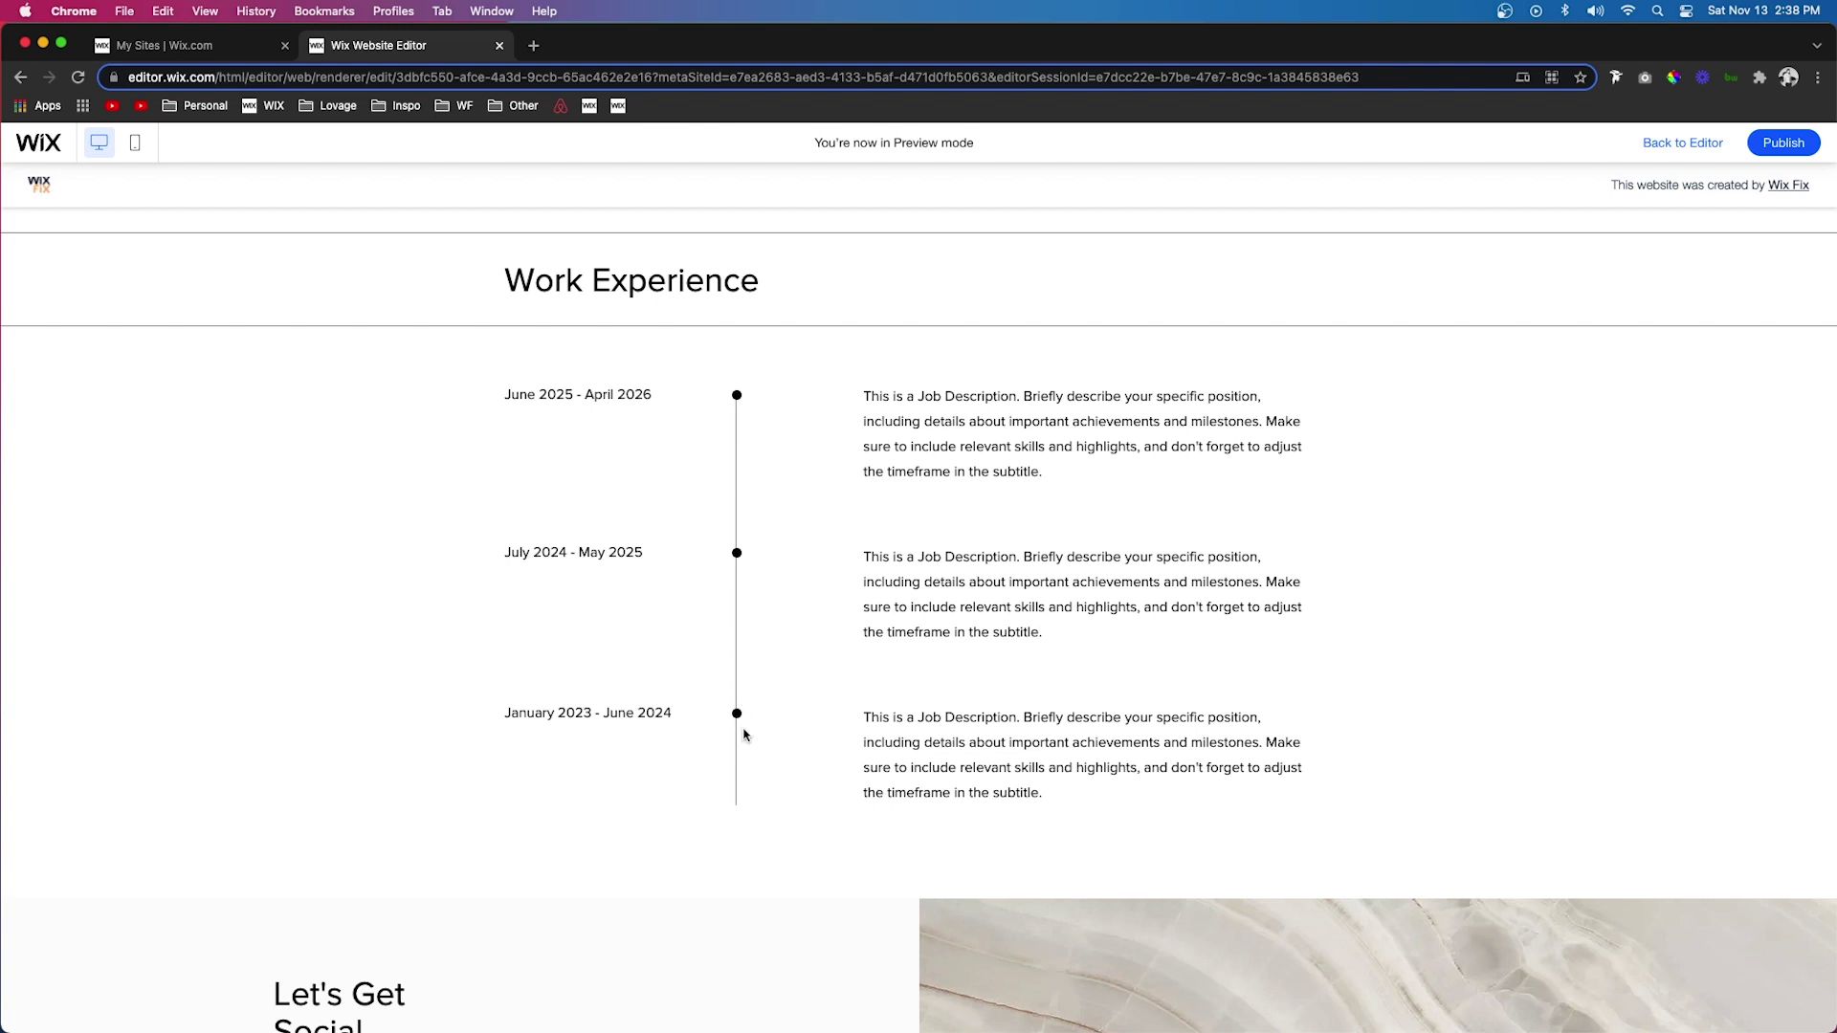
Back in the editor, apply Fade-In to the June 2025 - April 2026 date and first job description.
key(super+shift+p)
click(632, 392)
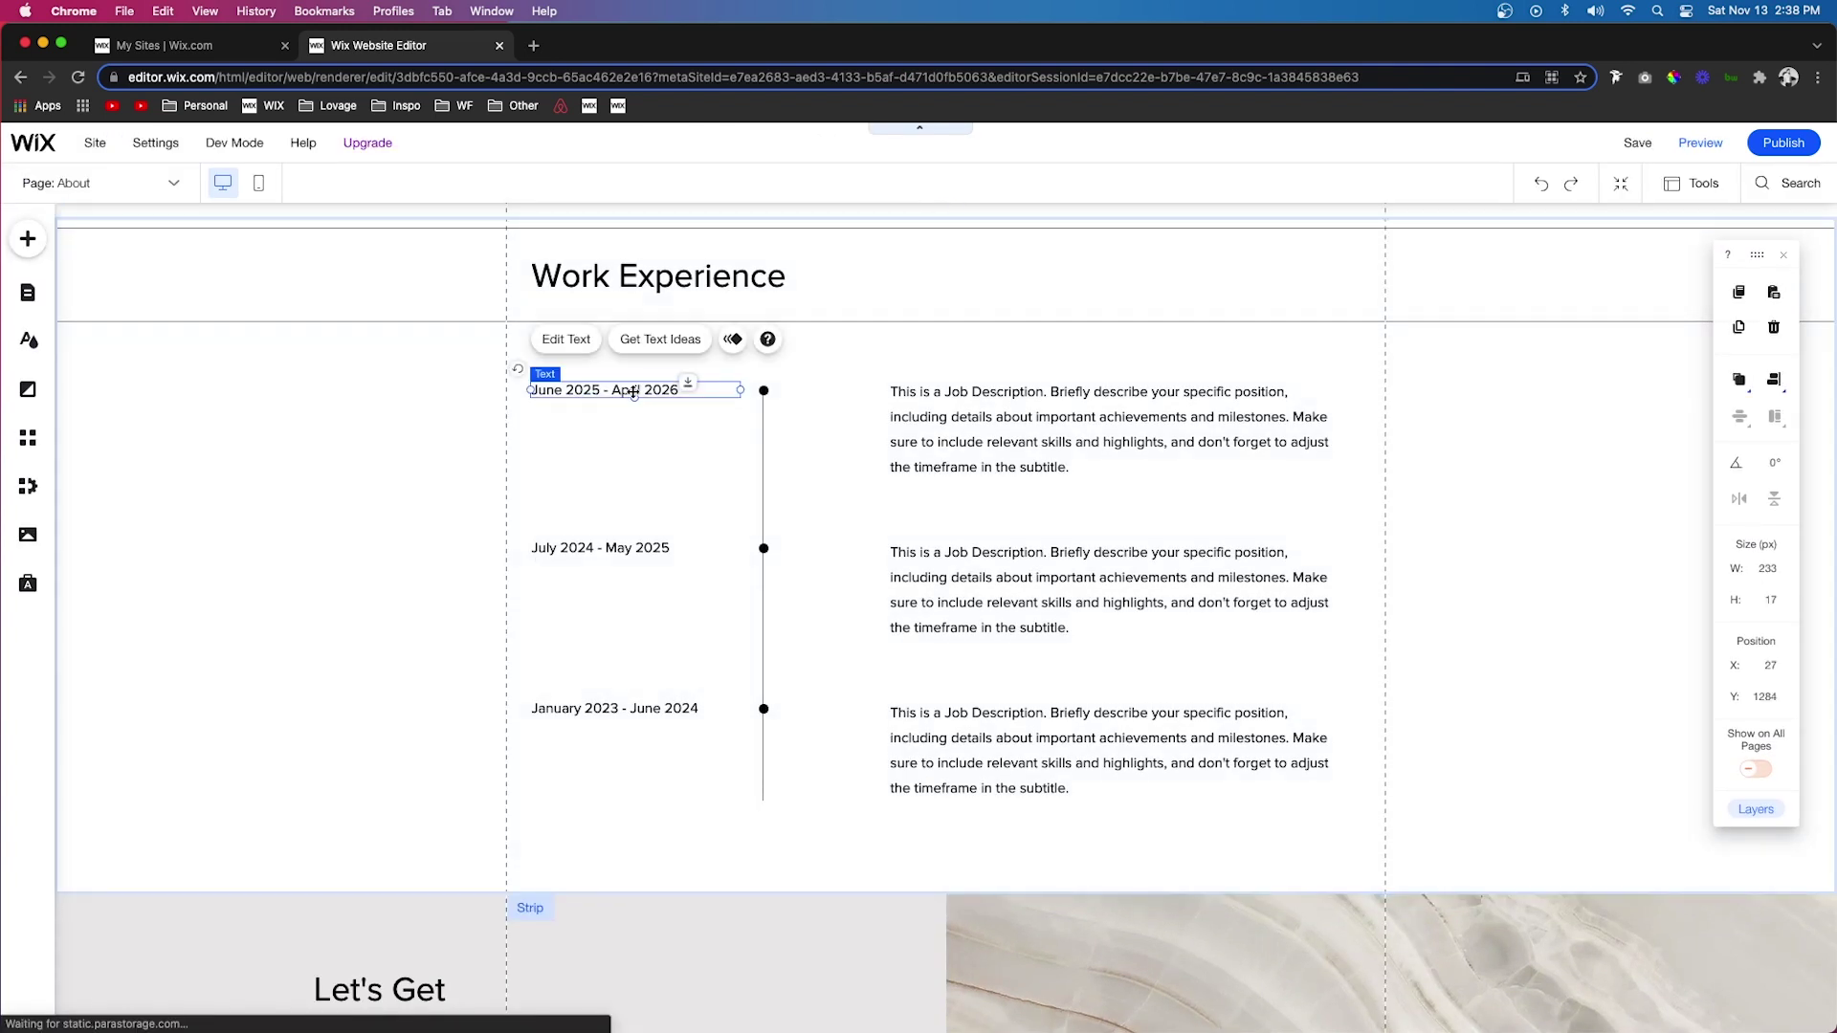
click(734, 347)
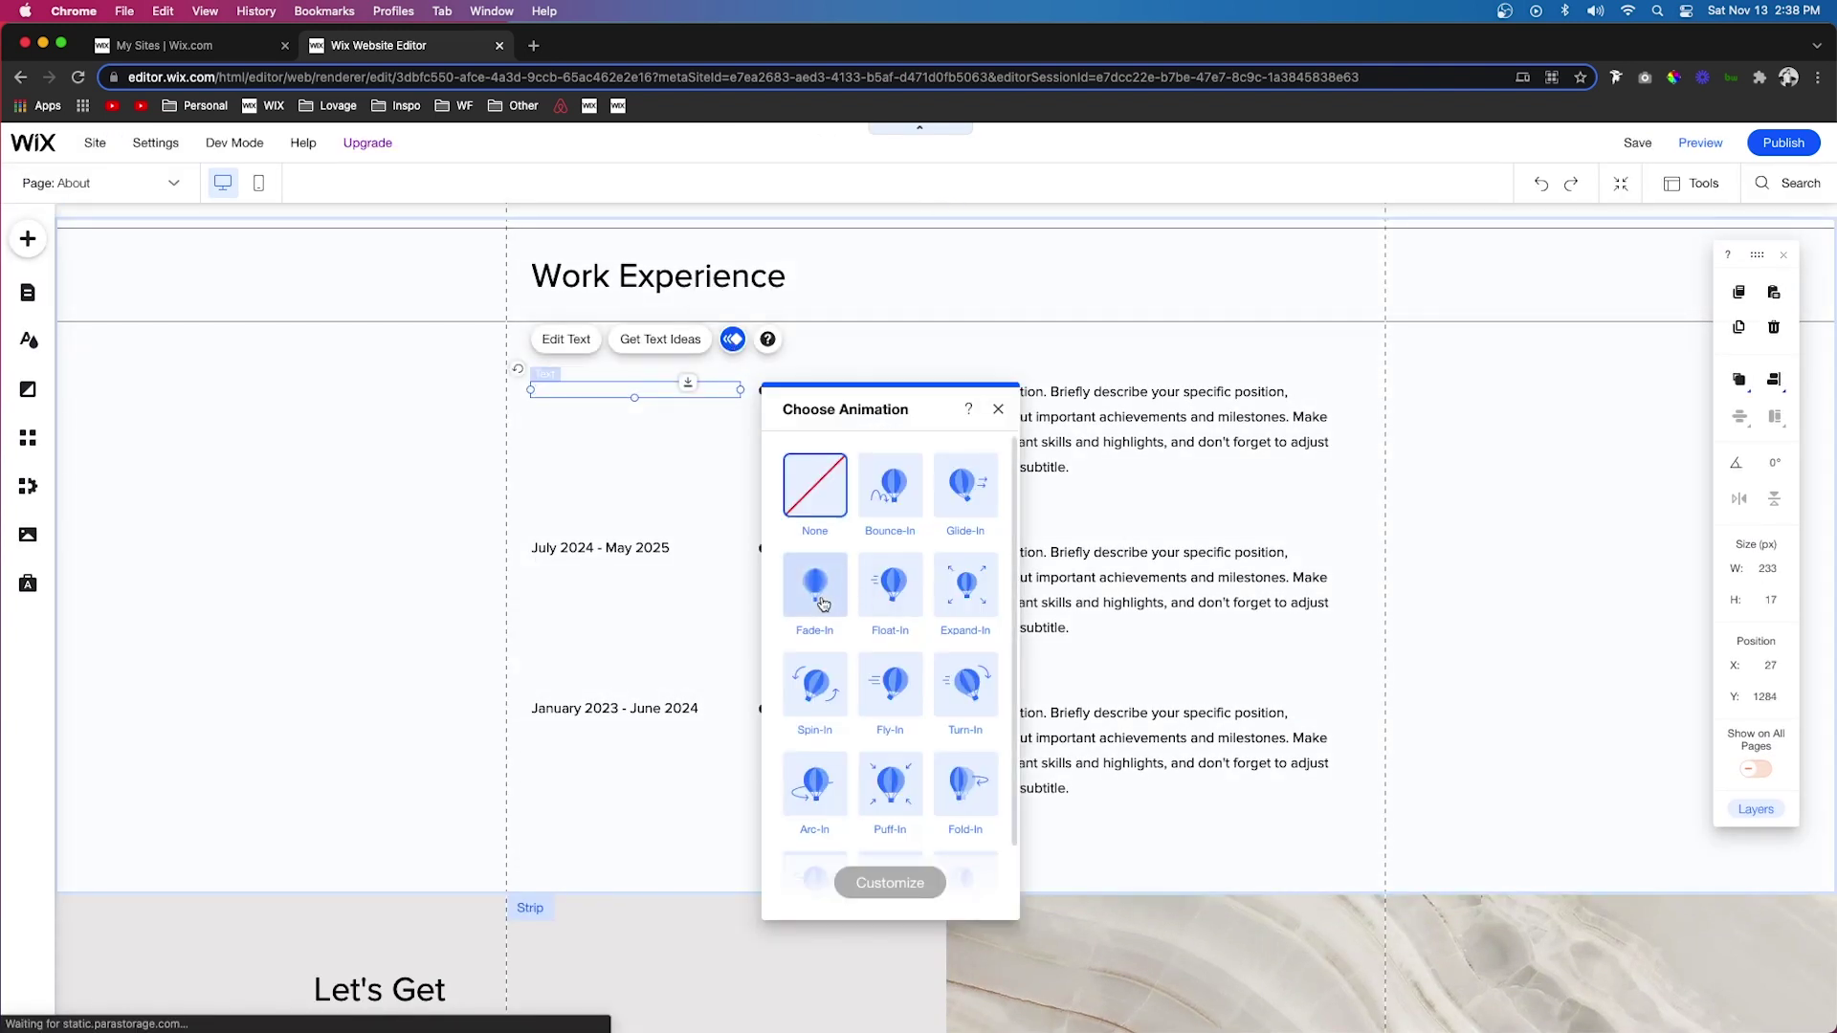
click(1058, 400)
click(1091, 336)
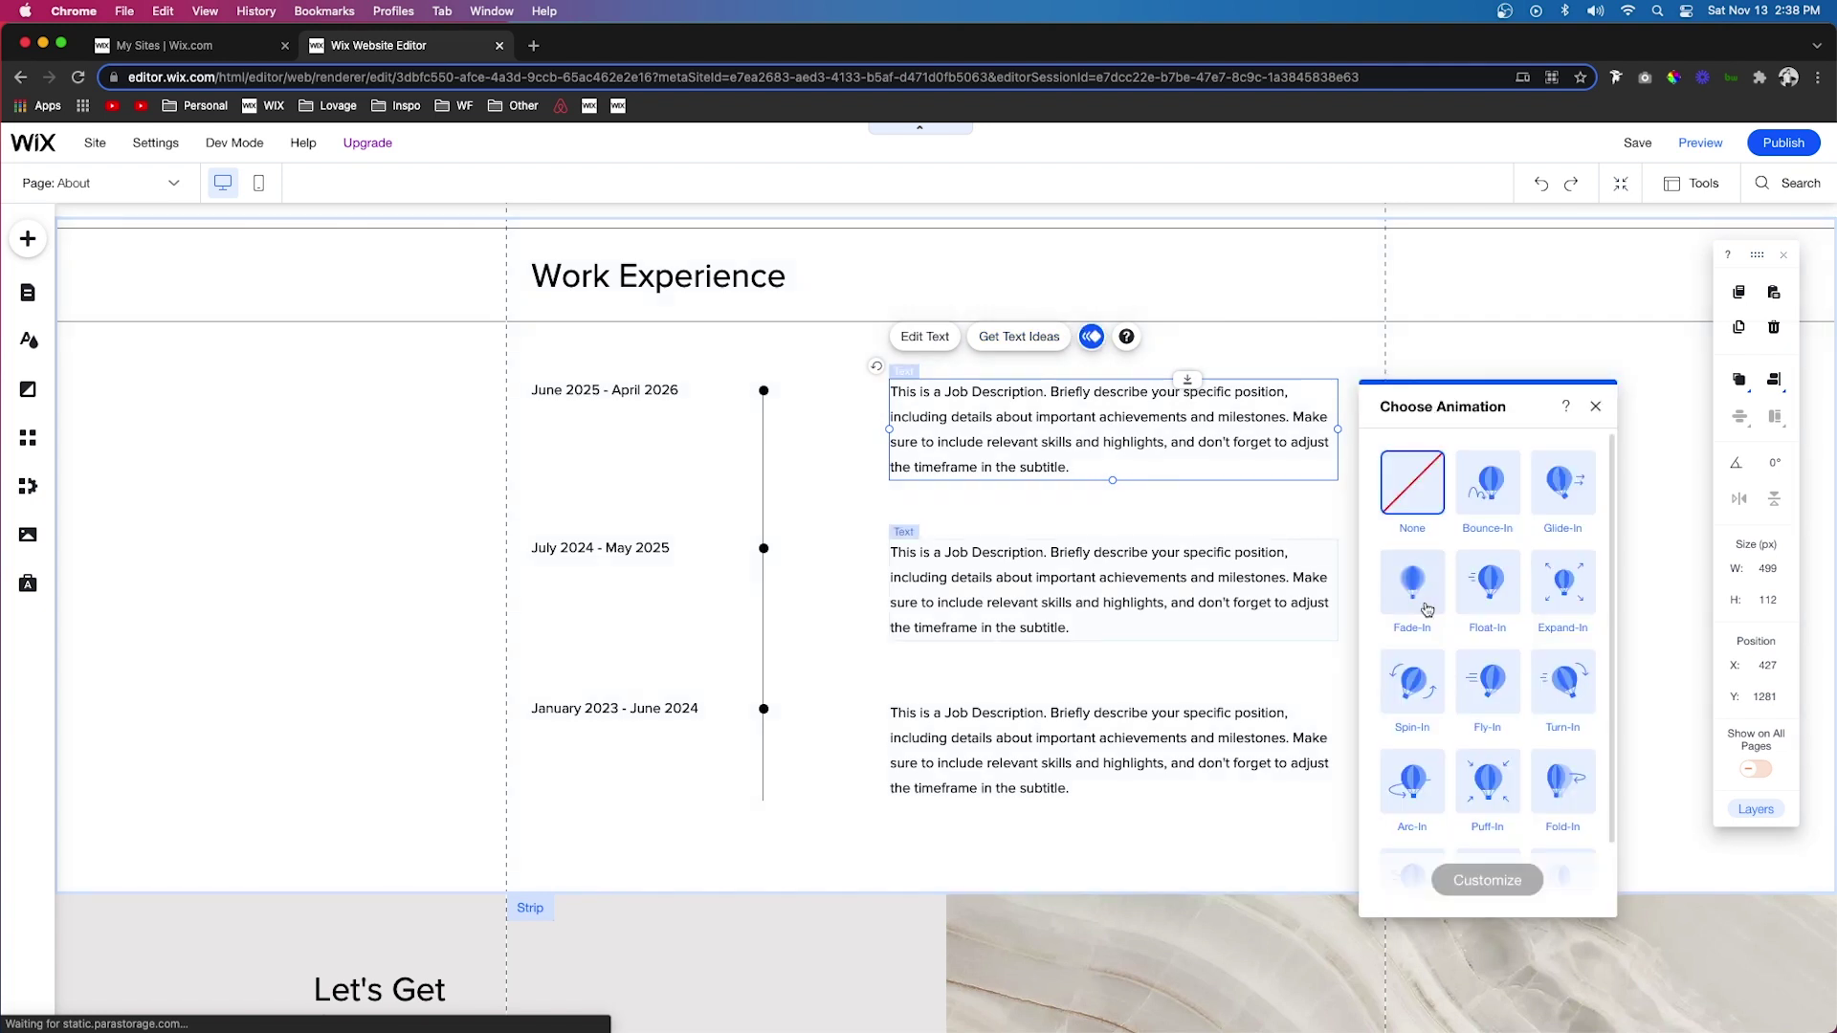
Give the July 2024 date and second description a Fade-In with a .2 s delay.
click(1005, 574)
shift+click(609, 550)
click(778, 508)
click(1413, 433)
click(1486, 727)
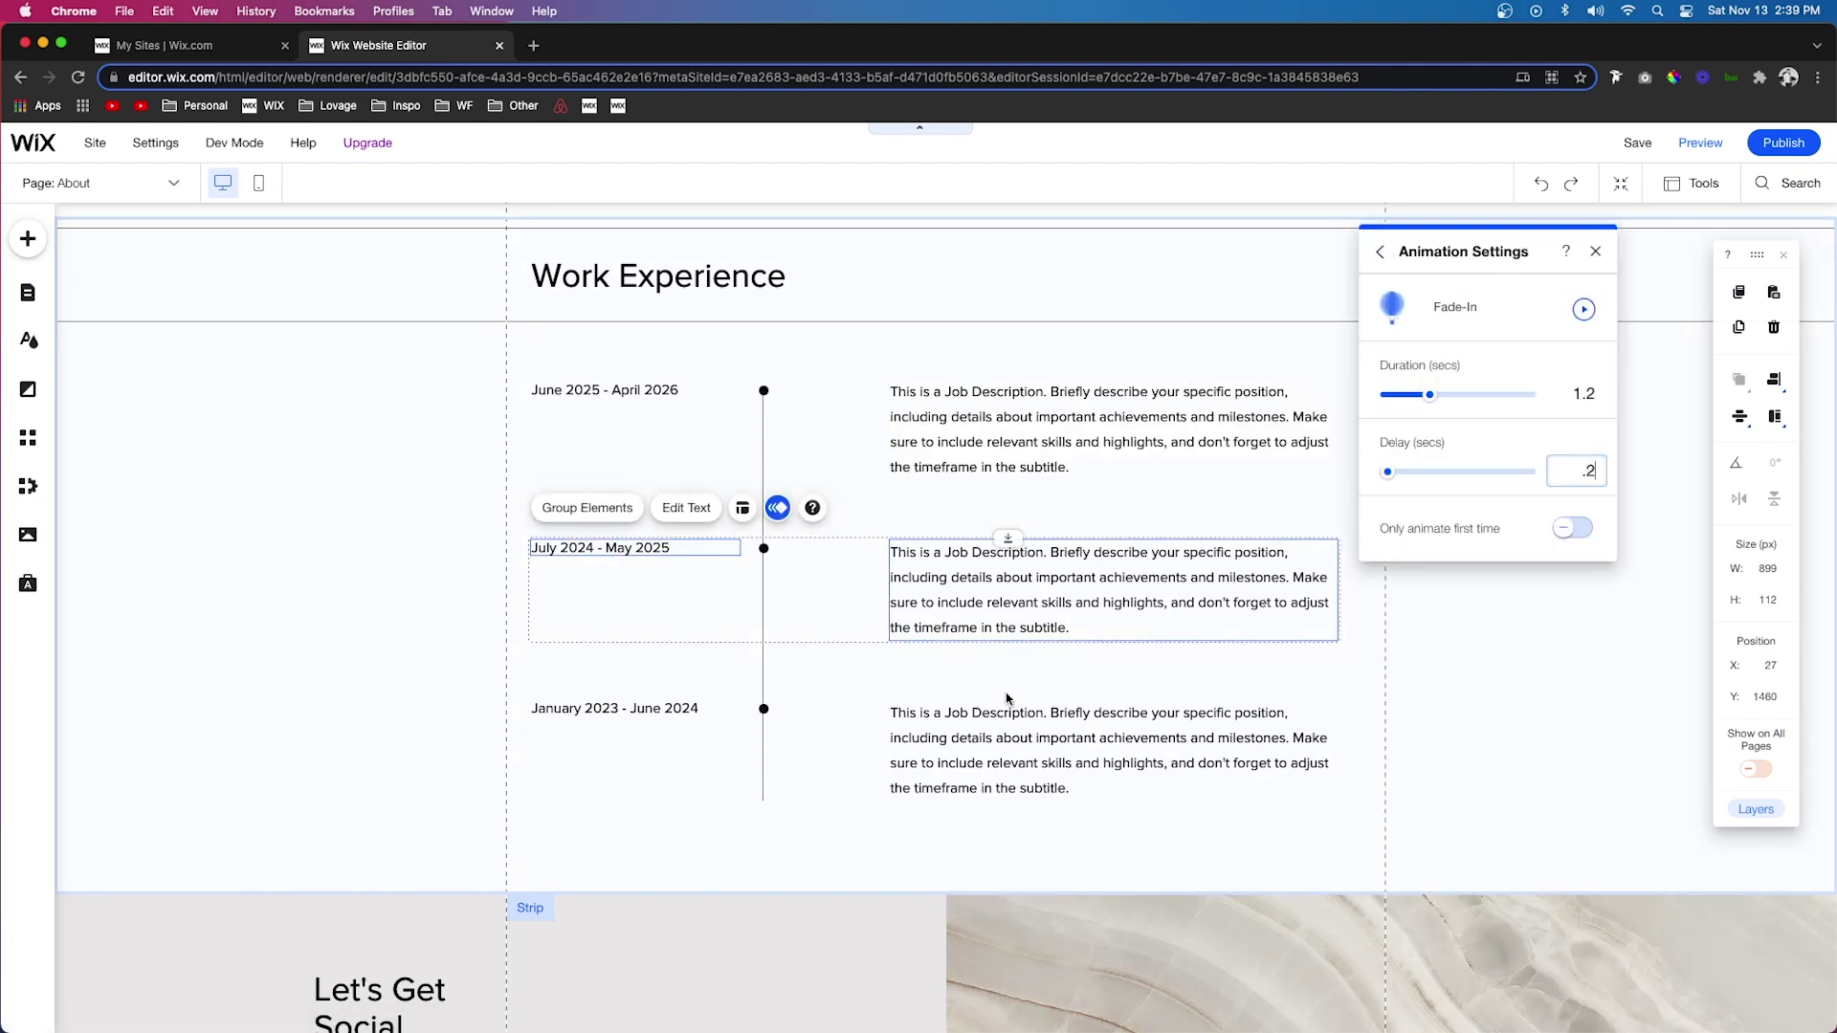
Select the January 2023 date and third description for animation, then preview the page.
click(969, 737)
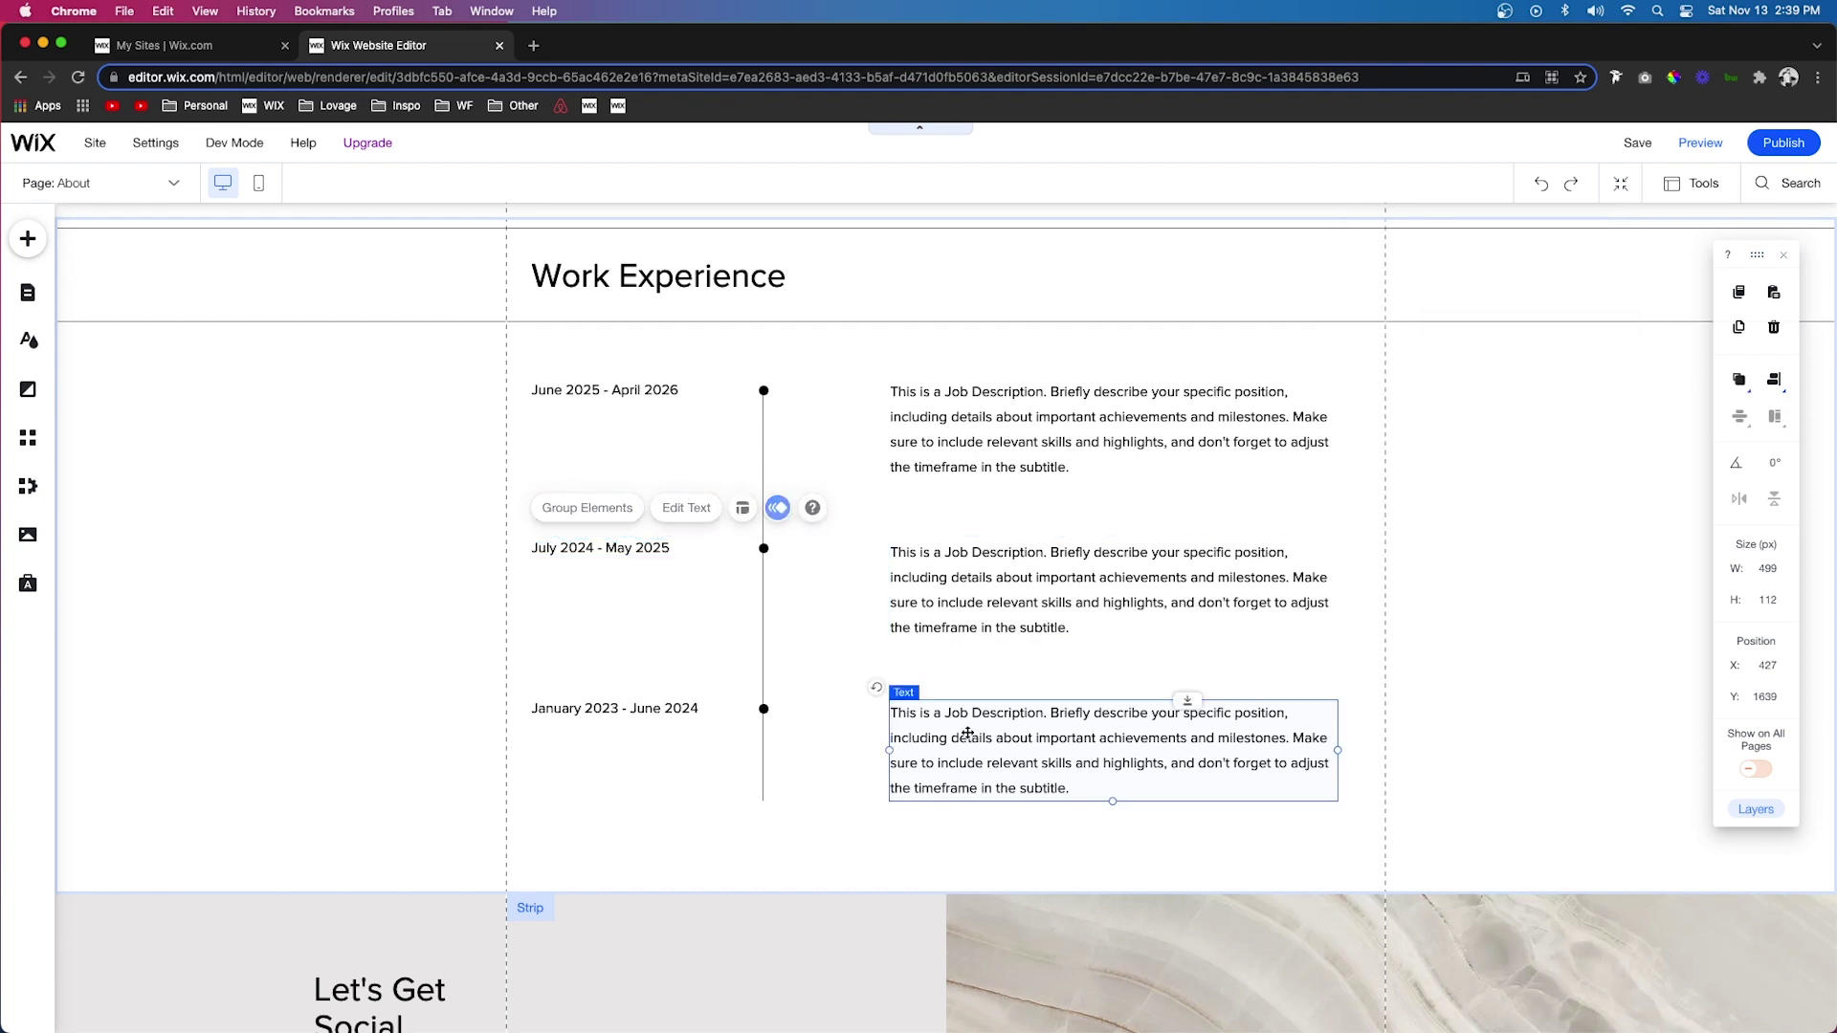
shift+click(649, 710)
click(778, 668)
click(1254, 667)
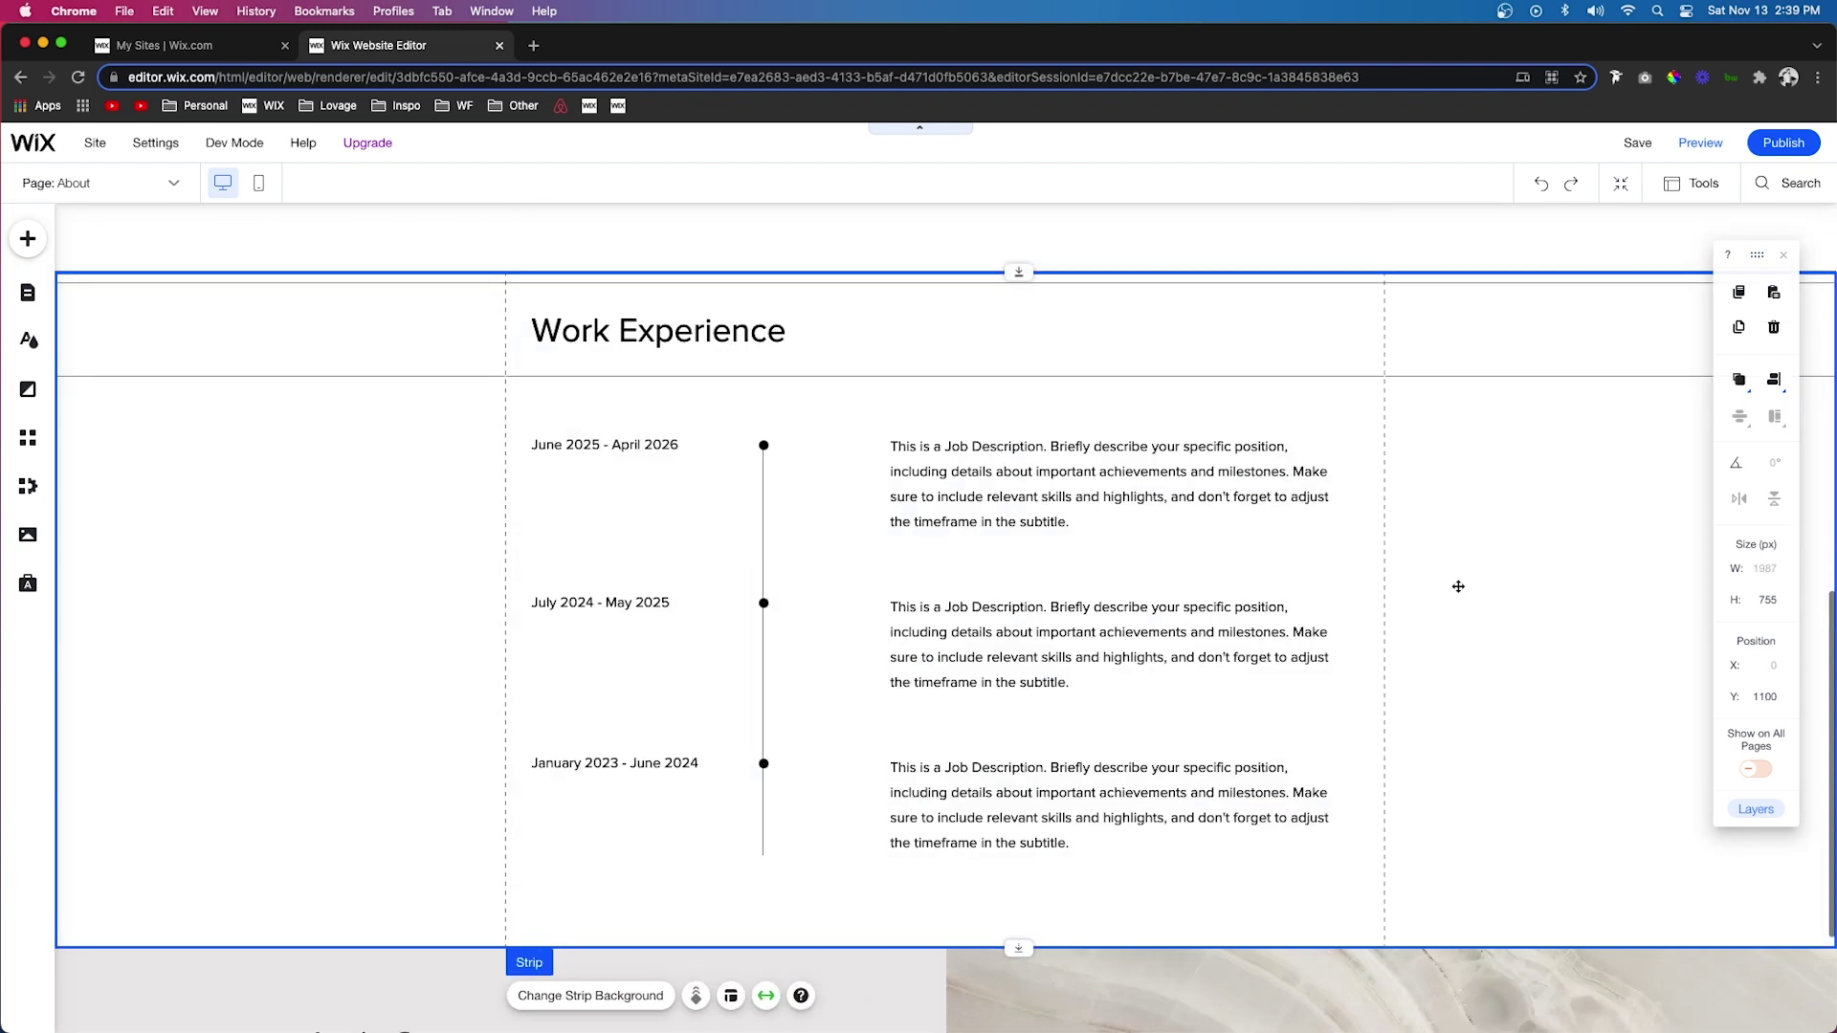
click(1703, 144)
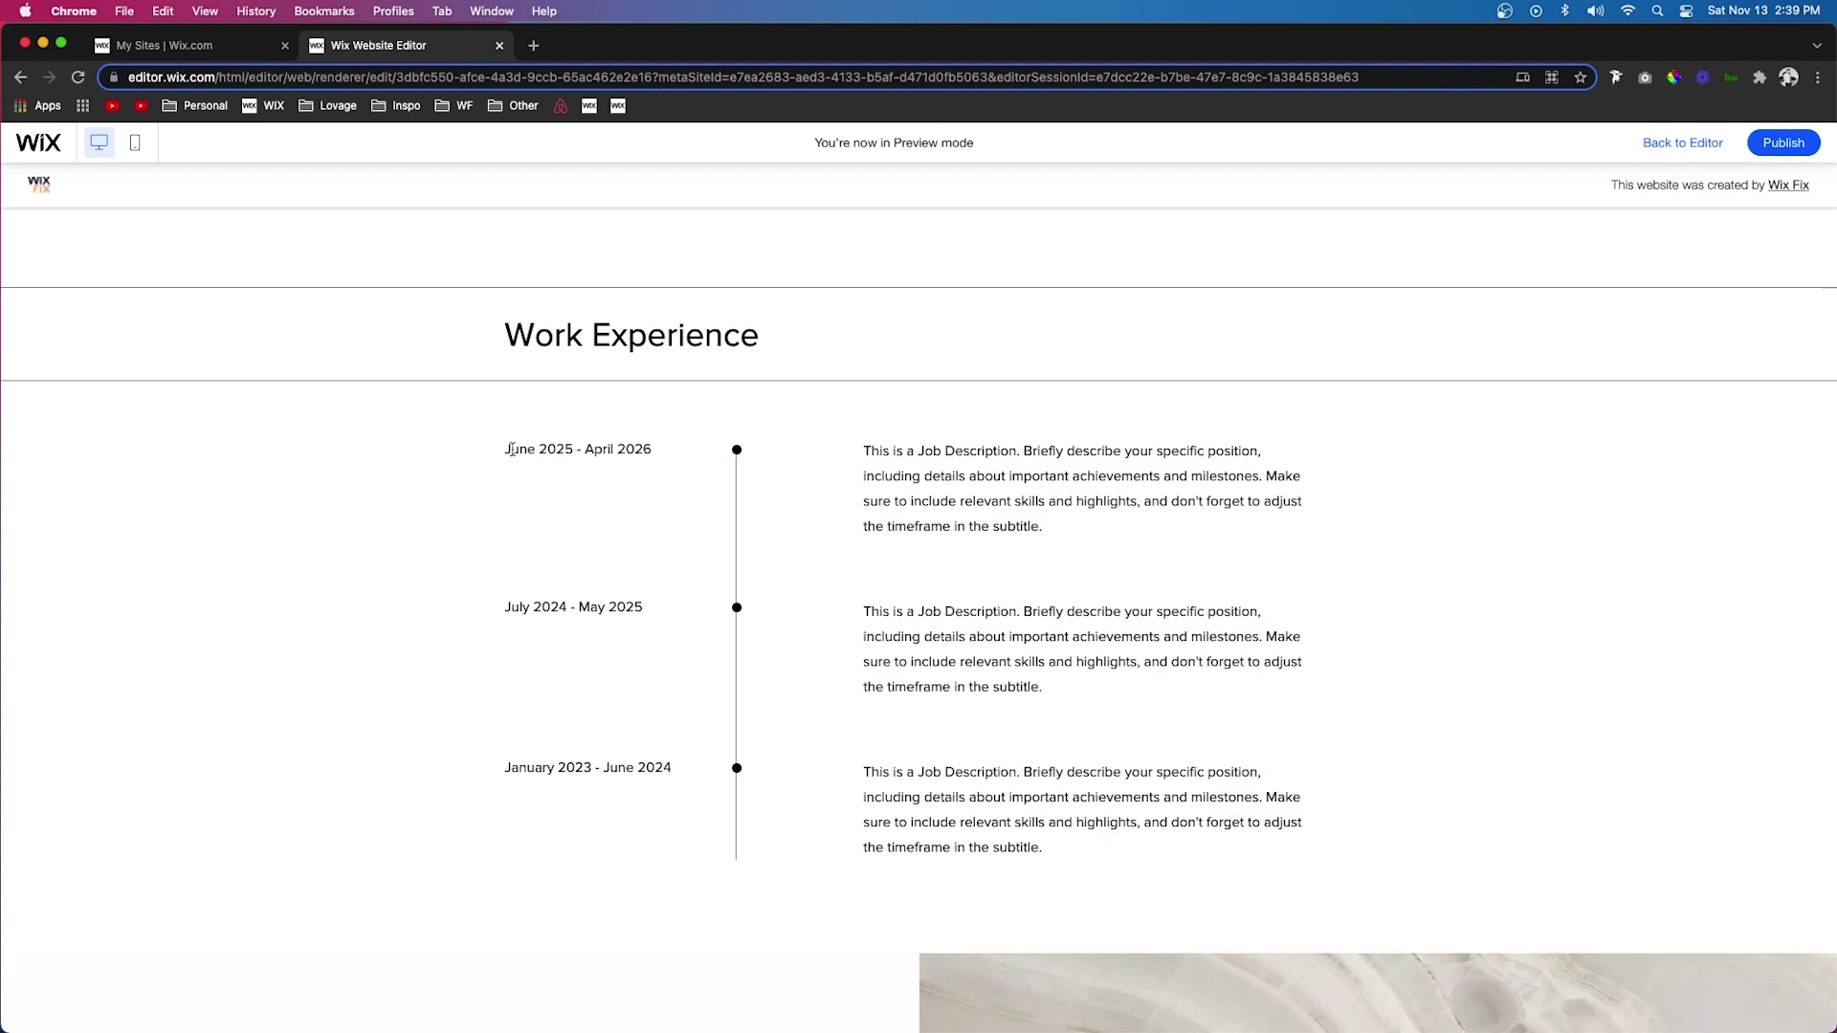
drag(512, 450, 681, 455)
triple_click(809, 469)
click(729, 456)
click(1698, 144)
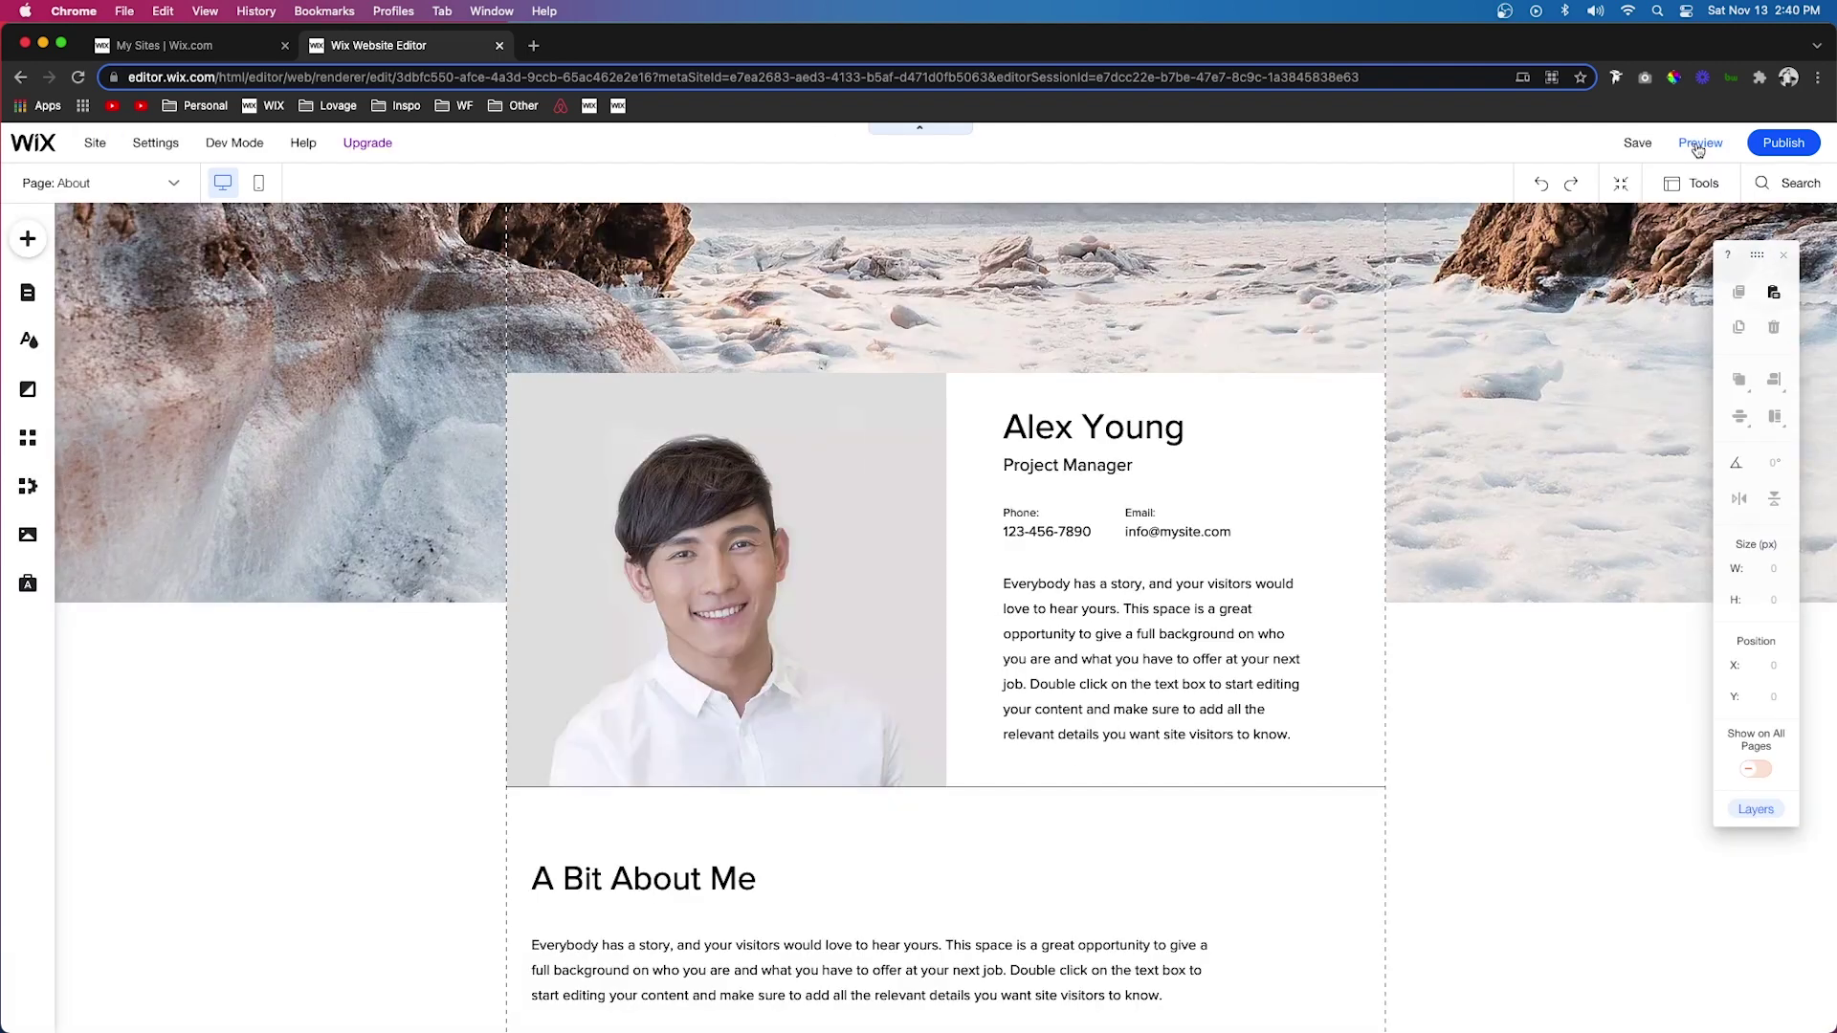
click(1696, 147)
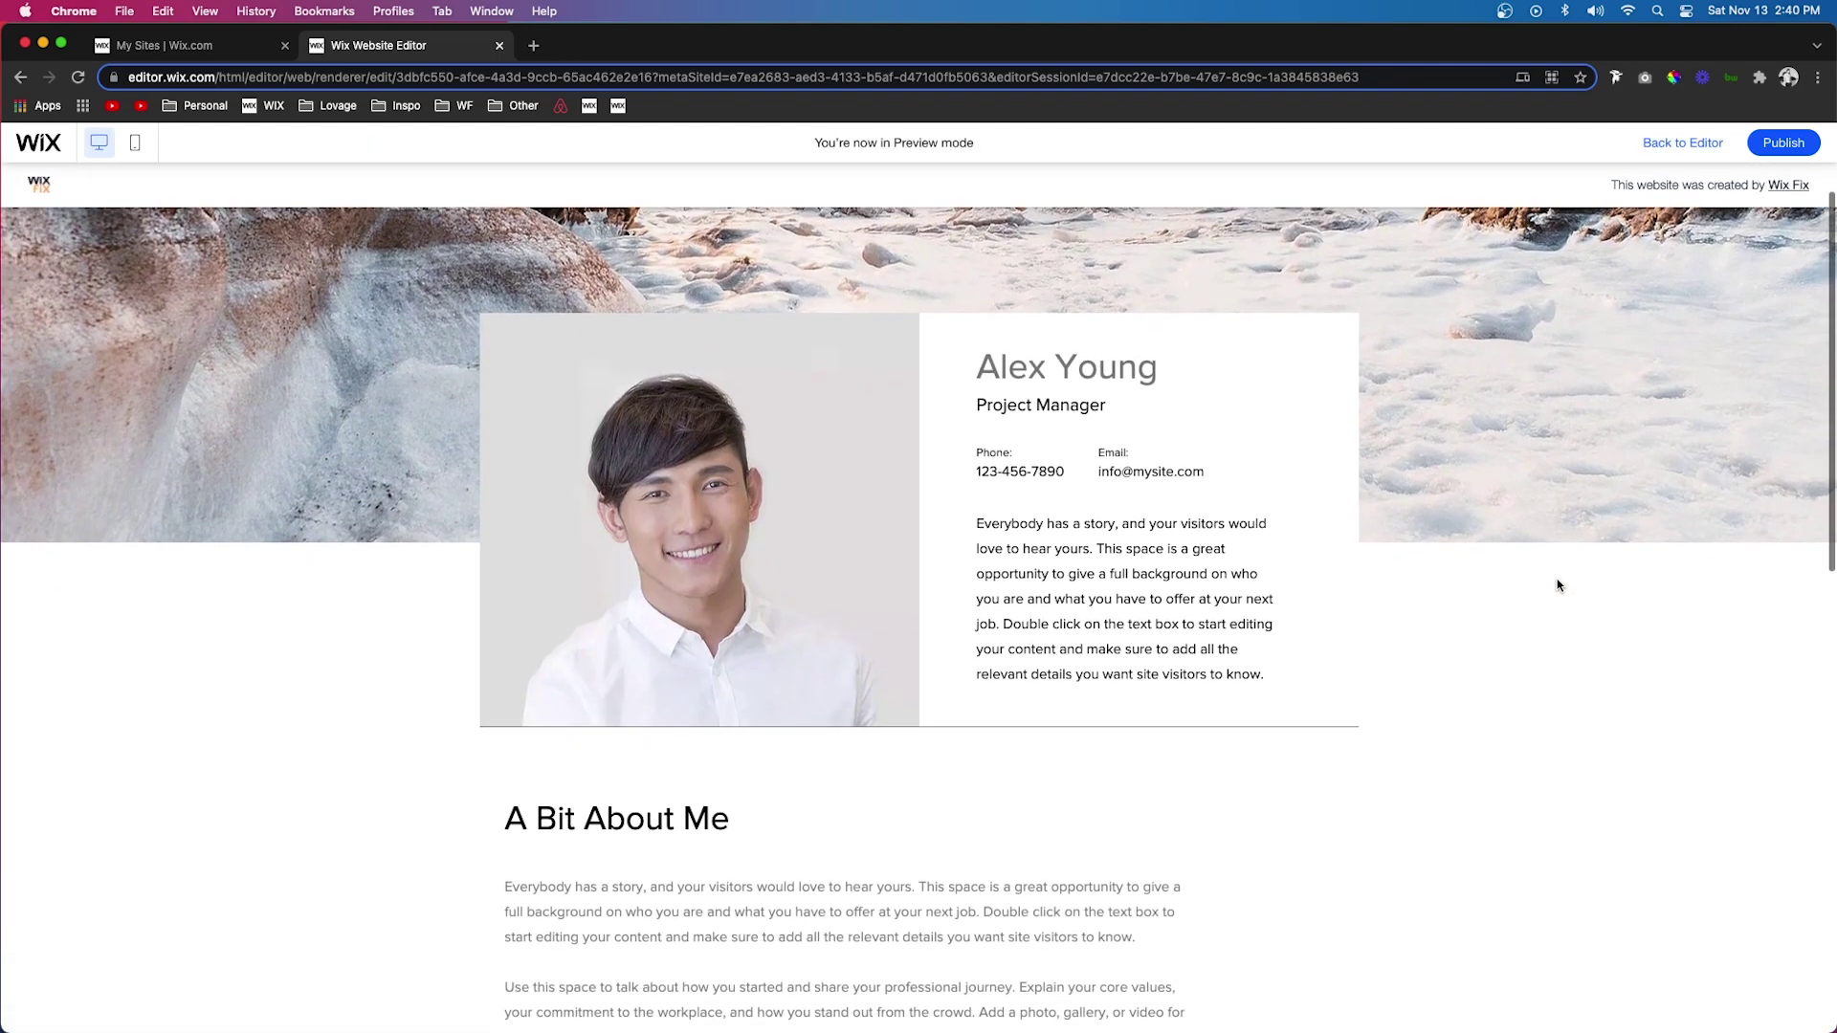
scroll(1558, 585, down, 1)
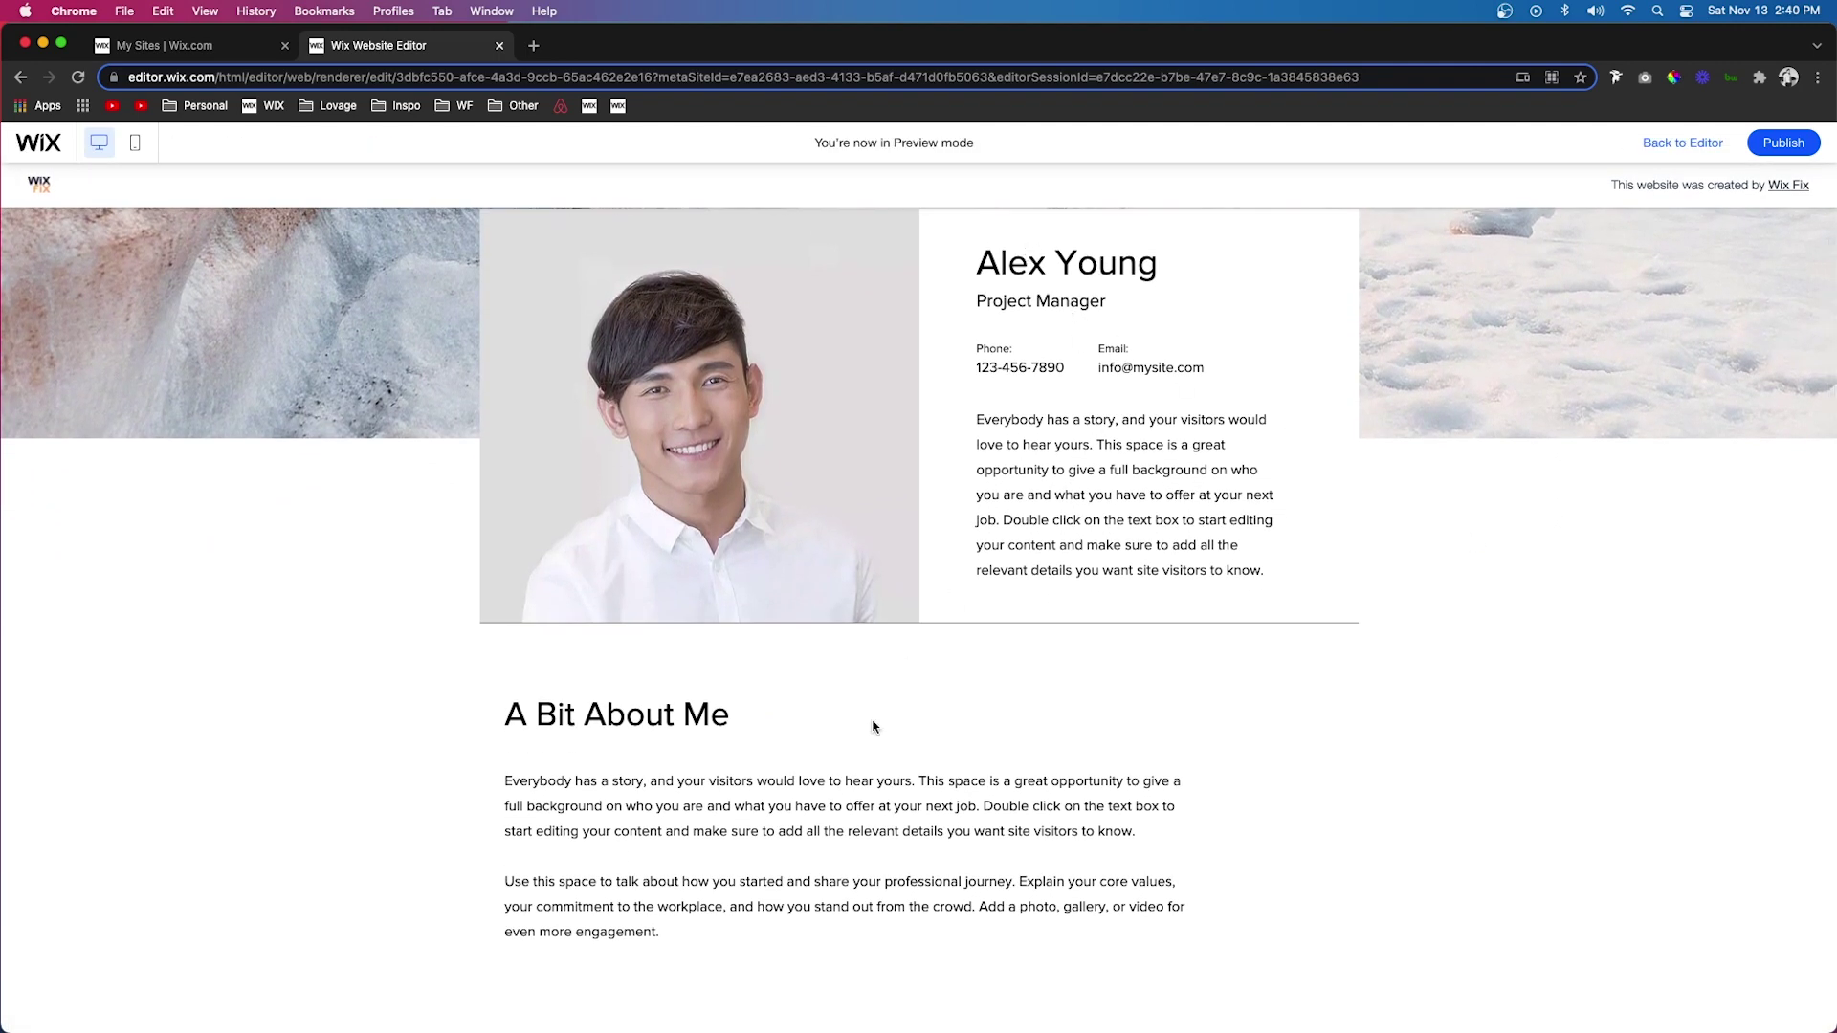
drag(649, 794, 810, 857)
click(792, 867)
scroll(792, 867, down, 6)
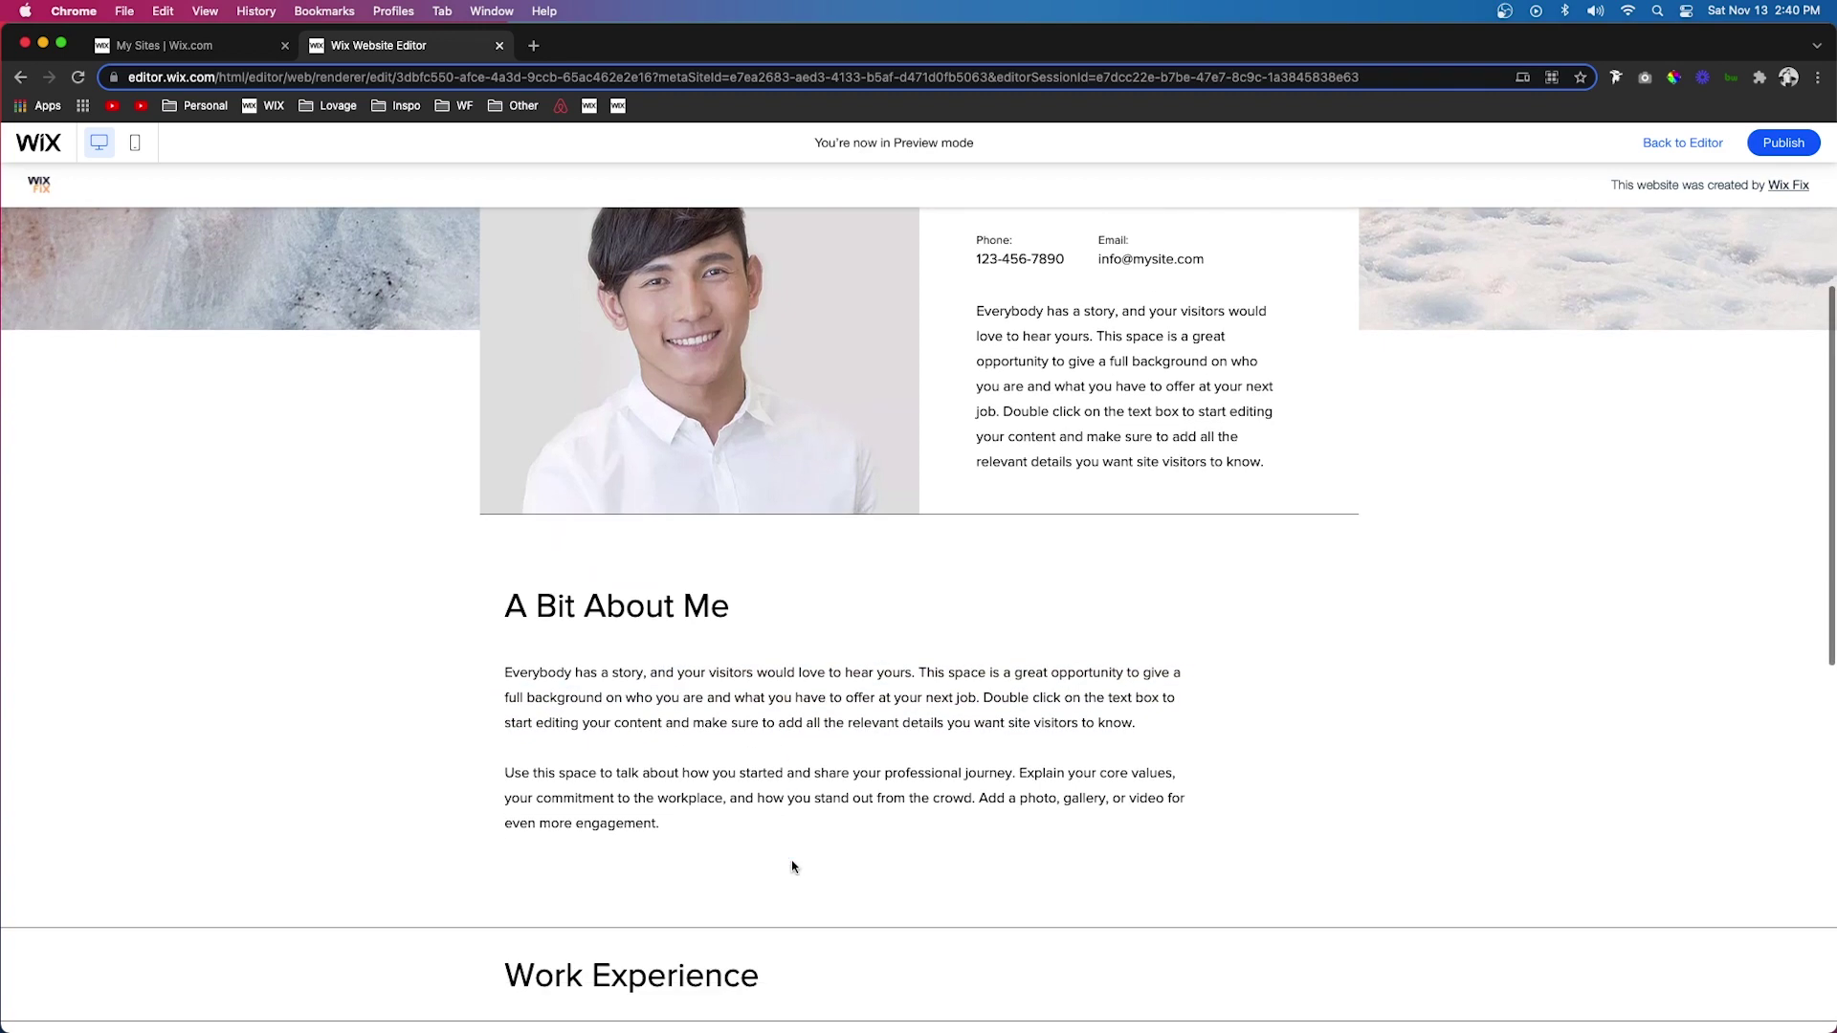
scroll(793, 867, down, 2)
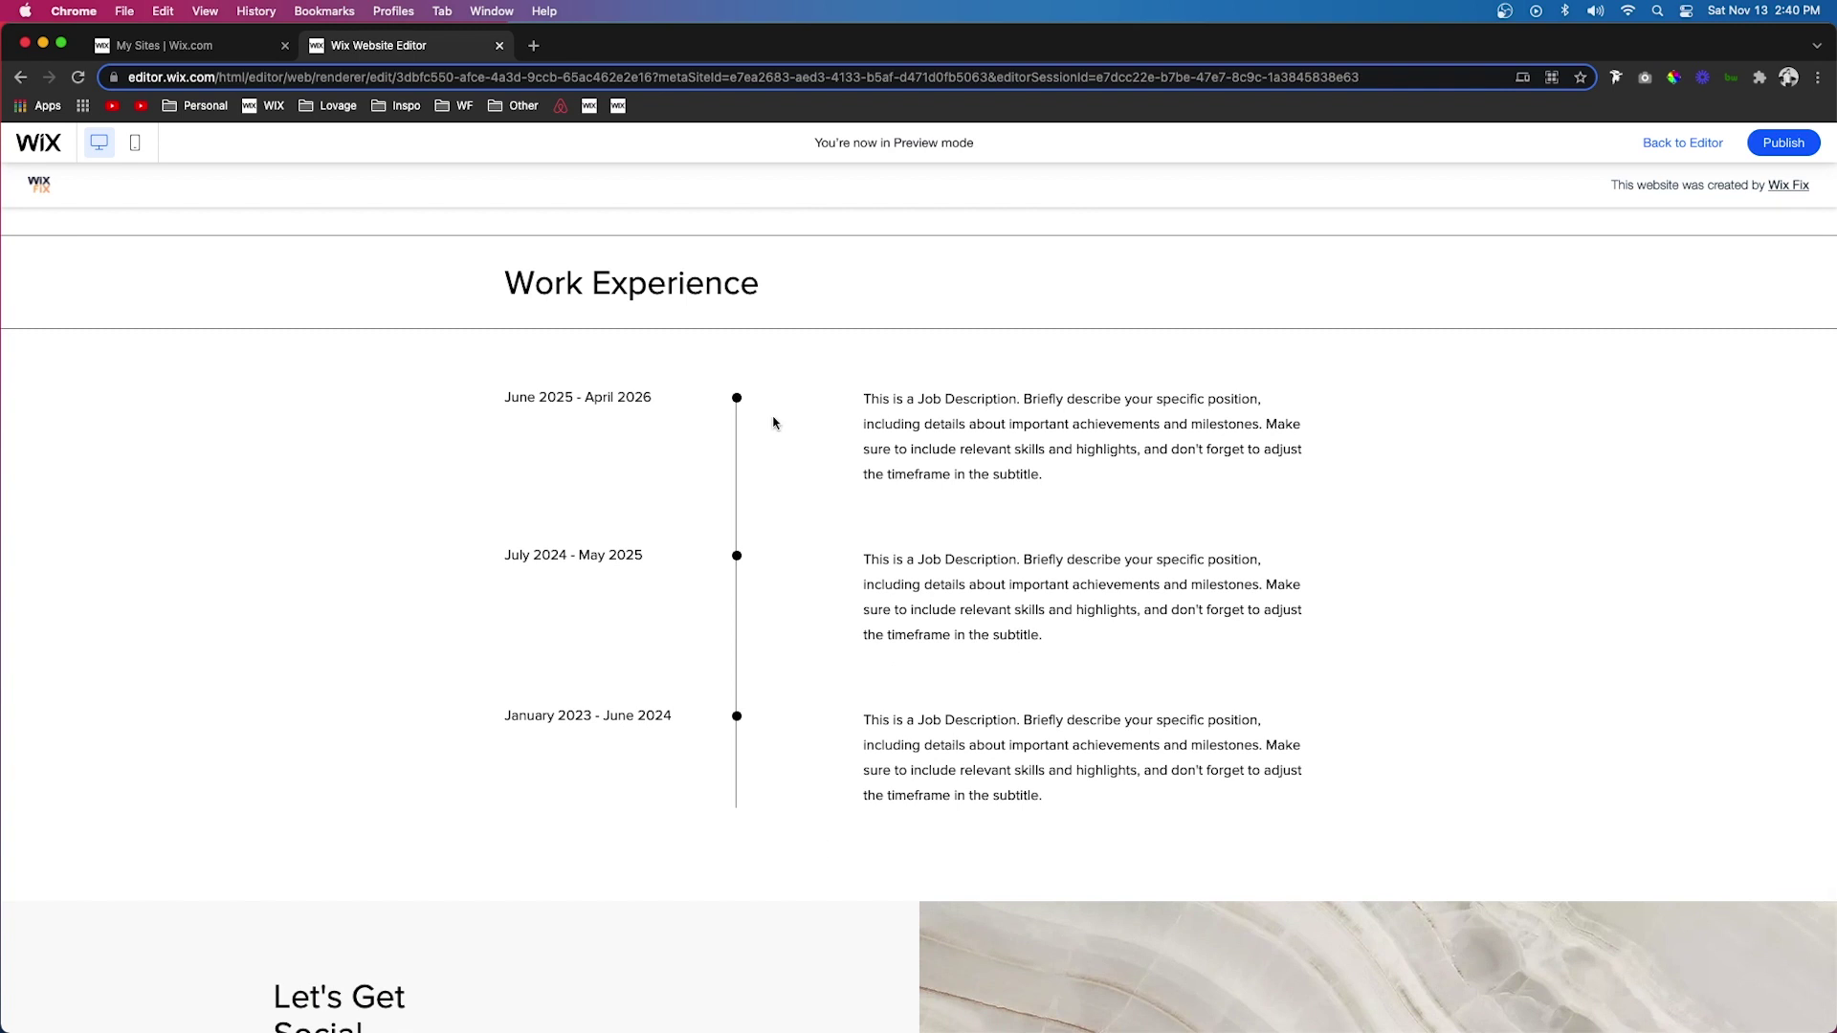
Return from the preview to the editor and switch to the Graphics page.
click(1686, 143)
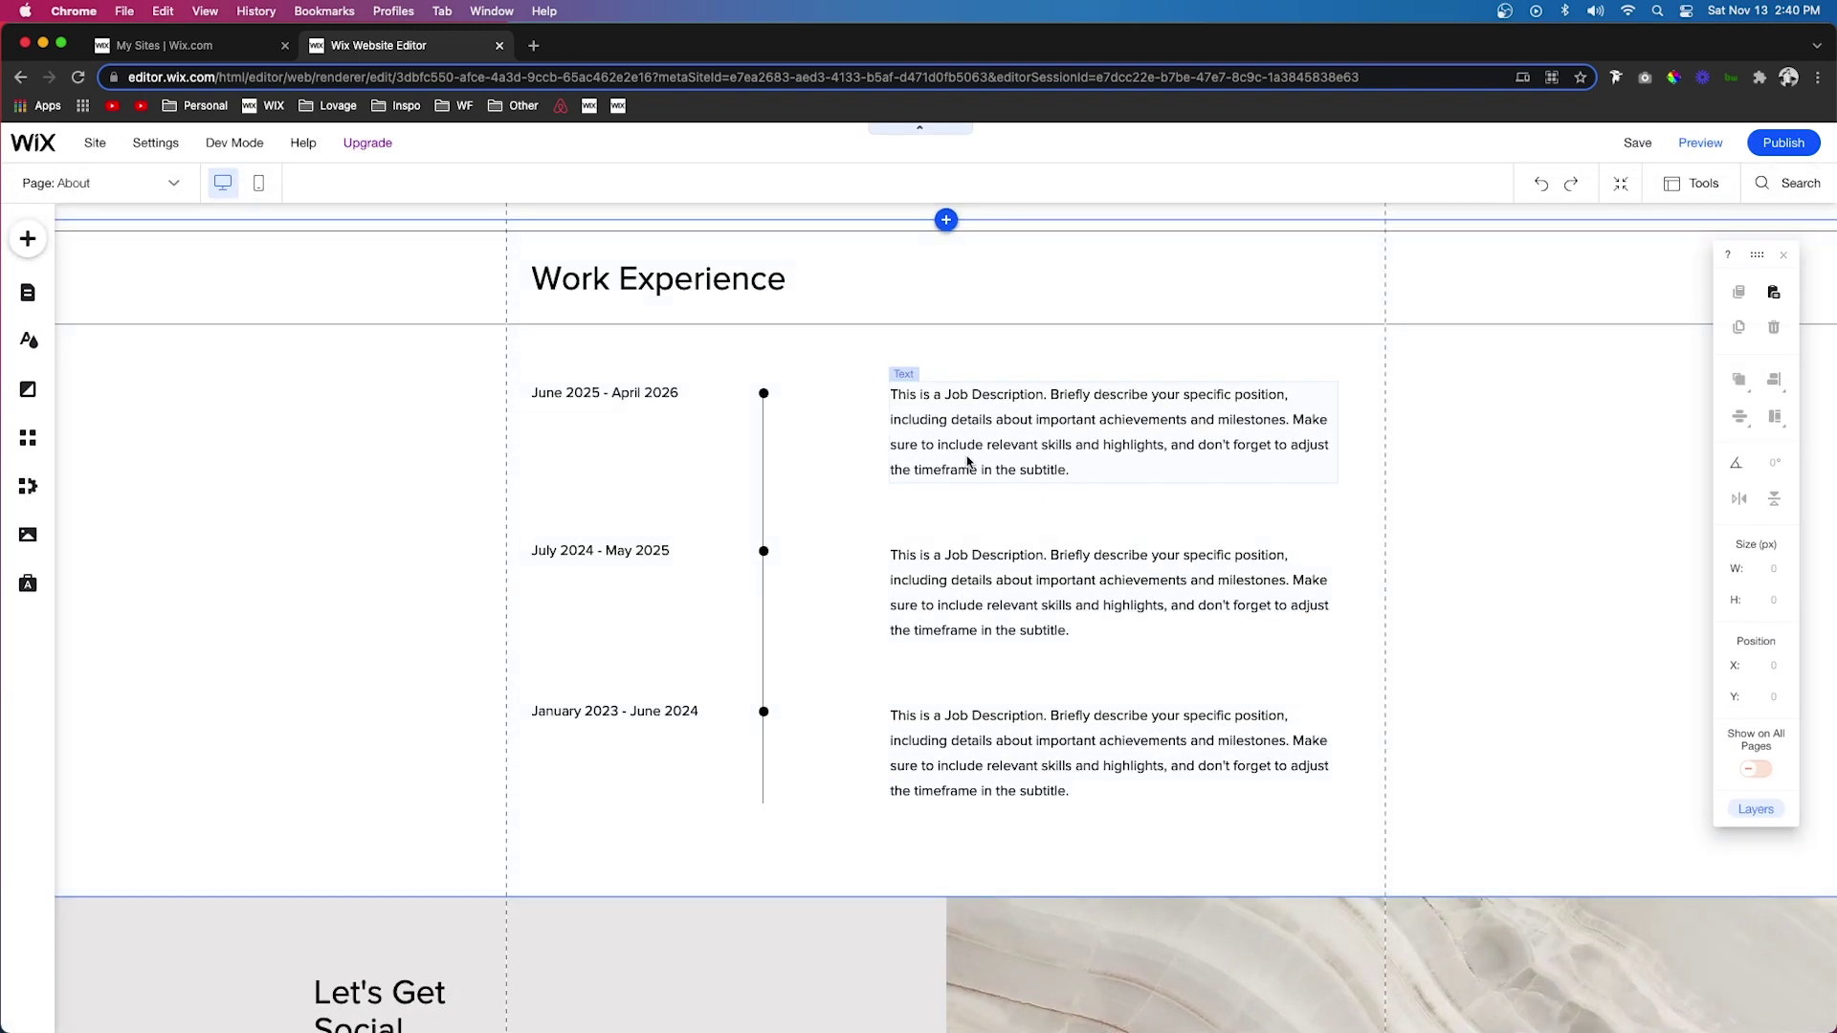
click(972, 459)
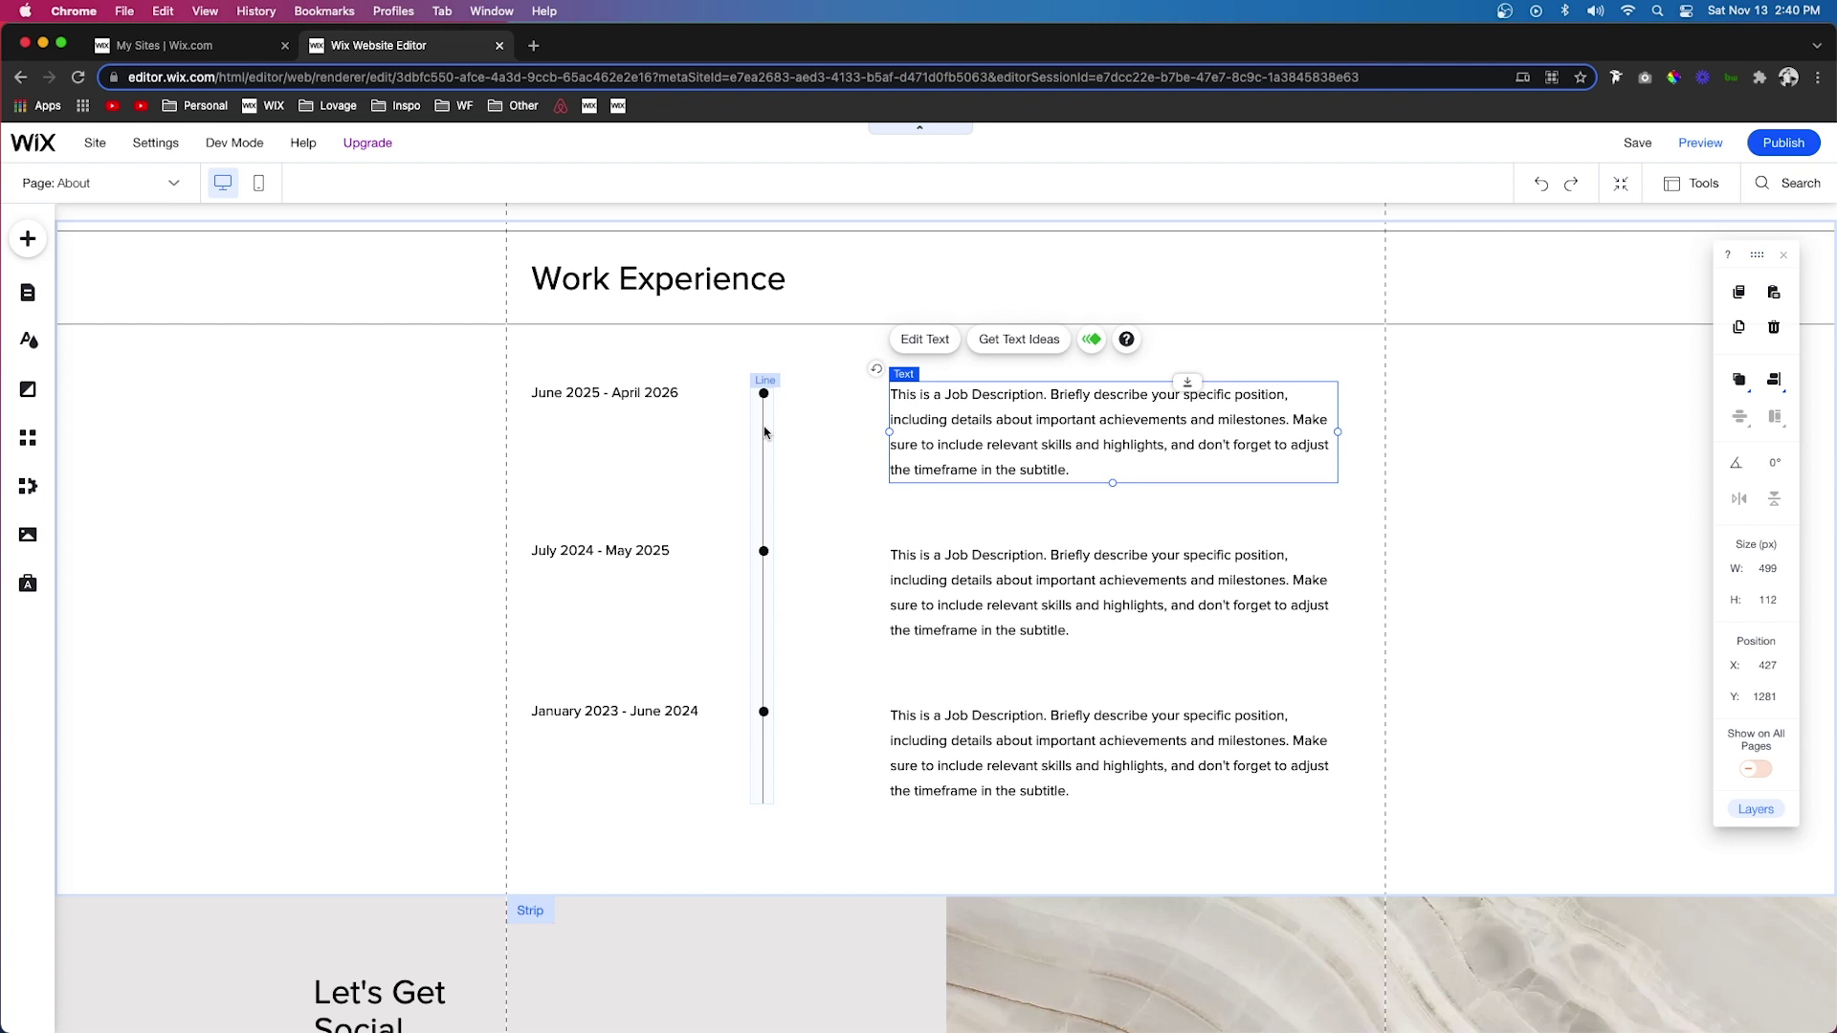
click(138, 193)
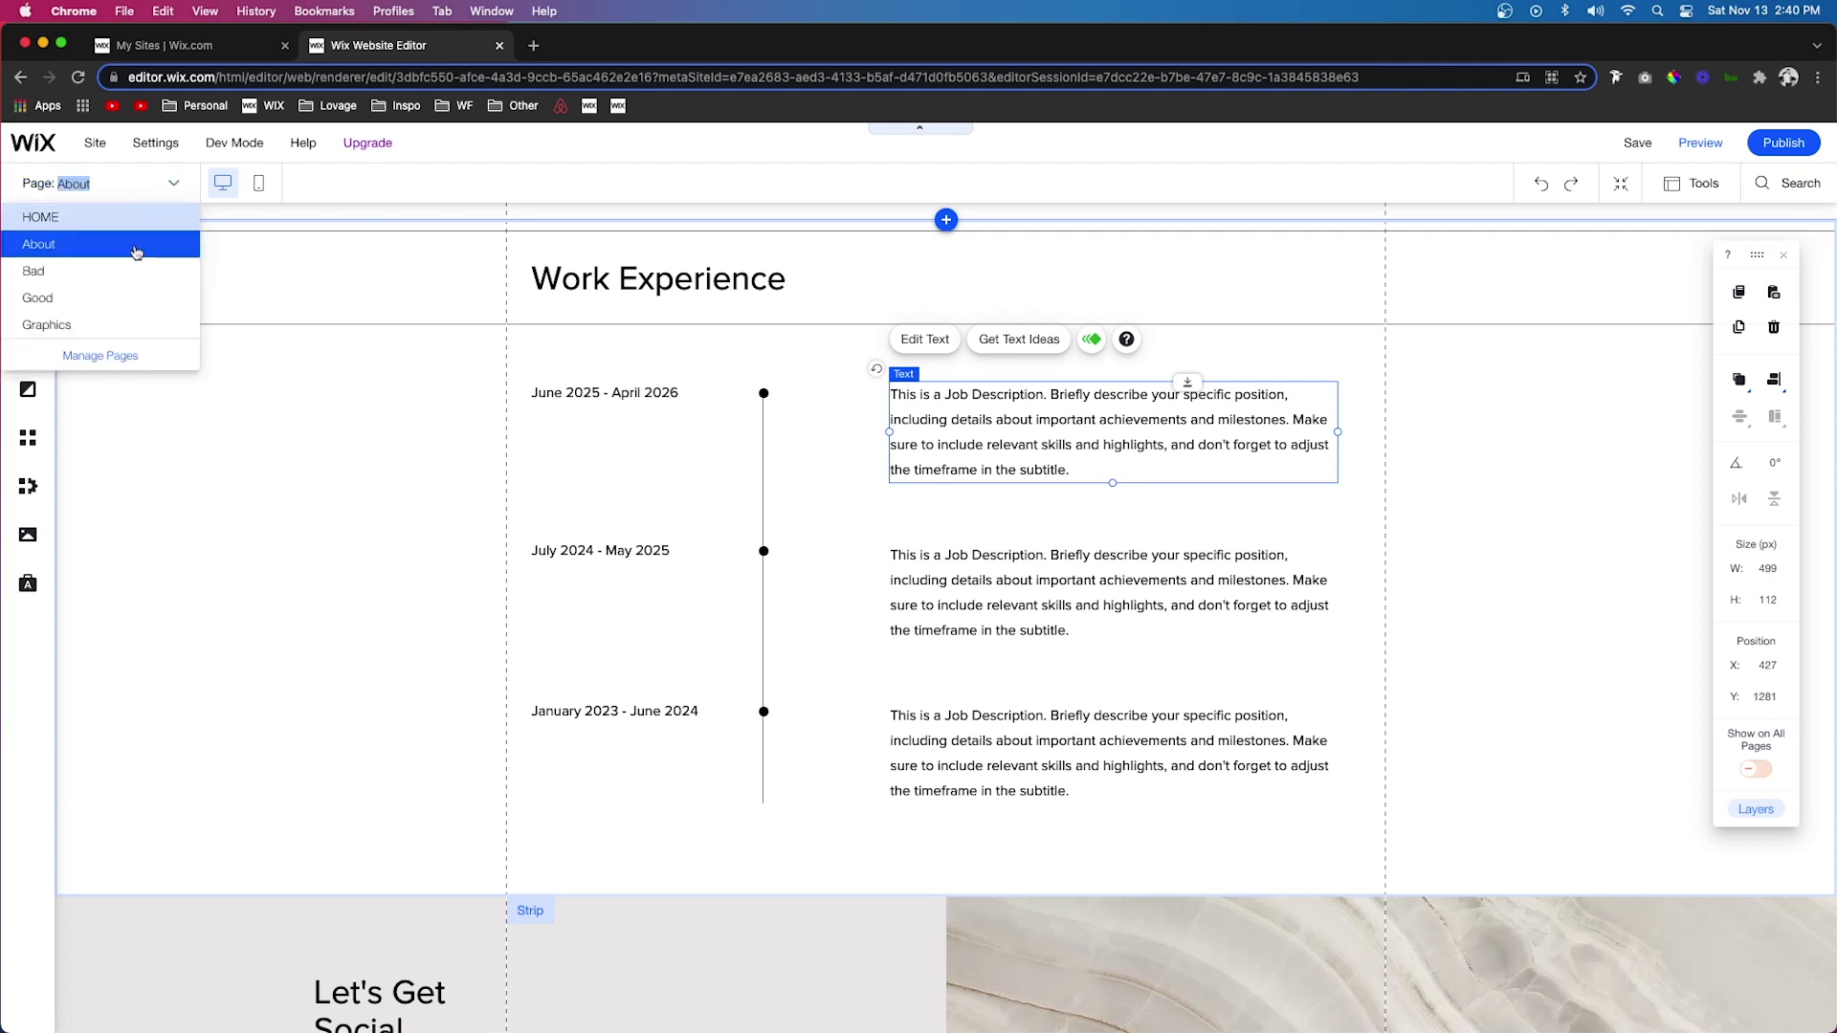
click(90, 323)
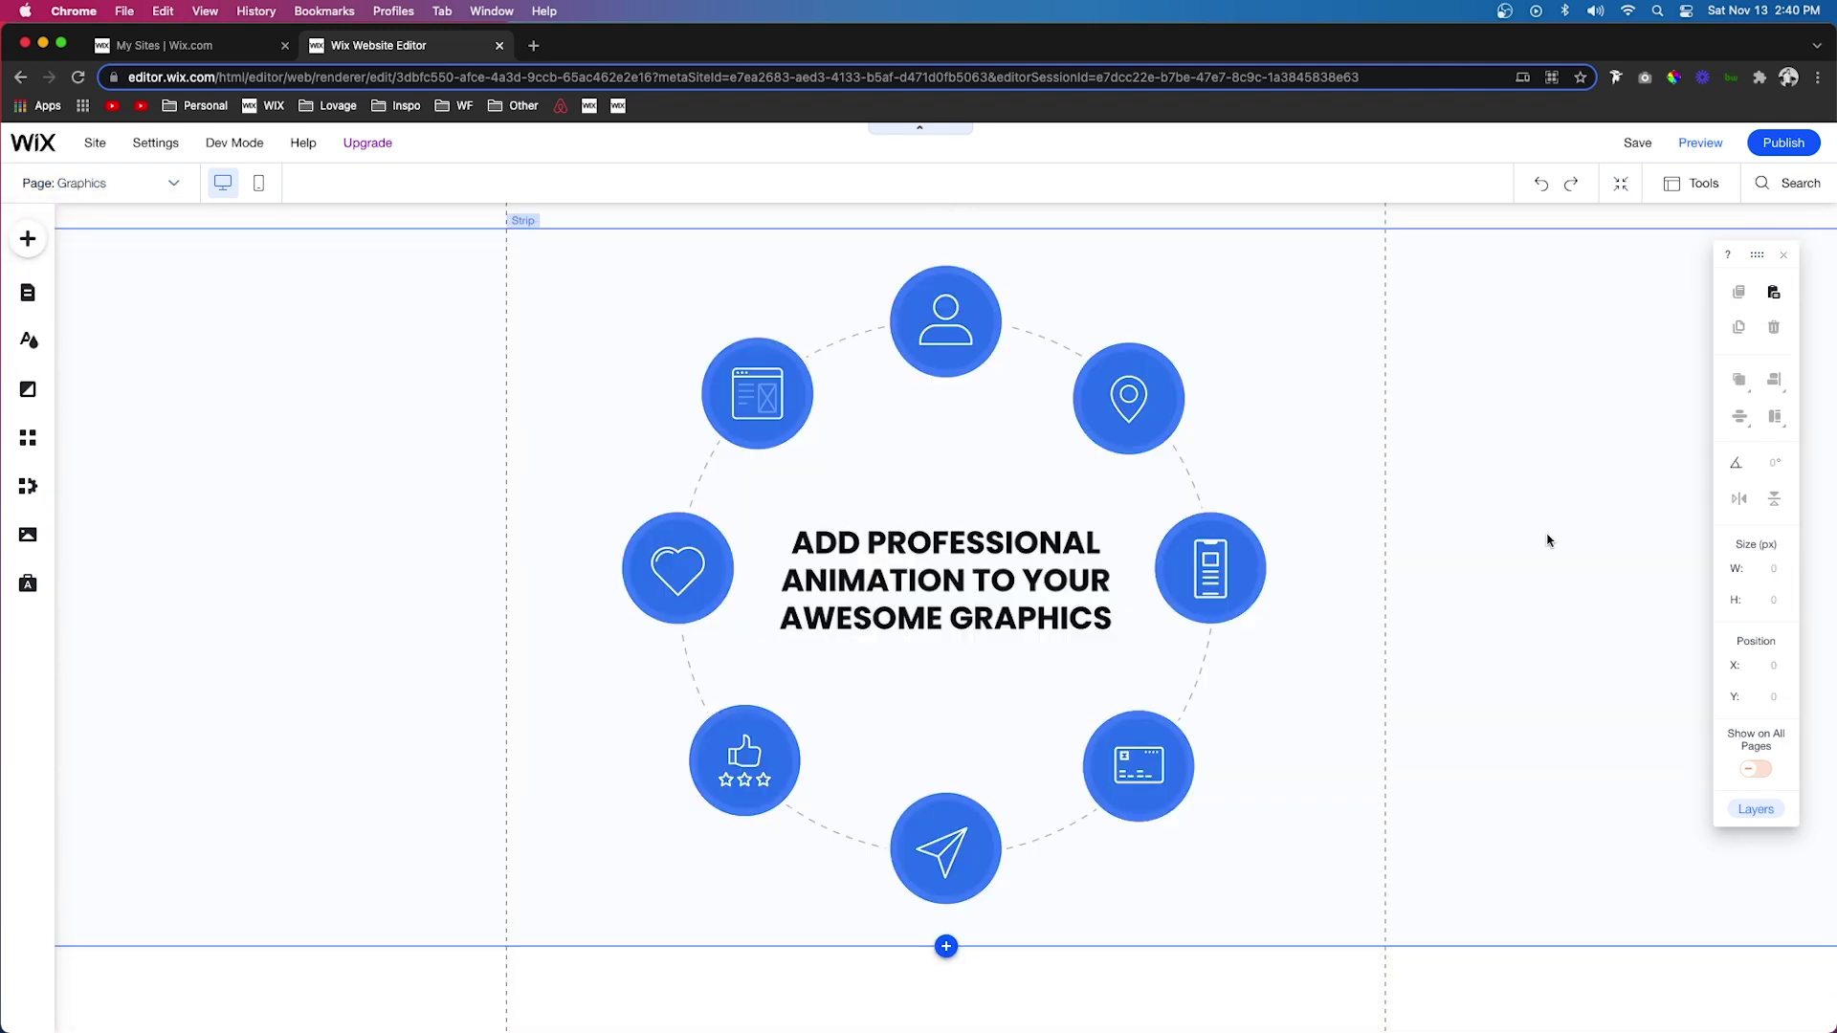
Give the circular icon infographic image a Fade-In entrance animation.
click(1549, 541)
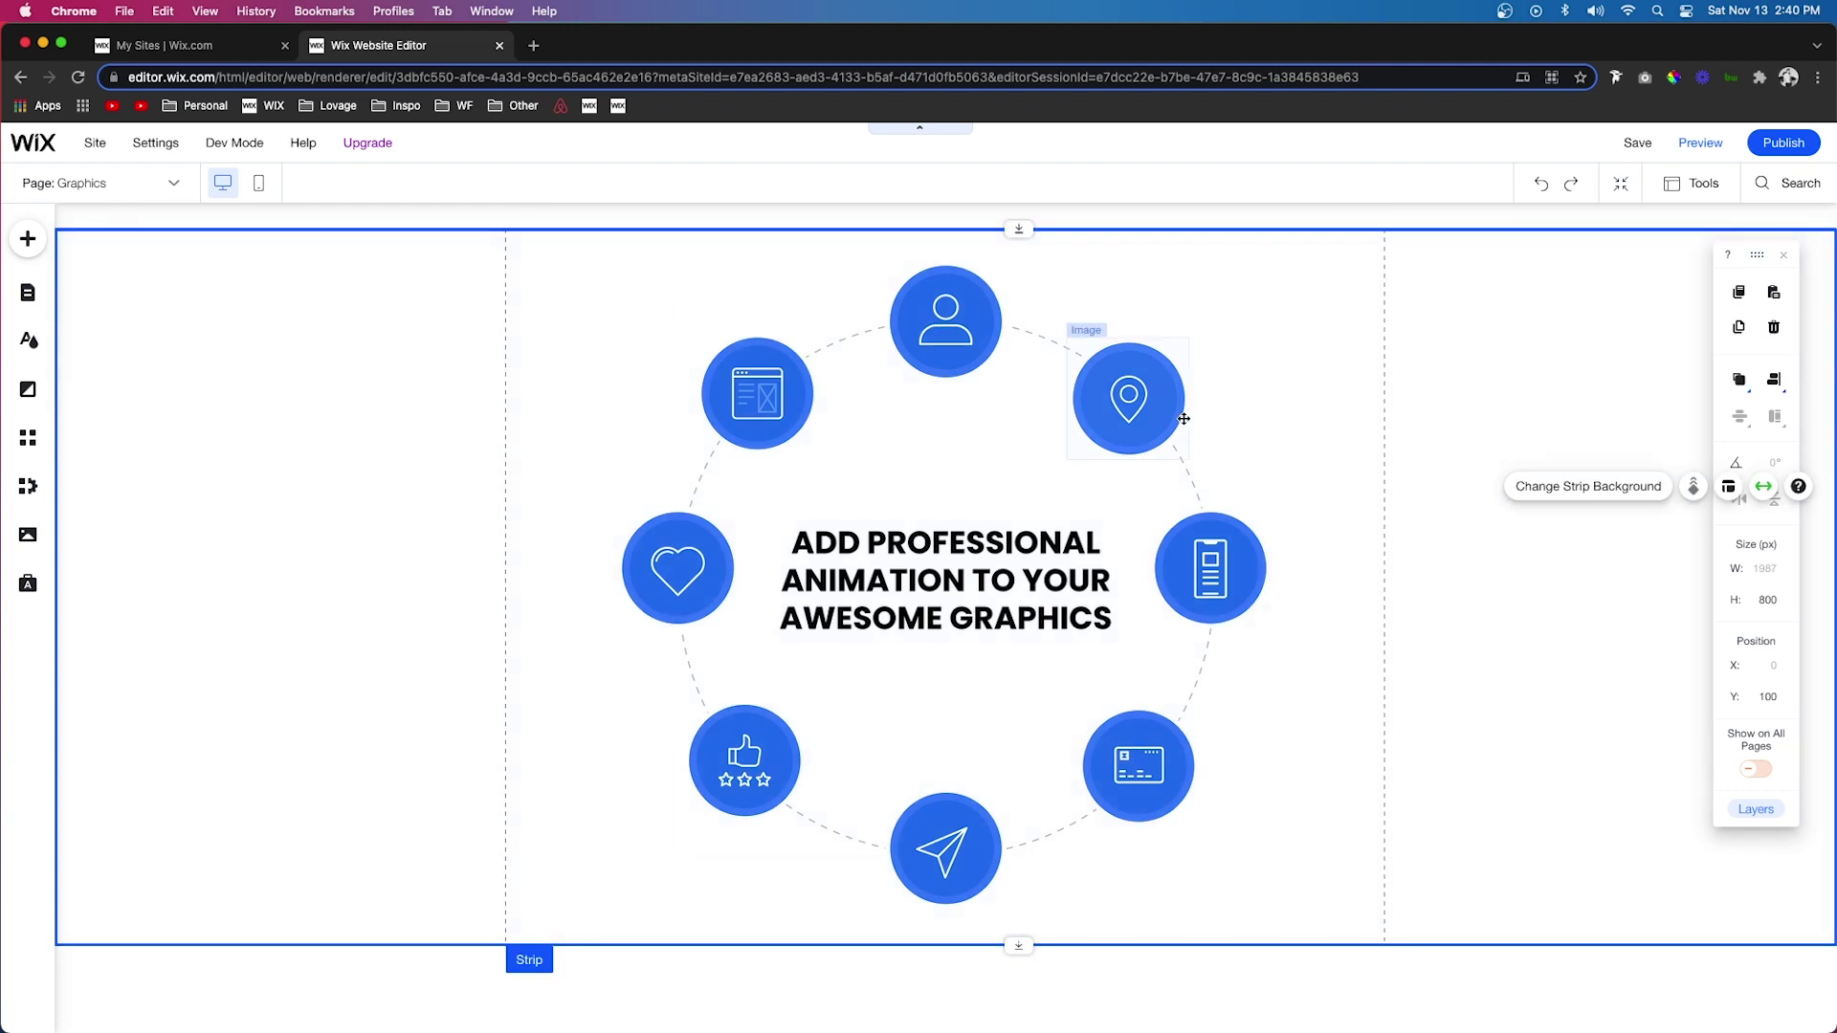
click(1163, 483)
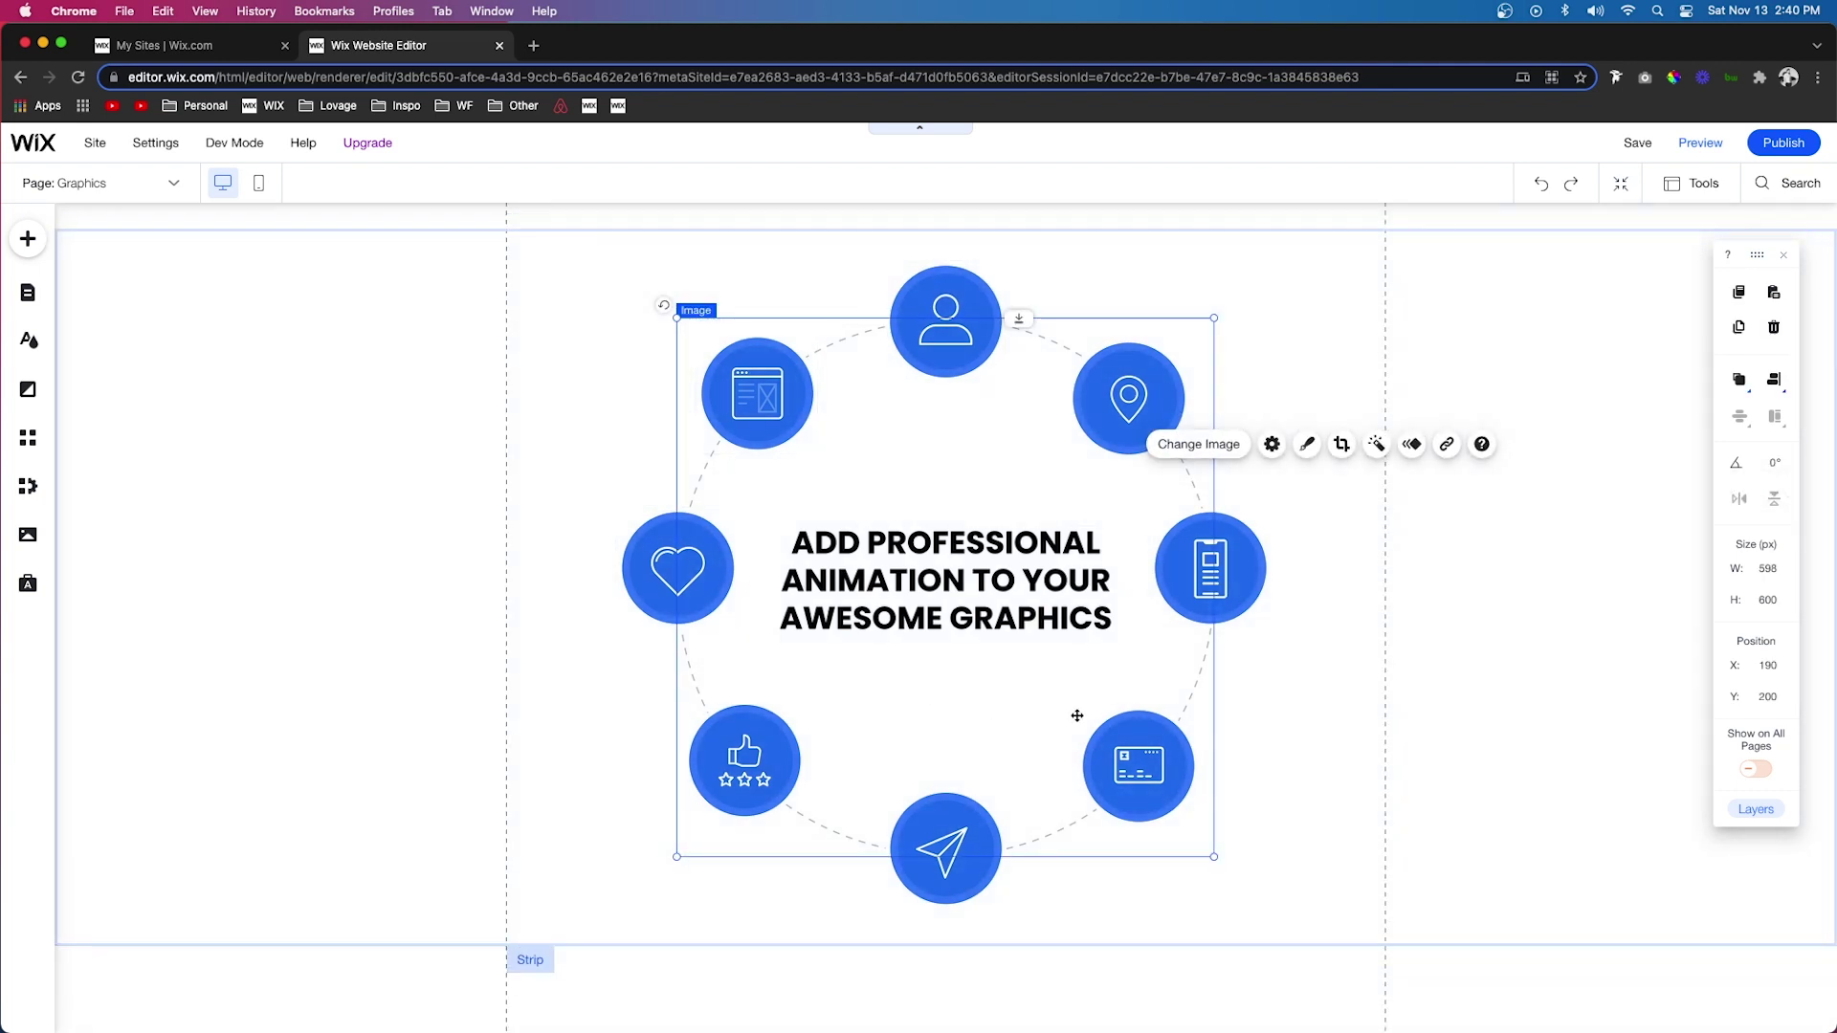
click(1414, 446)
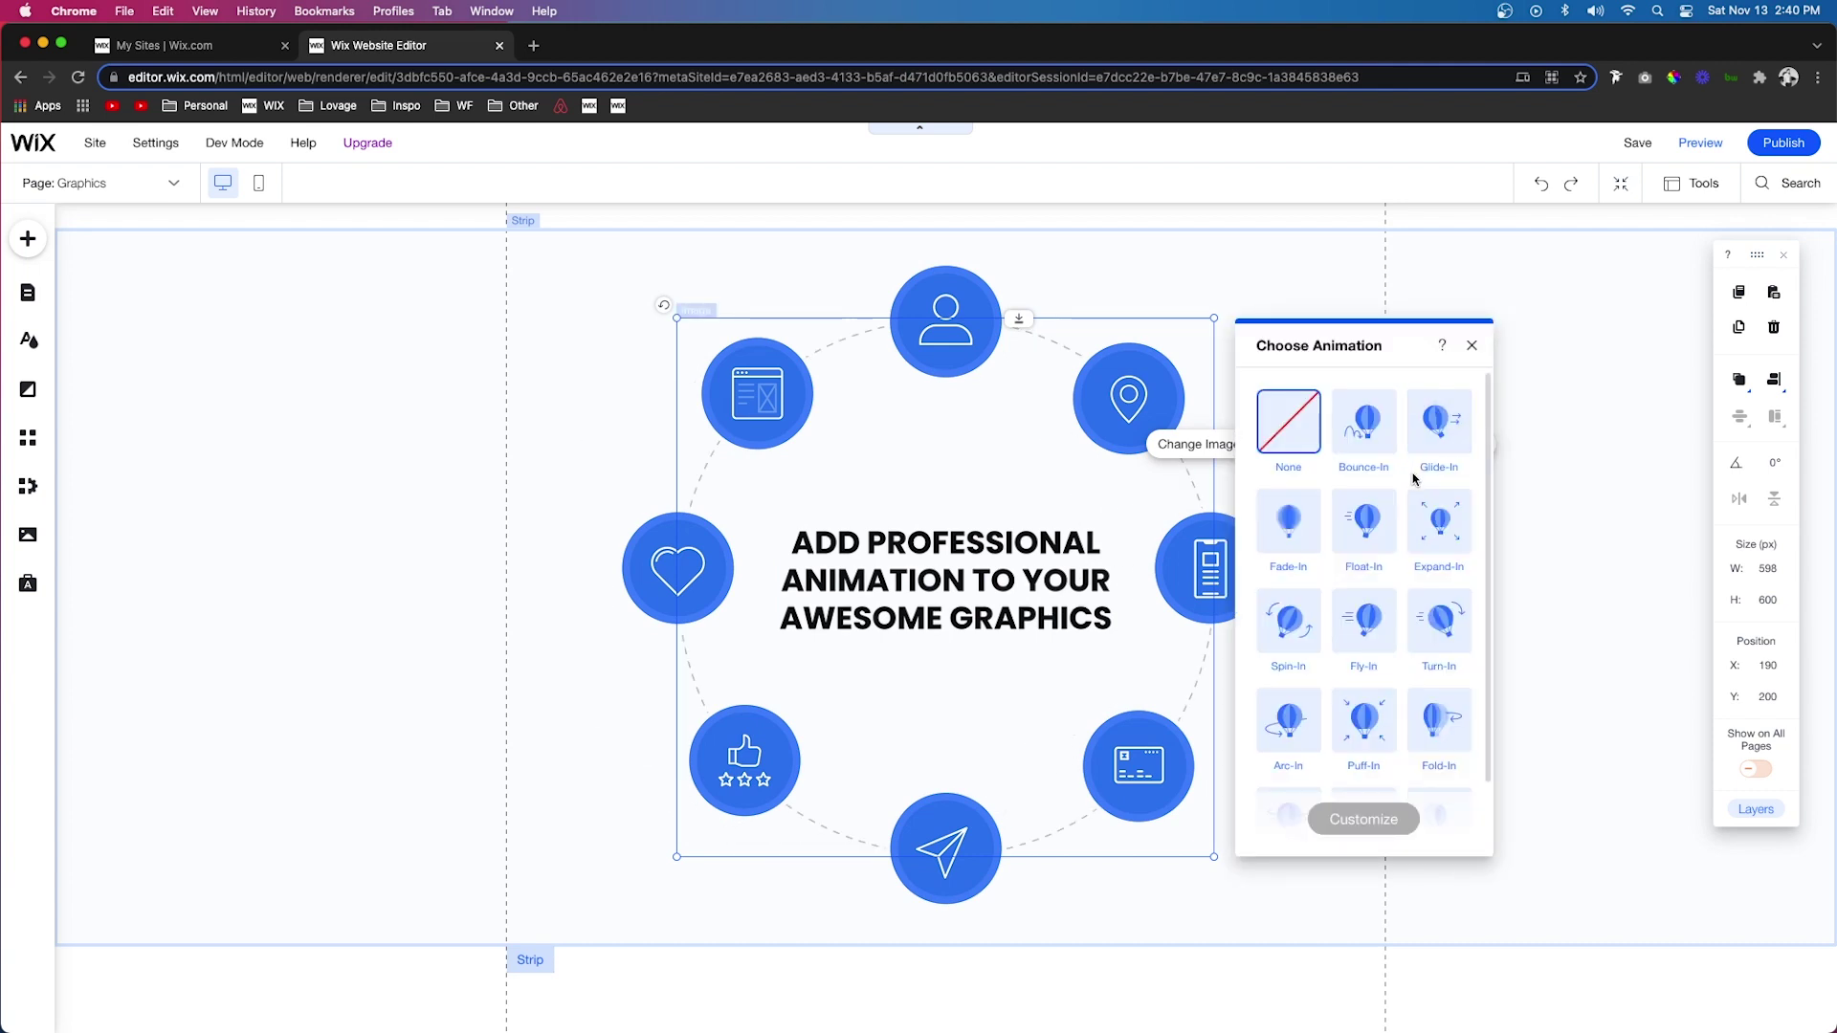
click(1286, 543)
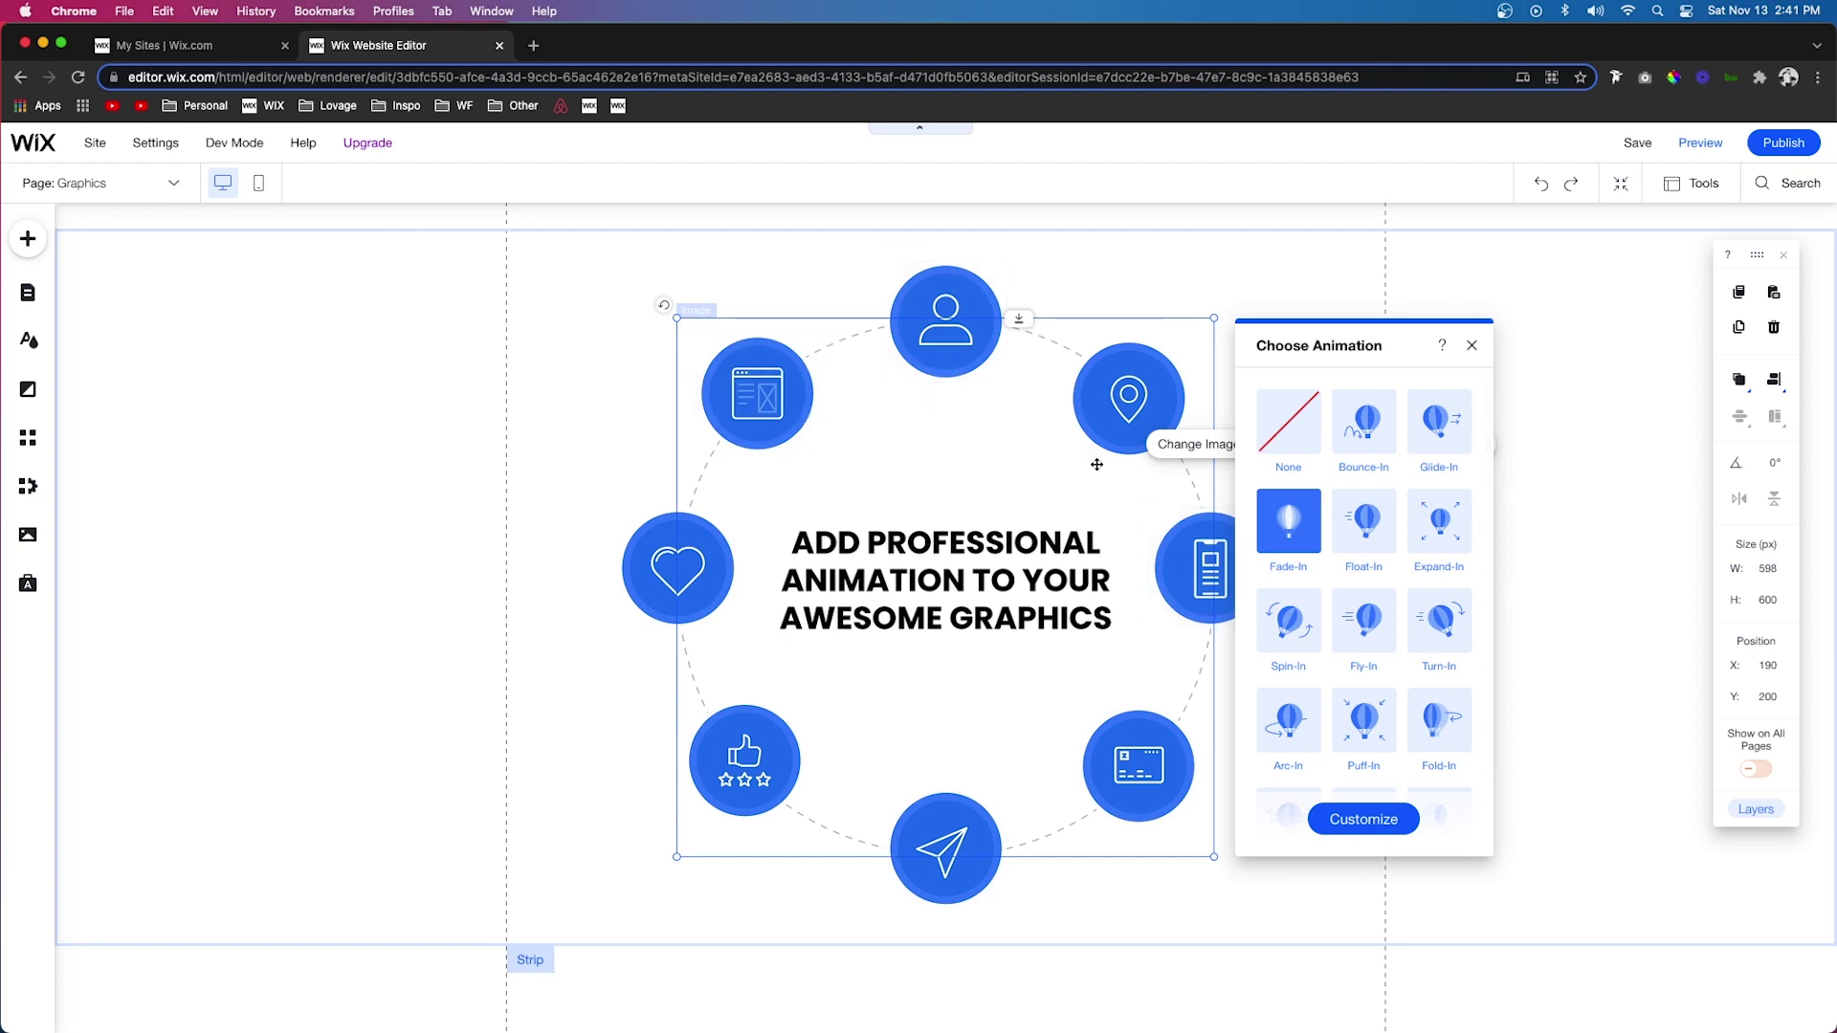
Apply a Fade-In entrance to the central headline.
click(976, 350)
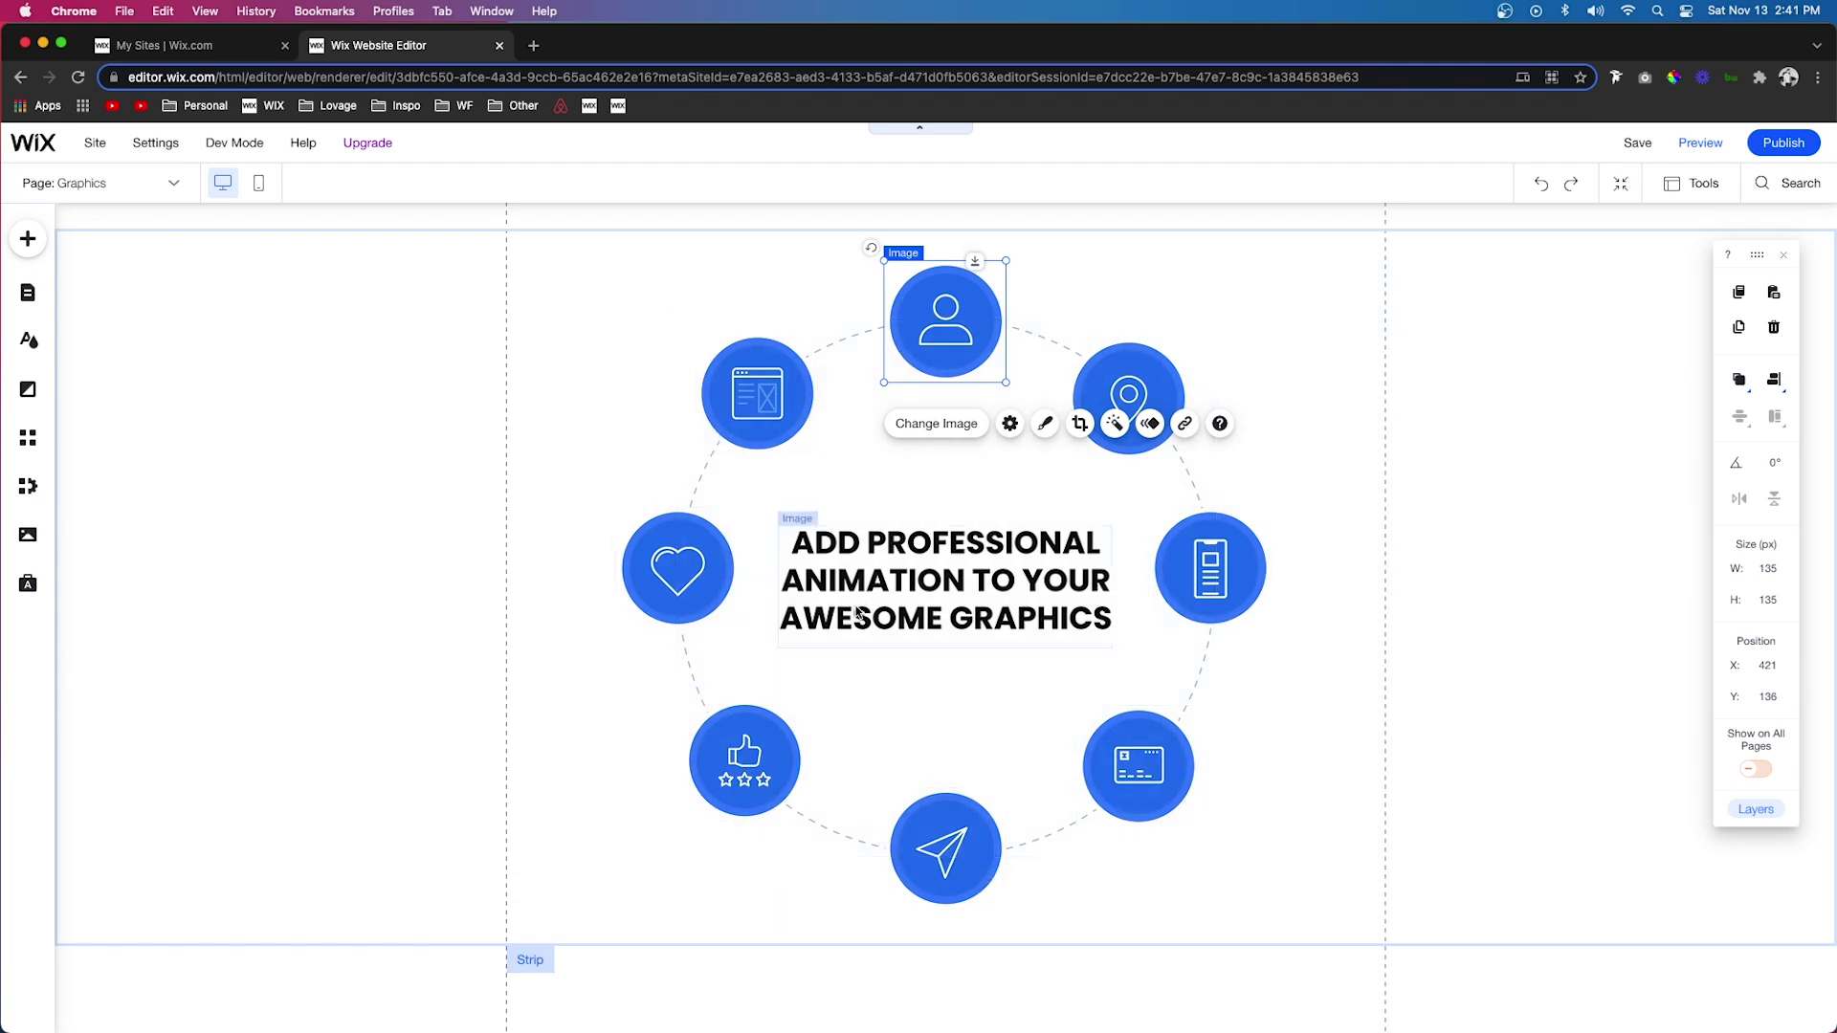
click(1038, 560)
click(1045, 484)
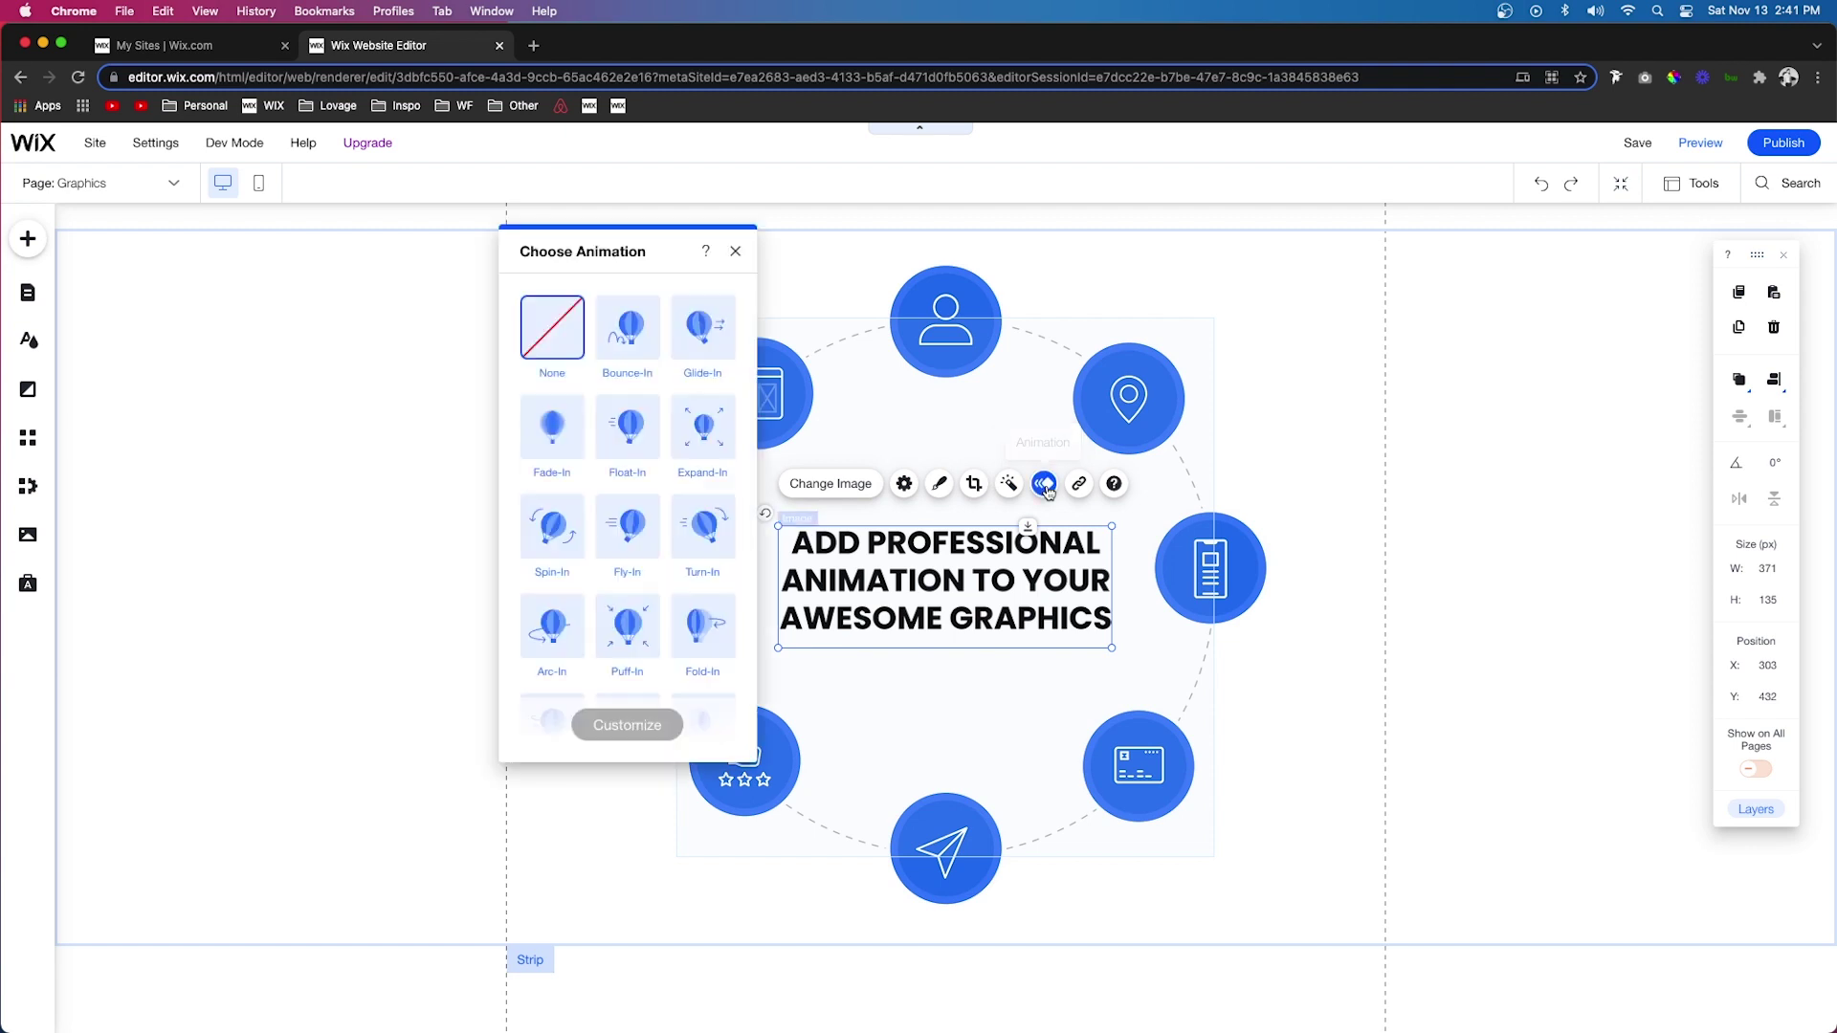
click(560, 450)
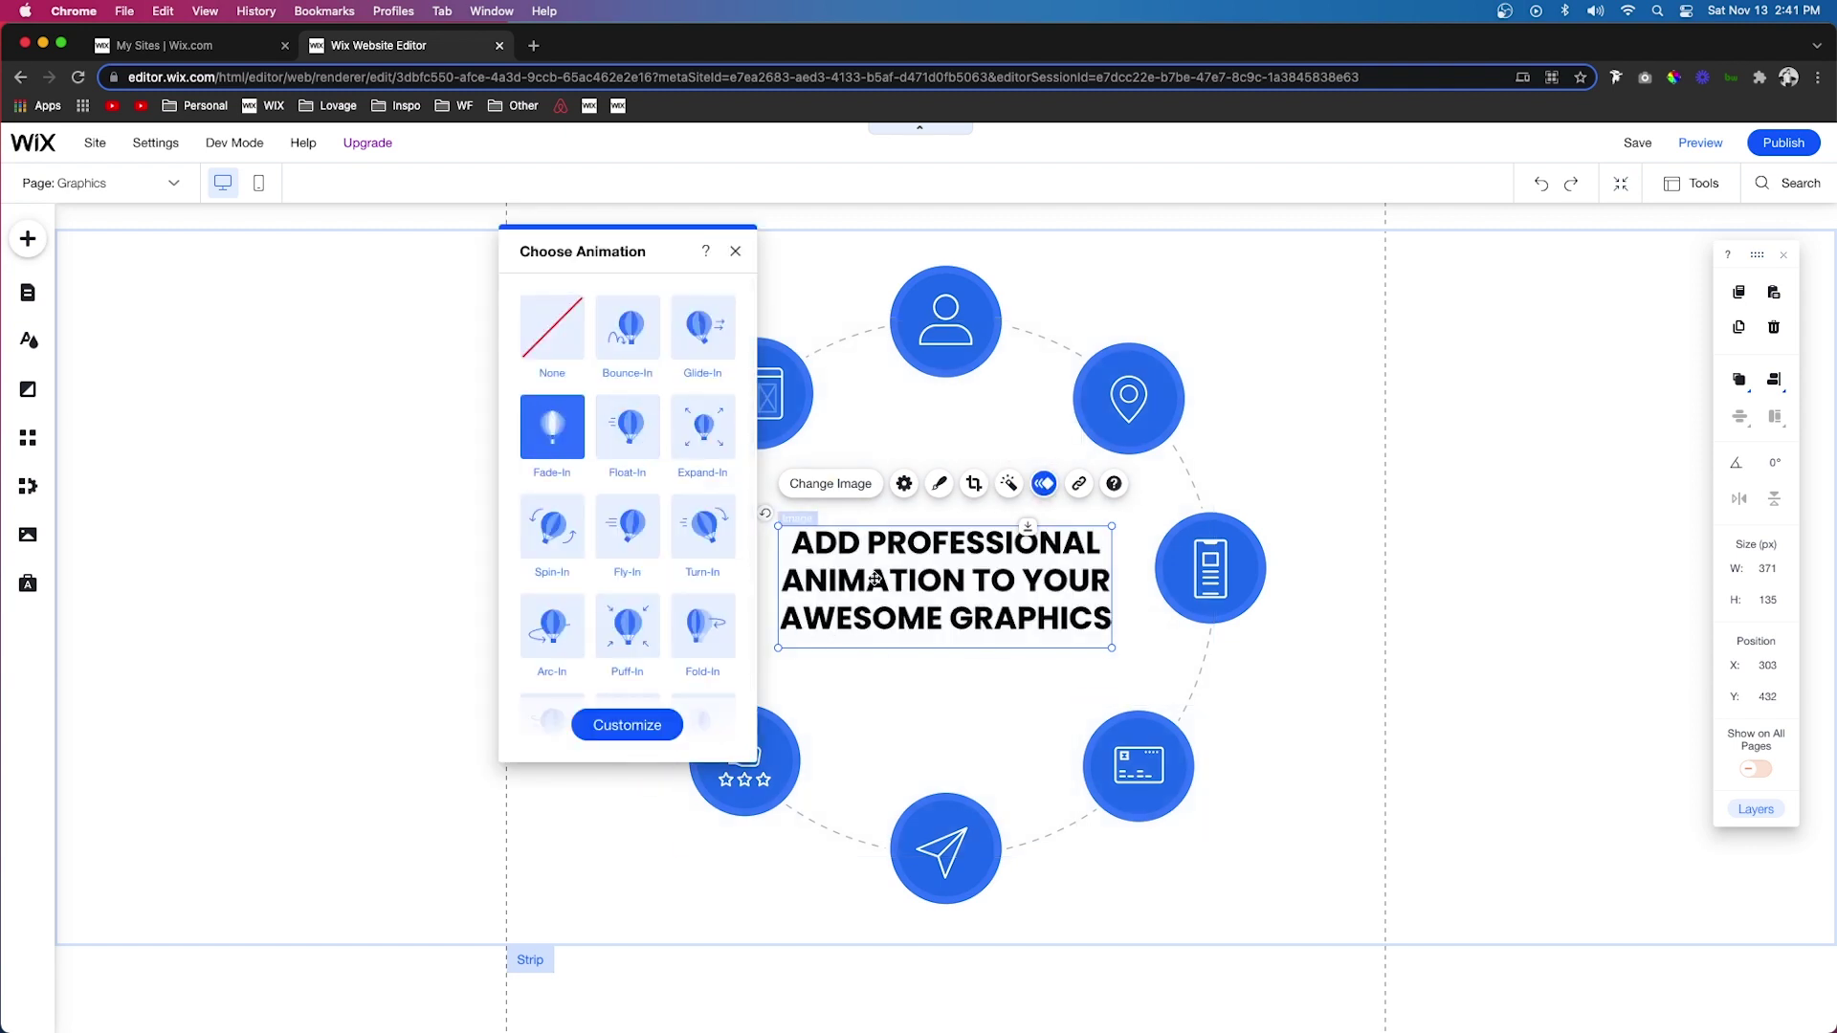
click(900, 393)
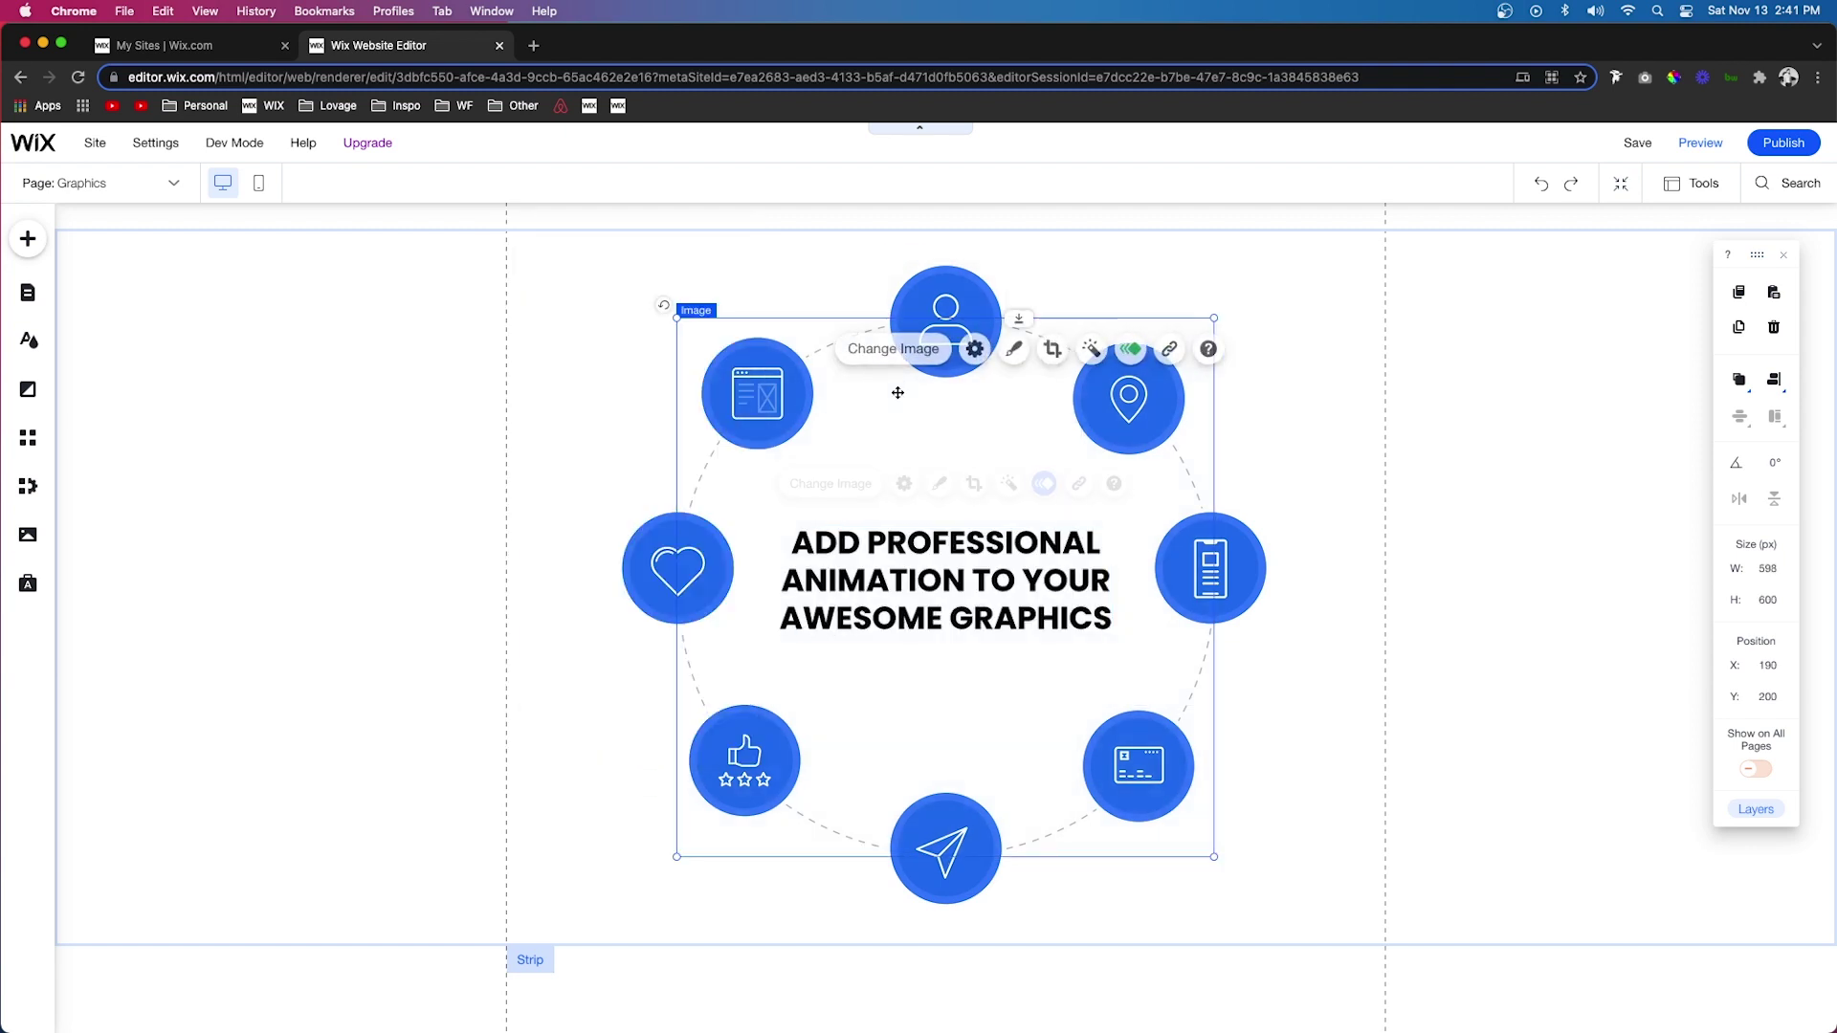
Give the top person icon a Flip-In entrance after previewing Spin-In.
click(951, 291)
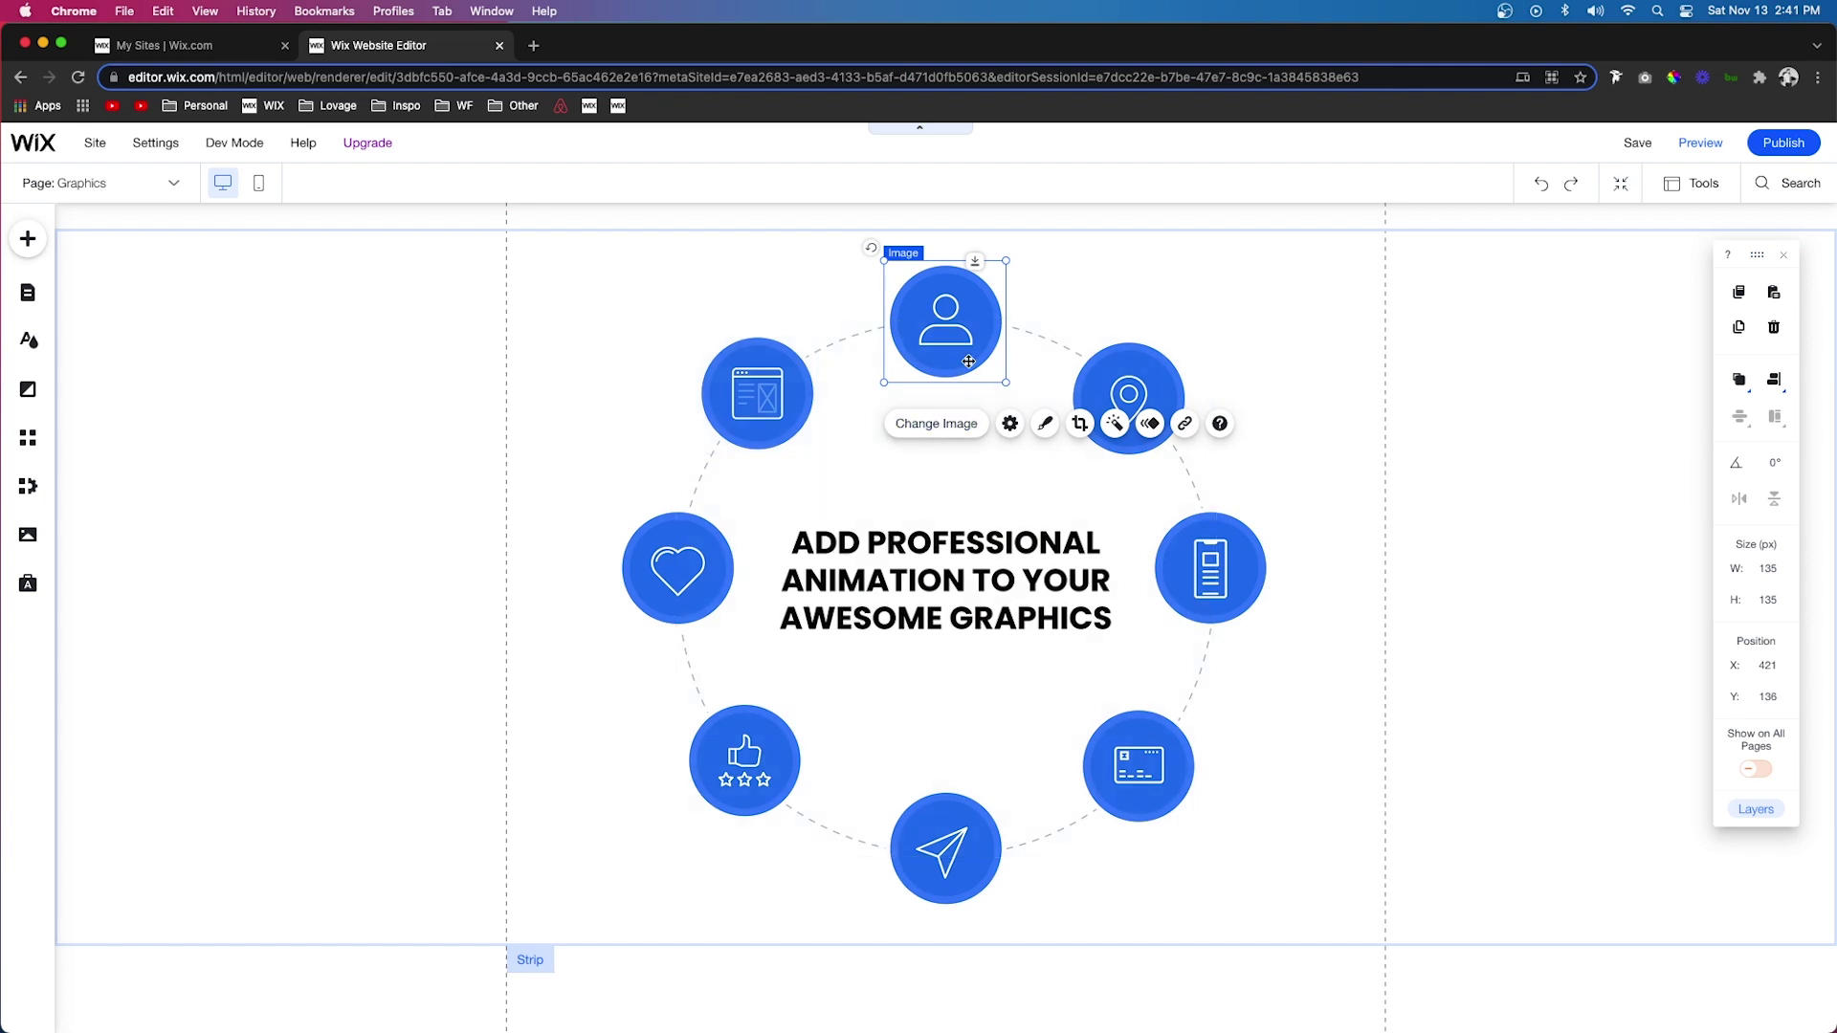
click(1150, 423)
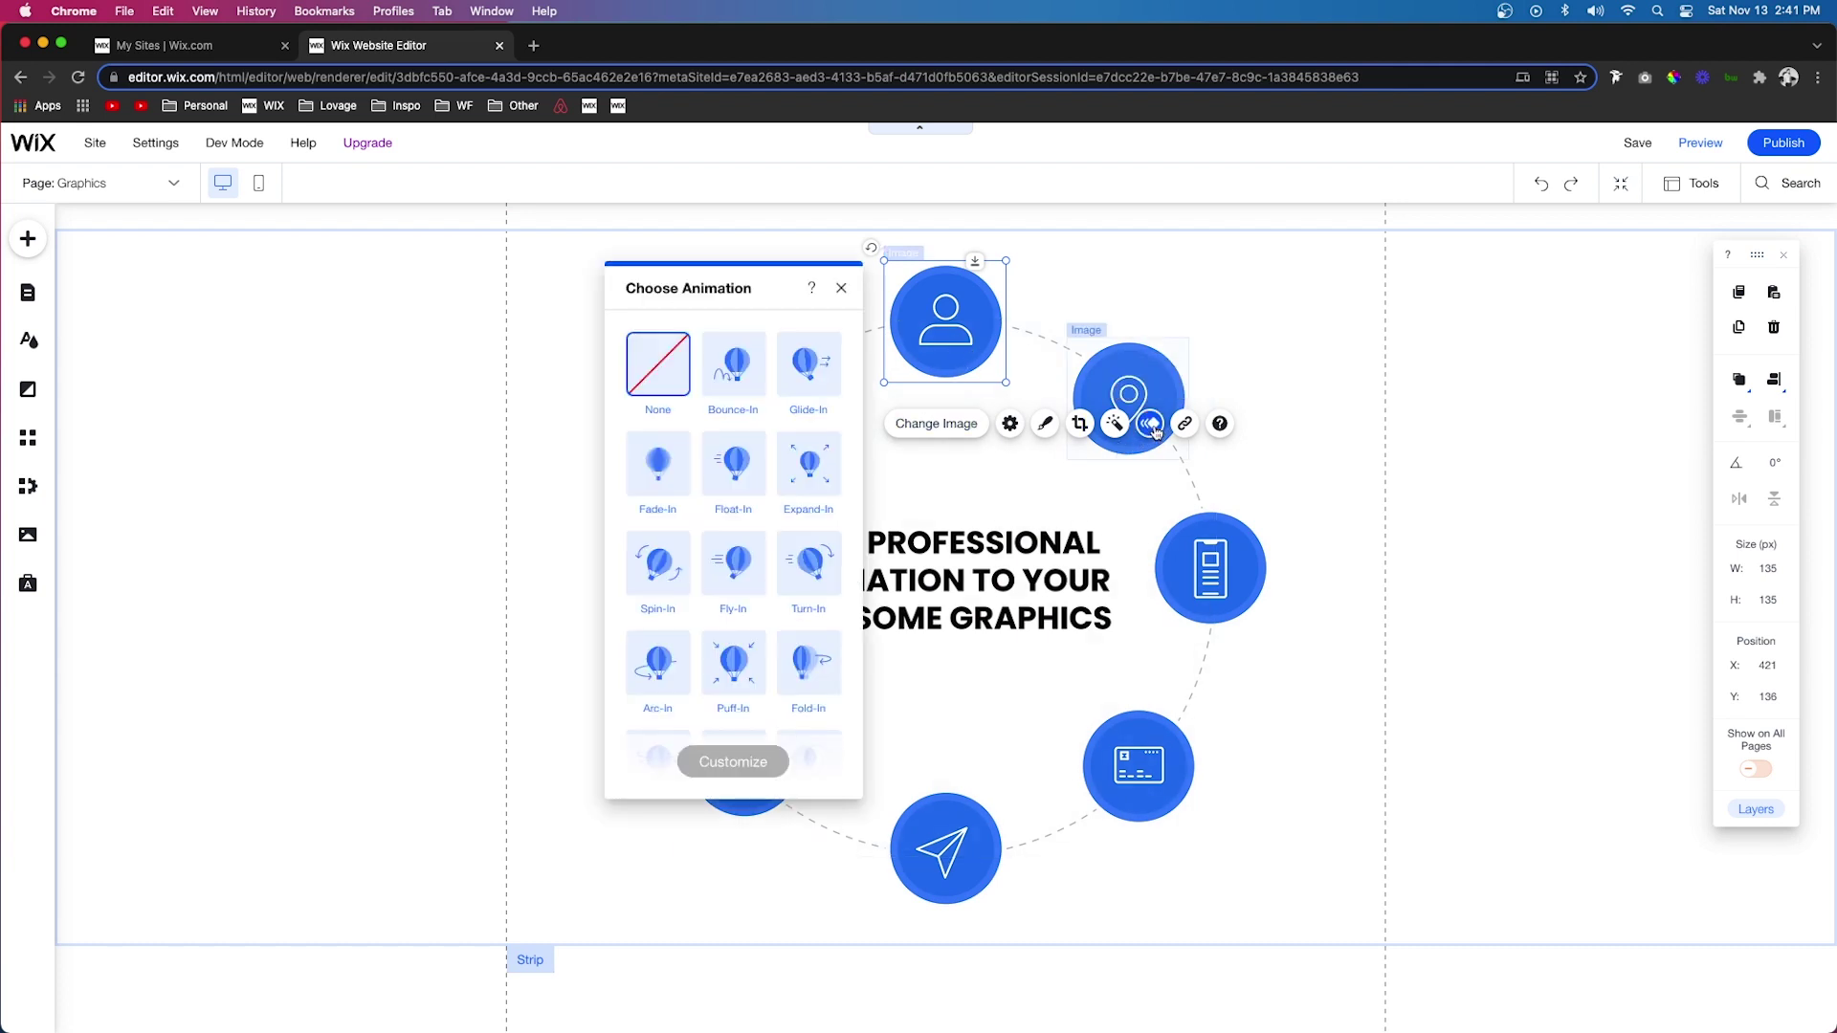
click(657, 573)
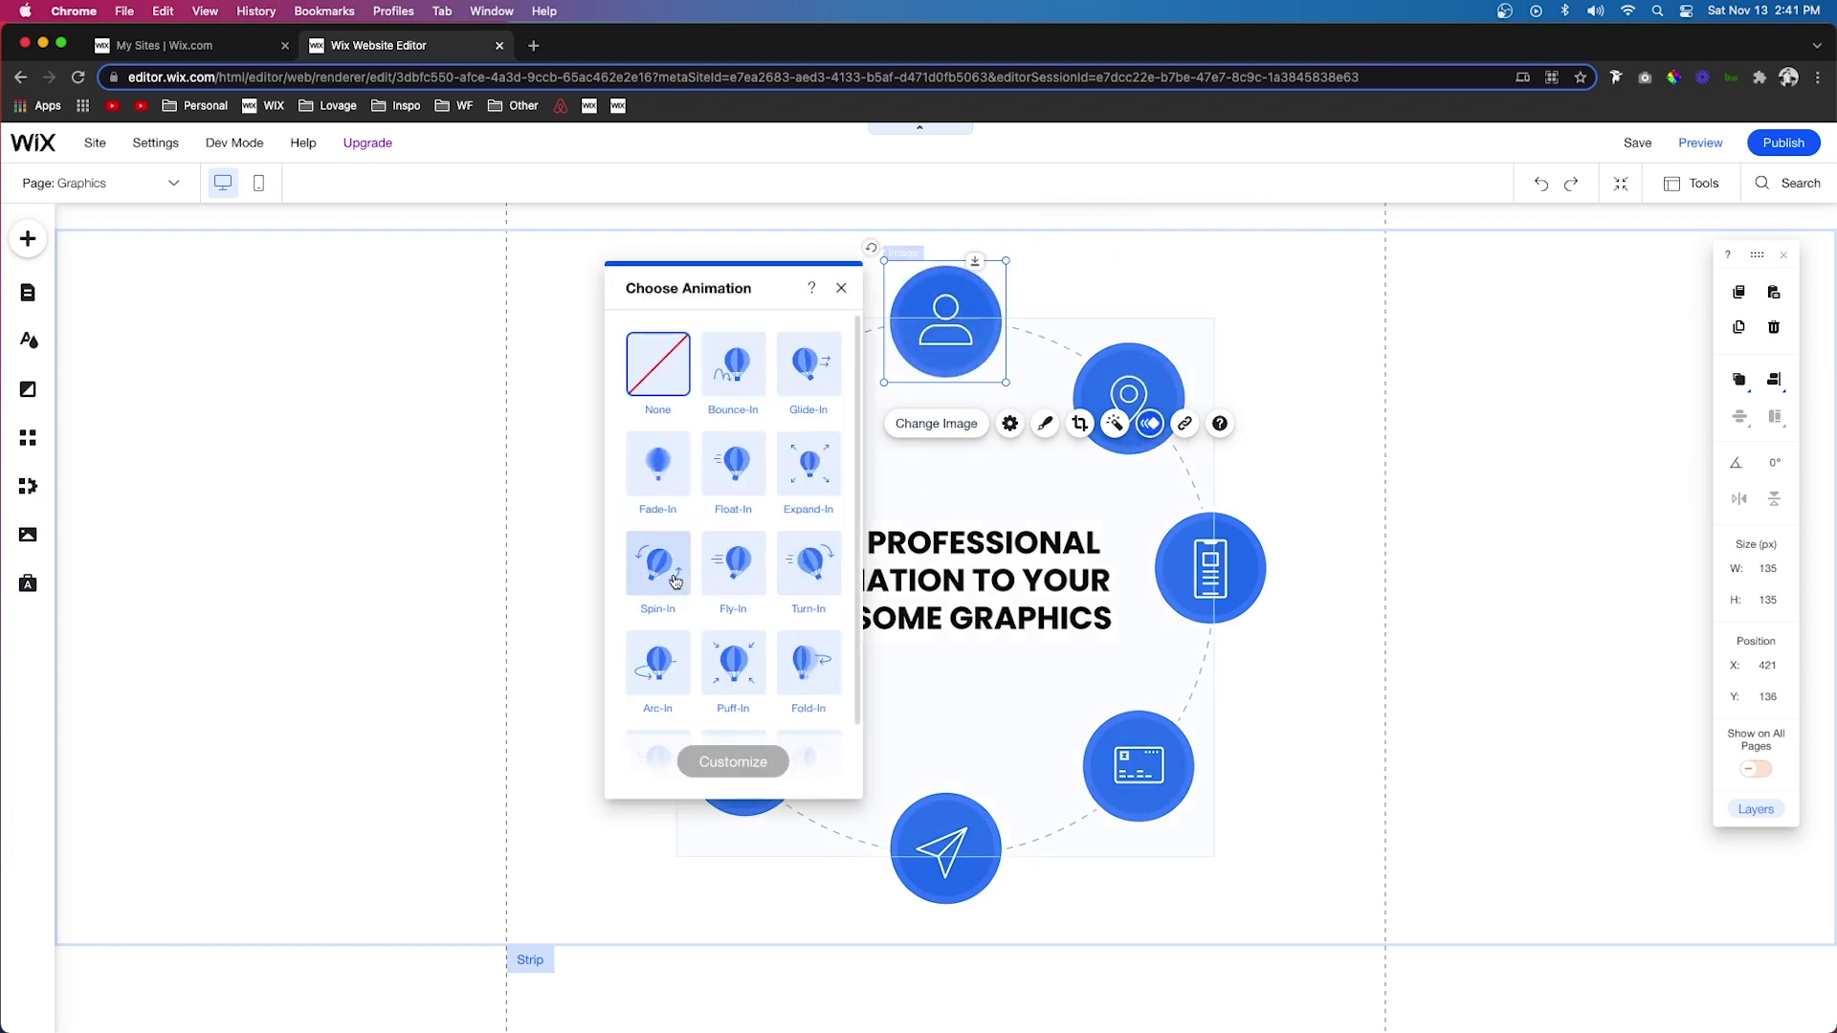
scroll(676, 582, down, 1)
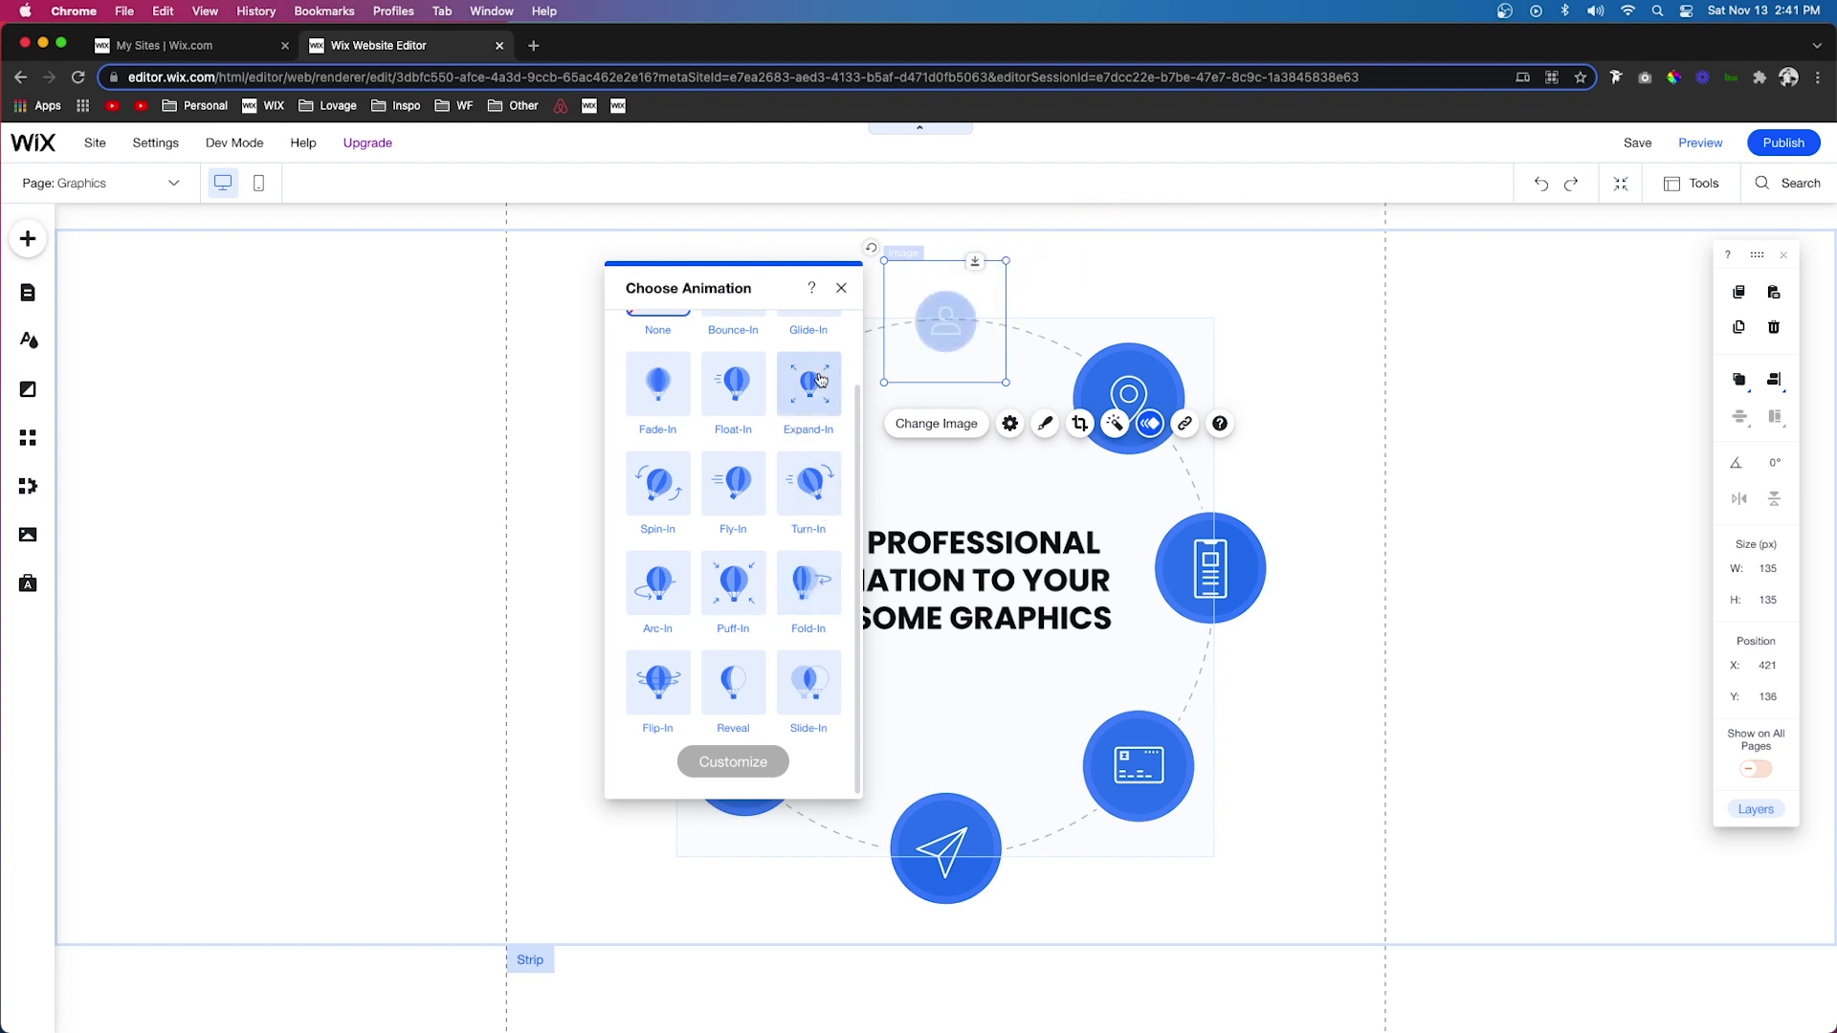
scroll(819, 381, up, 2)
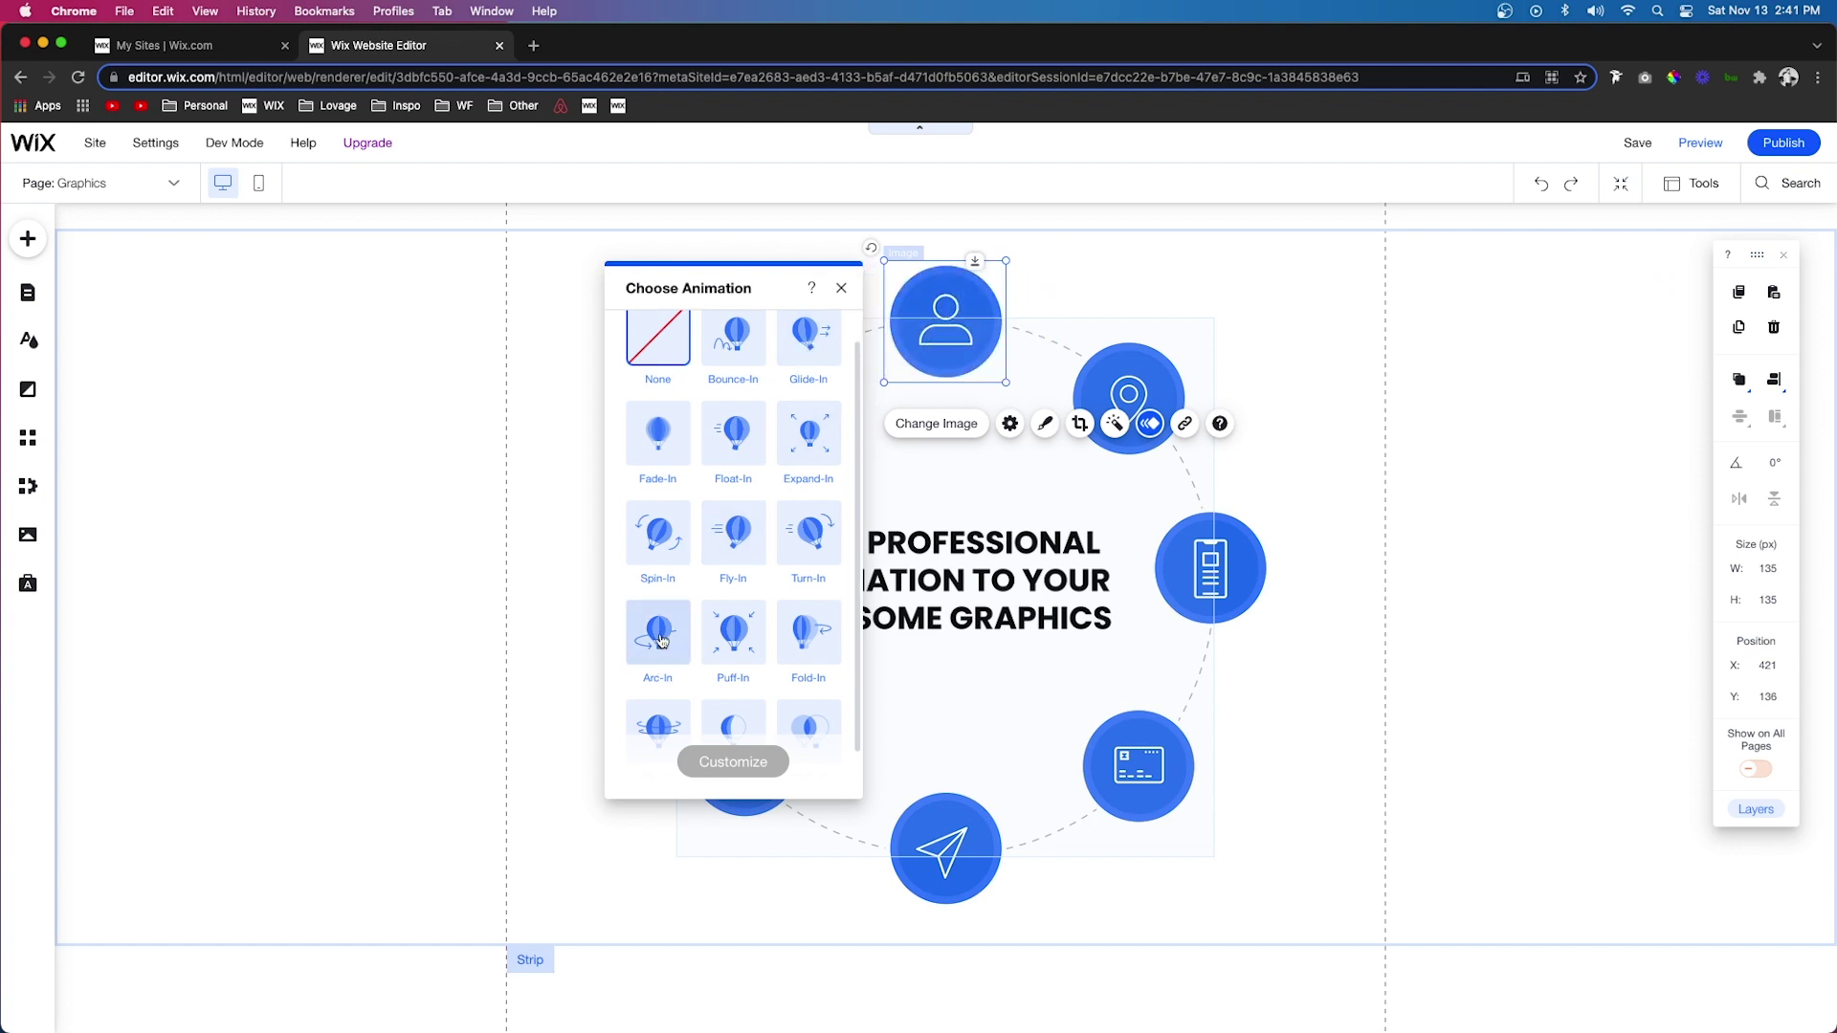
scroll(660, 641, down, 1)
click(659, 680)
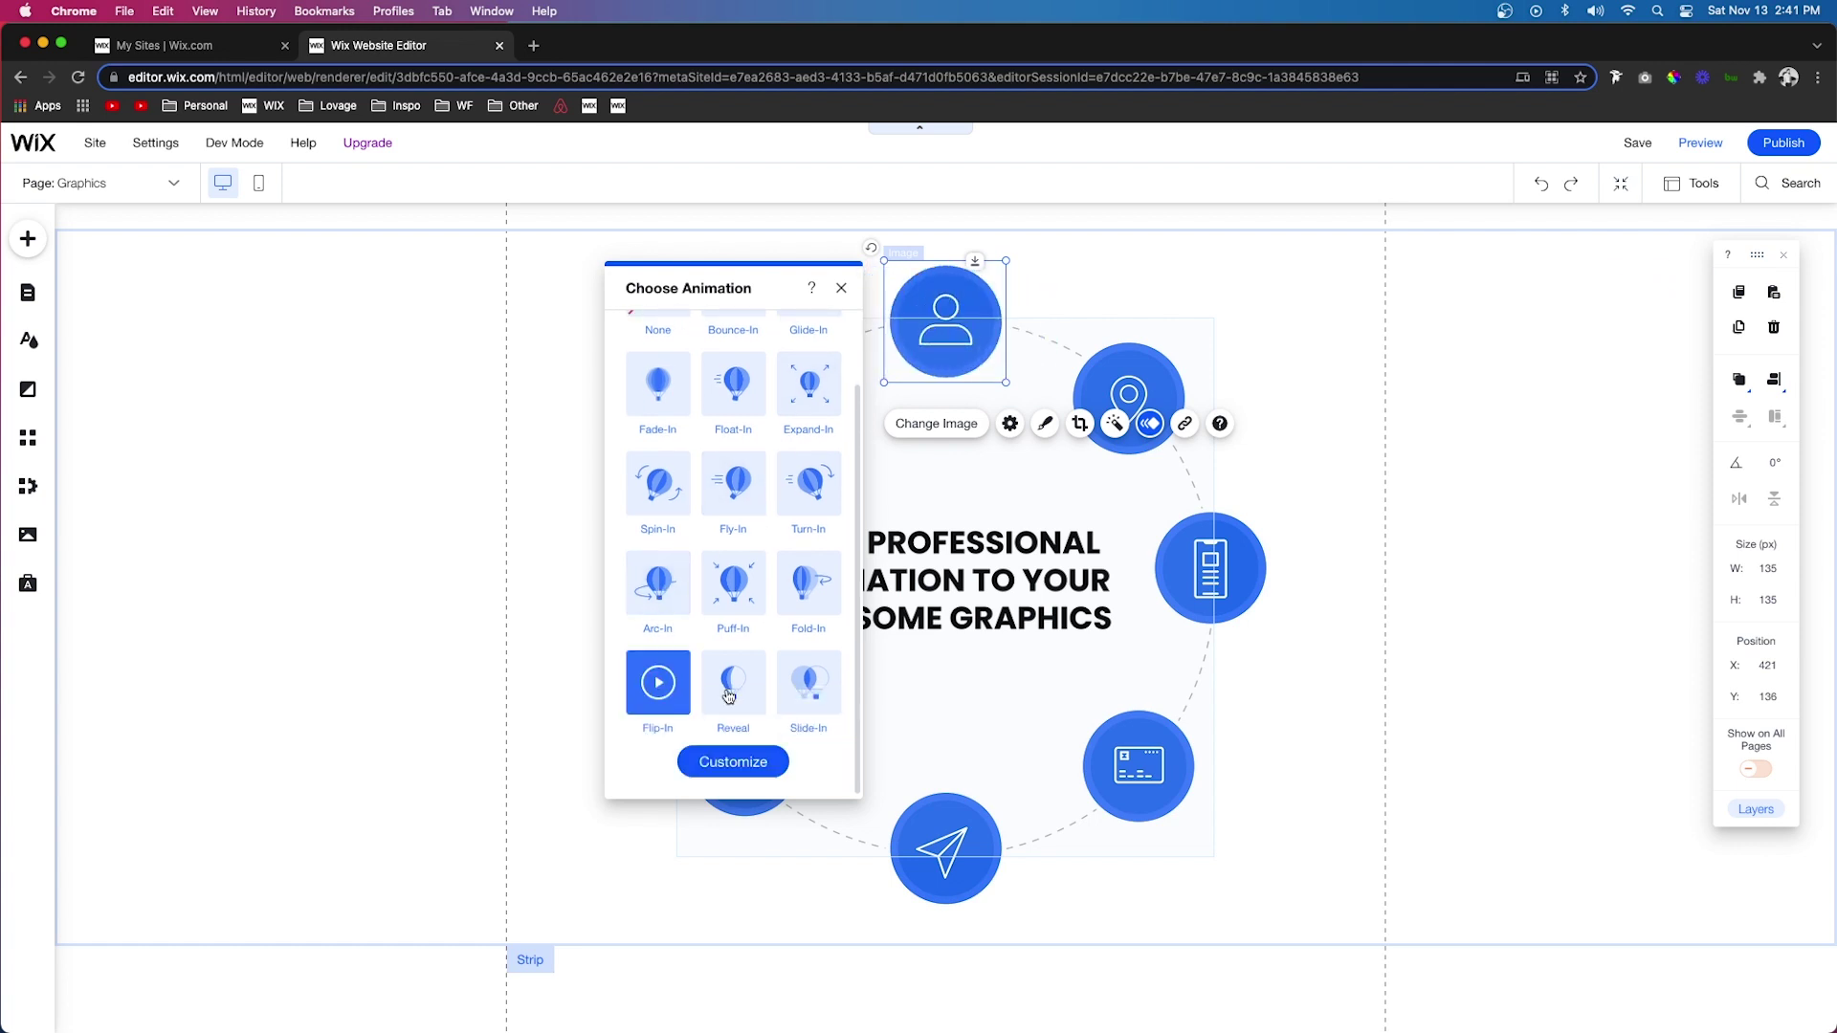
click(864, 612)
Apply Flip-In to the top-left window icon.
click(756, 393)
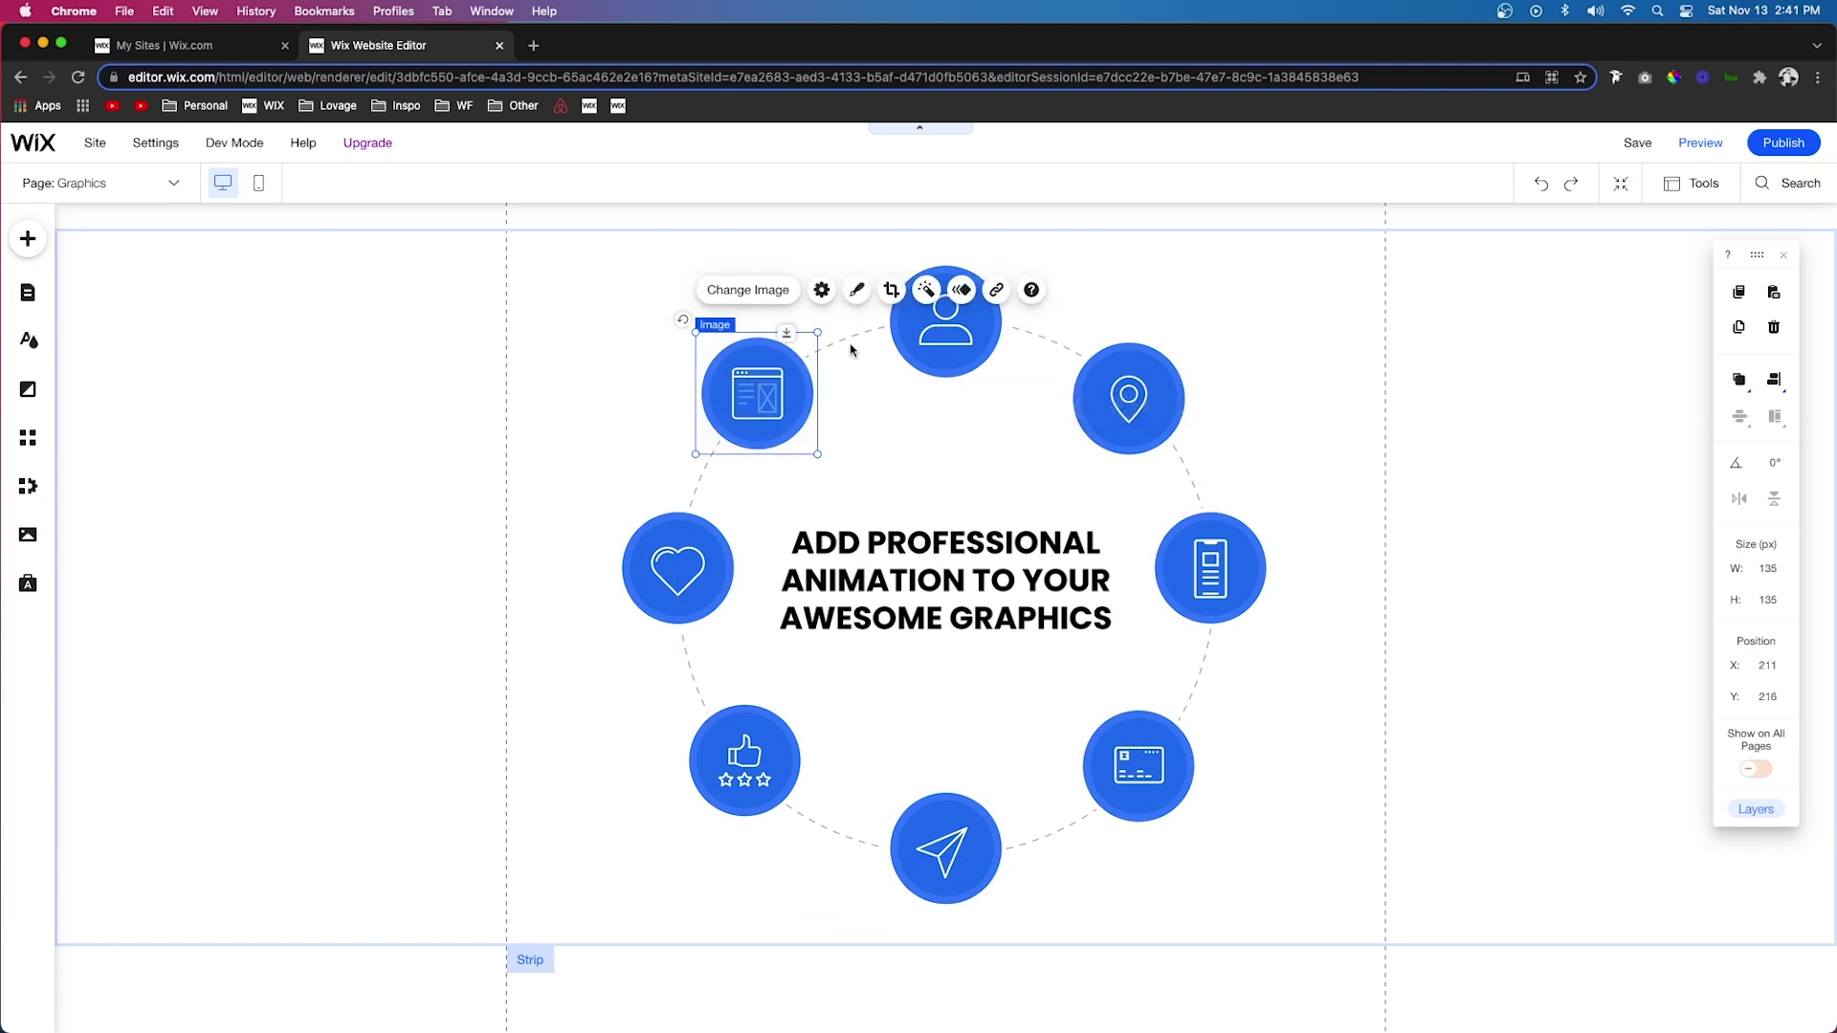
click(961, 290)
scroll(869, 740, down, 2)
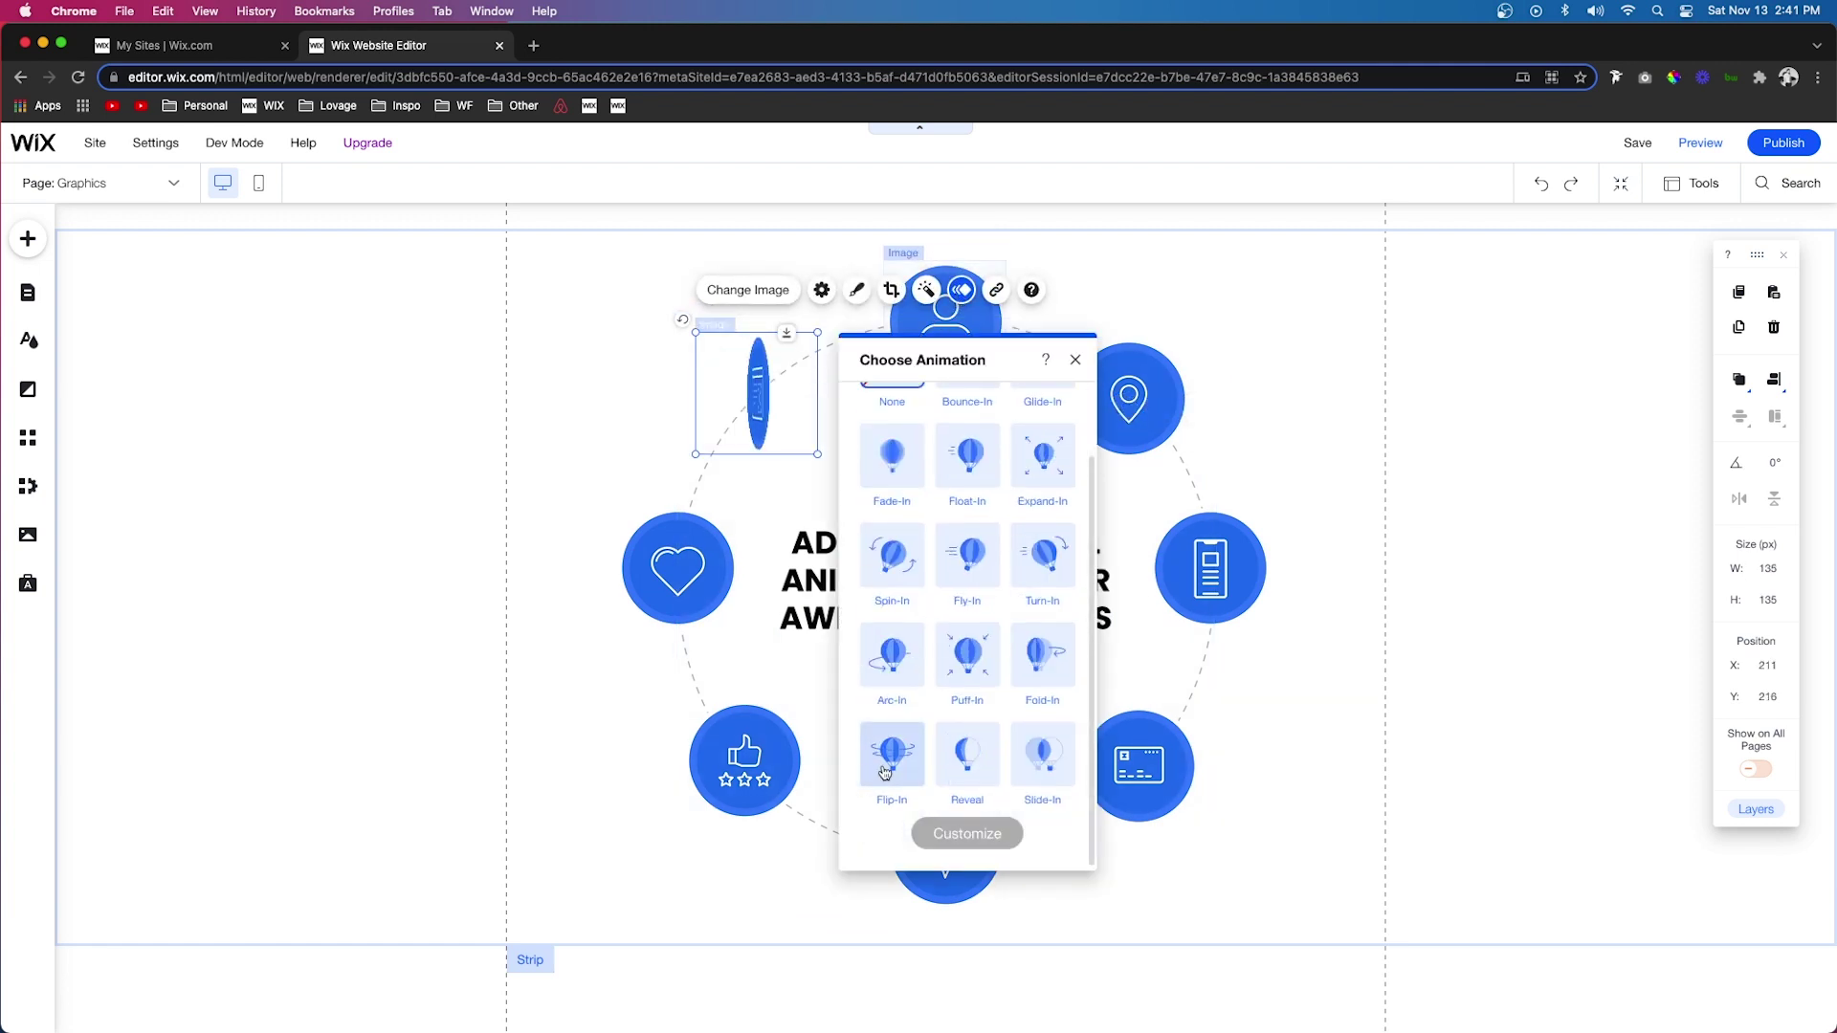
click(886, 741)
Edit the window icon's Flip-In delay, then give the heart icon Flip-In with a 0.4 s delay.
click(967, 834)
click(1070, 665)
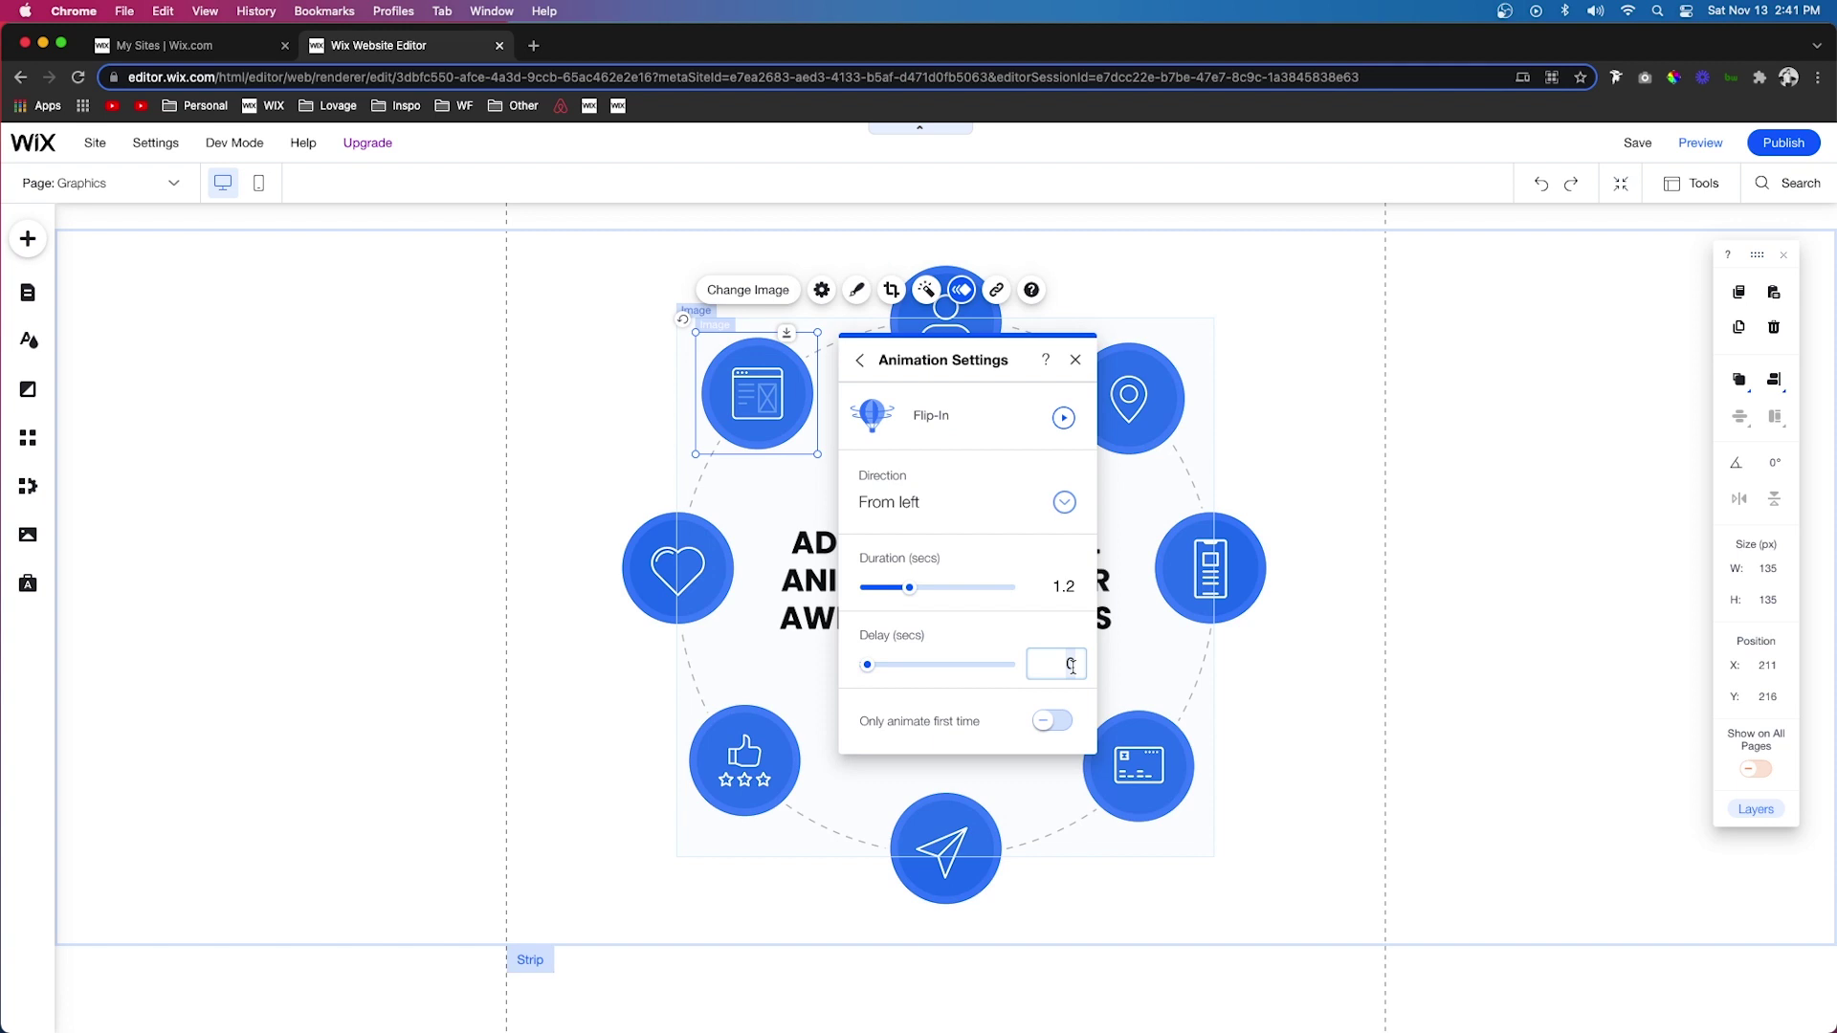
click(677, 568)
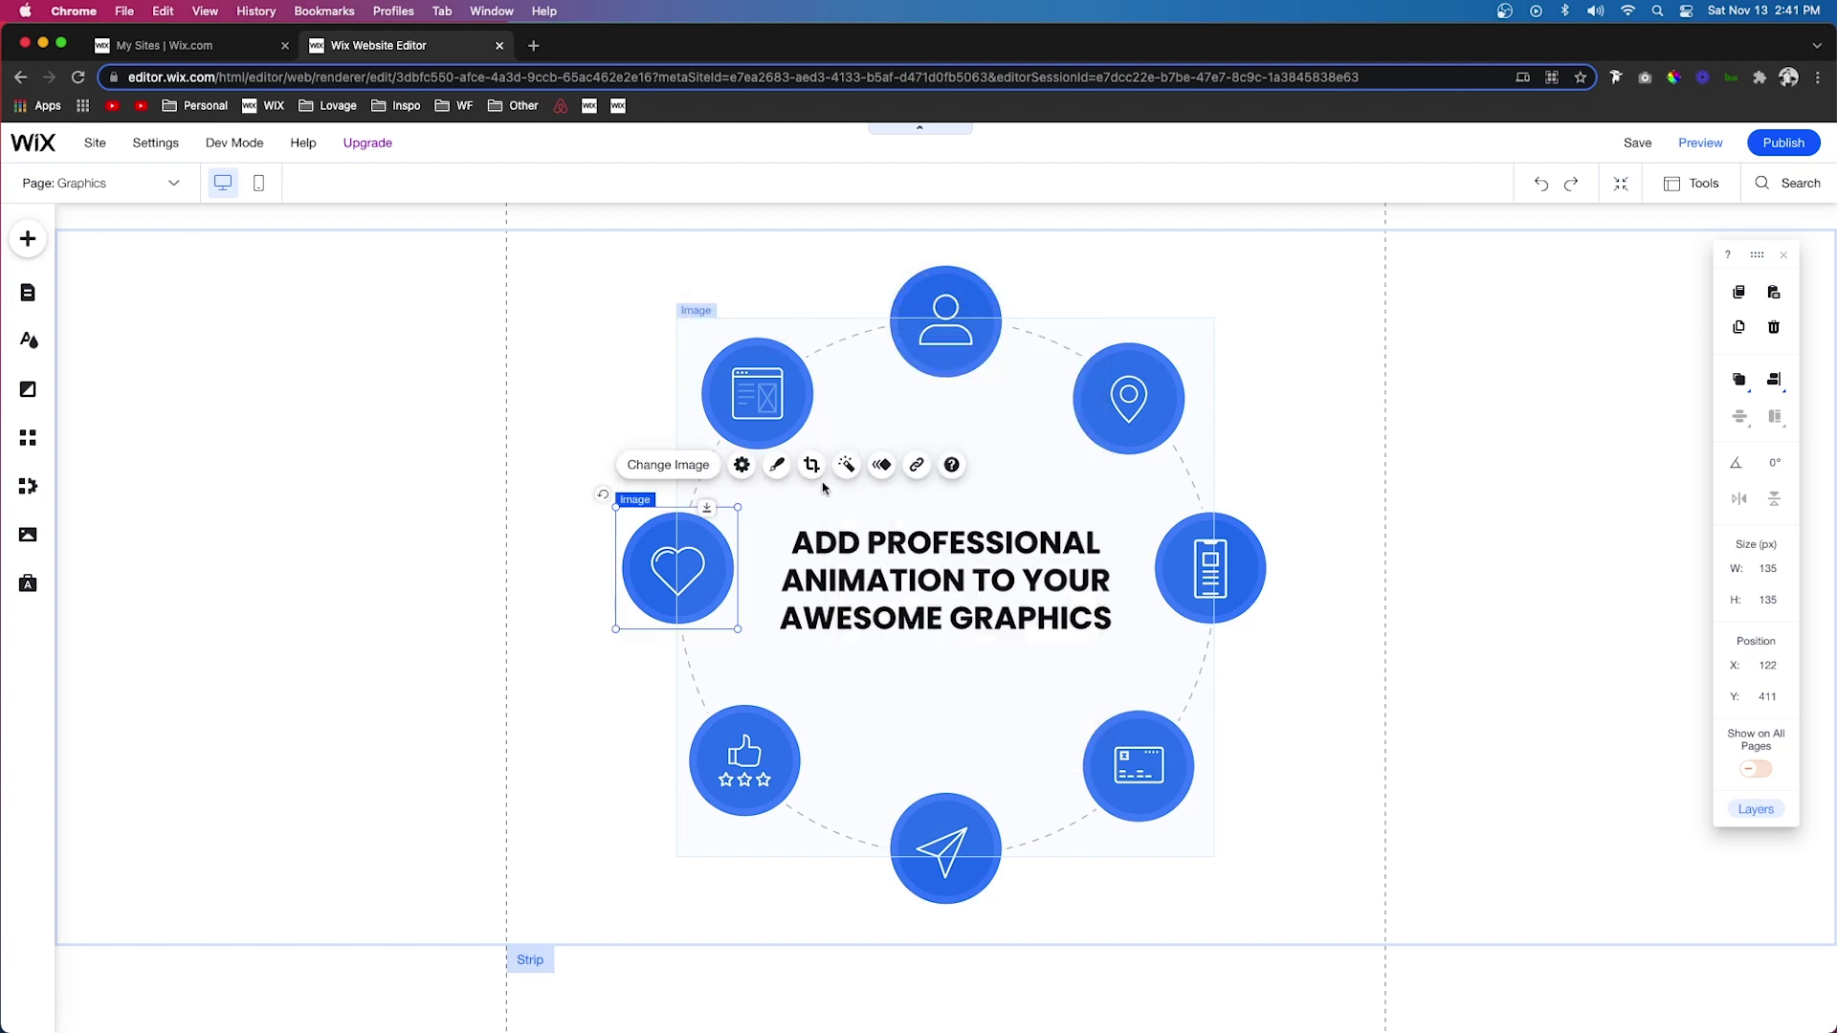
click(880, 469)
scroll(459, 574, down, 2)
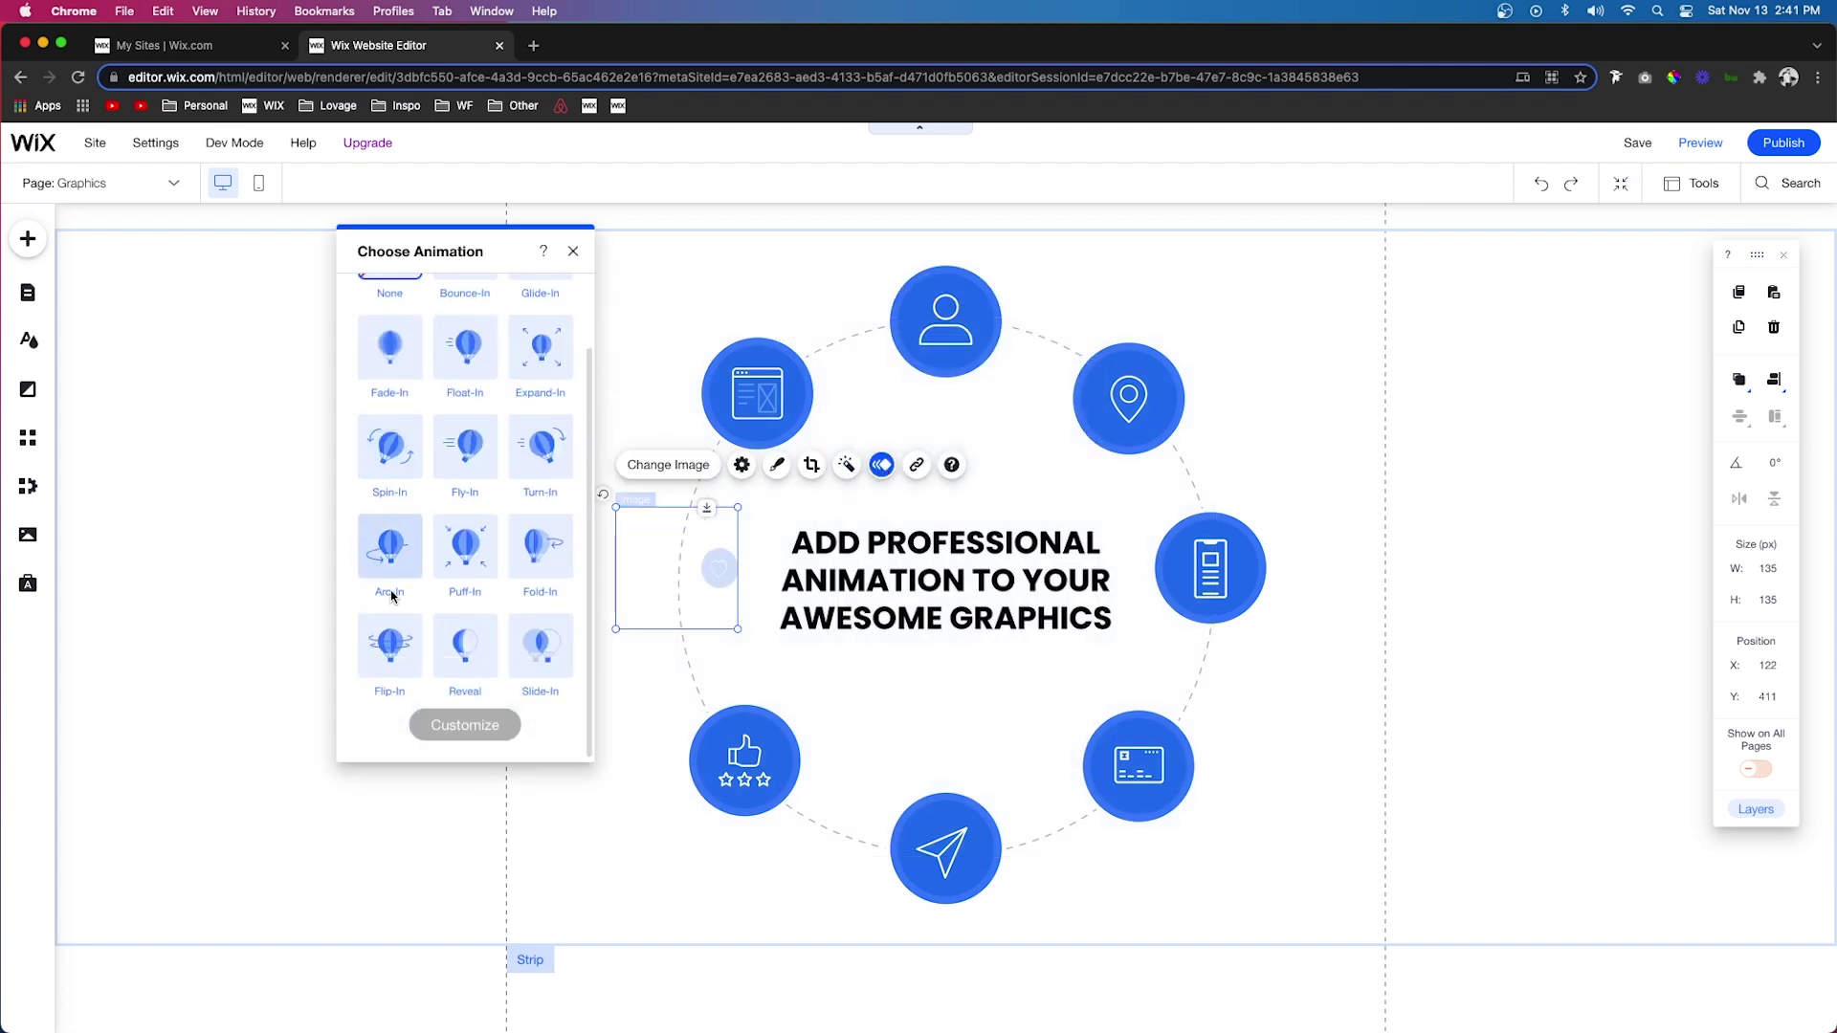
click(390, 644)
click(454, 724)
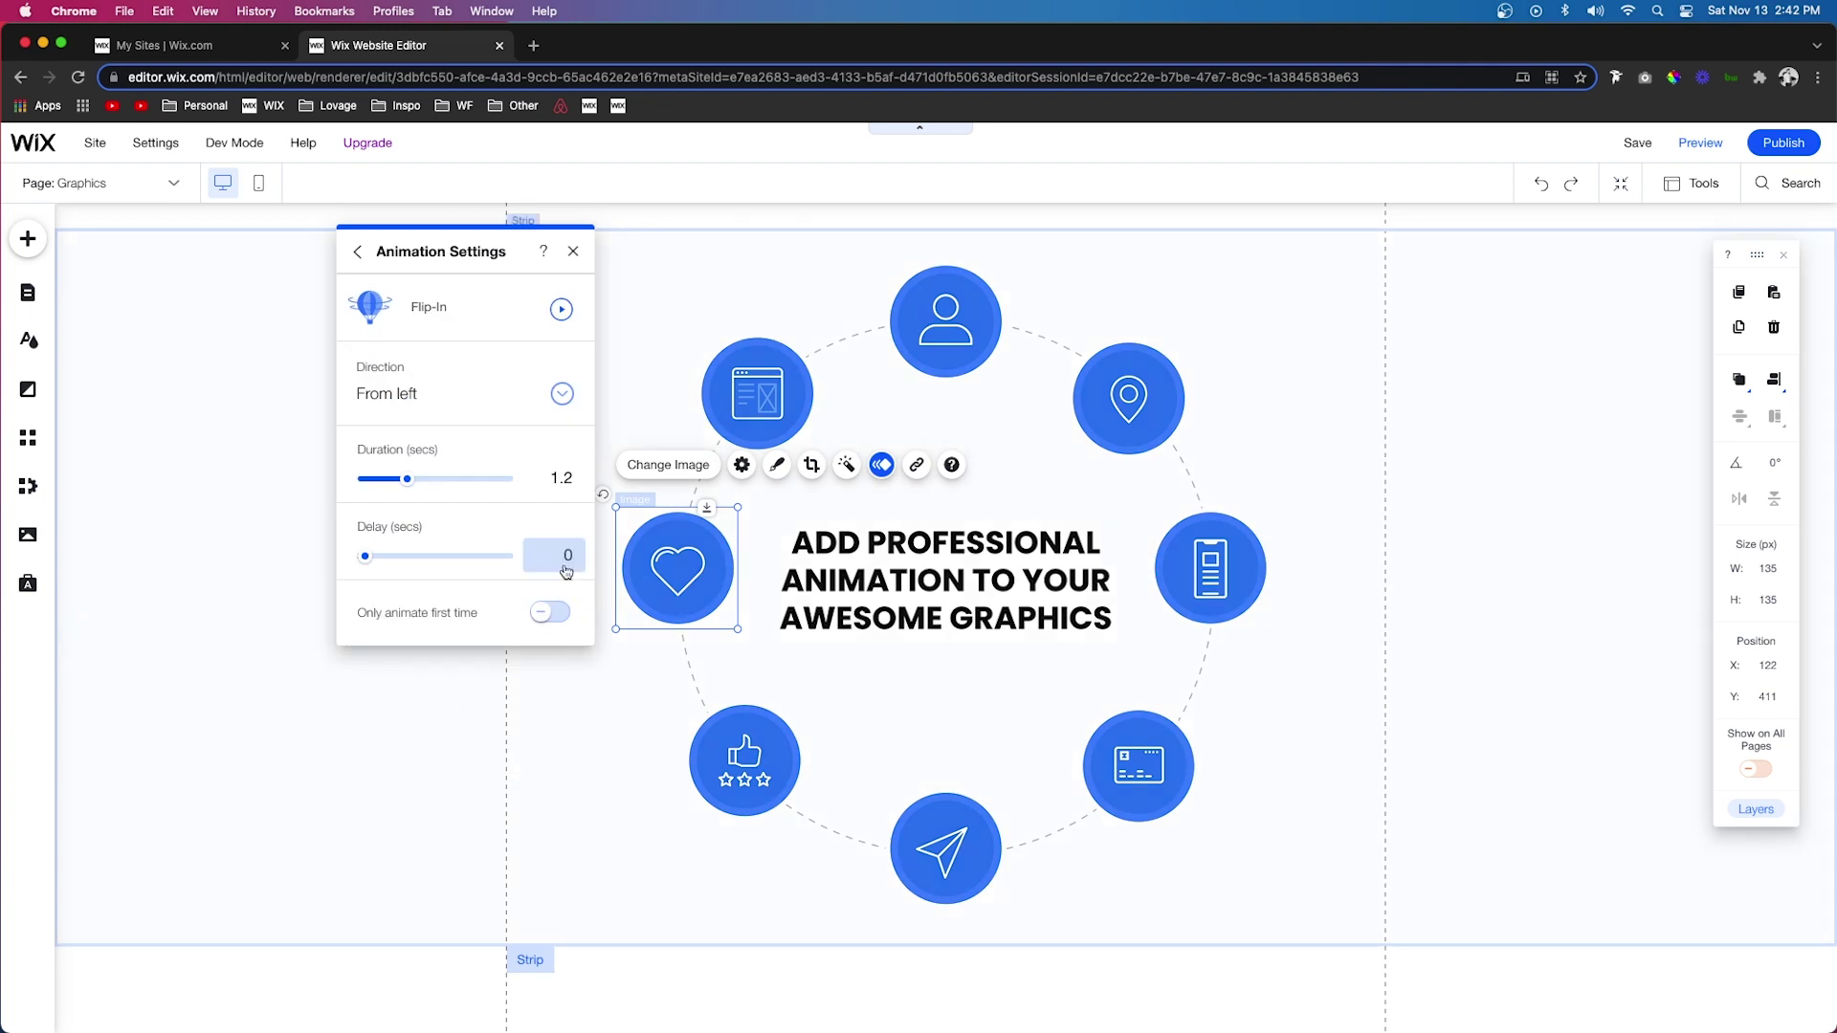
Give the thumbs-up icon a Flip-In entrance with a 0.6 s delay.
click(765, 792)
click(948, 658)
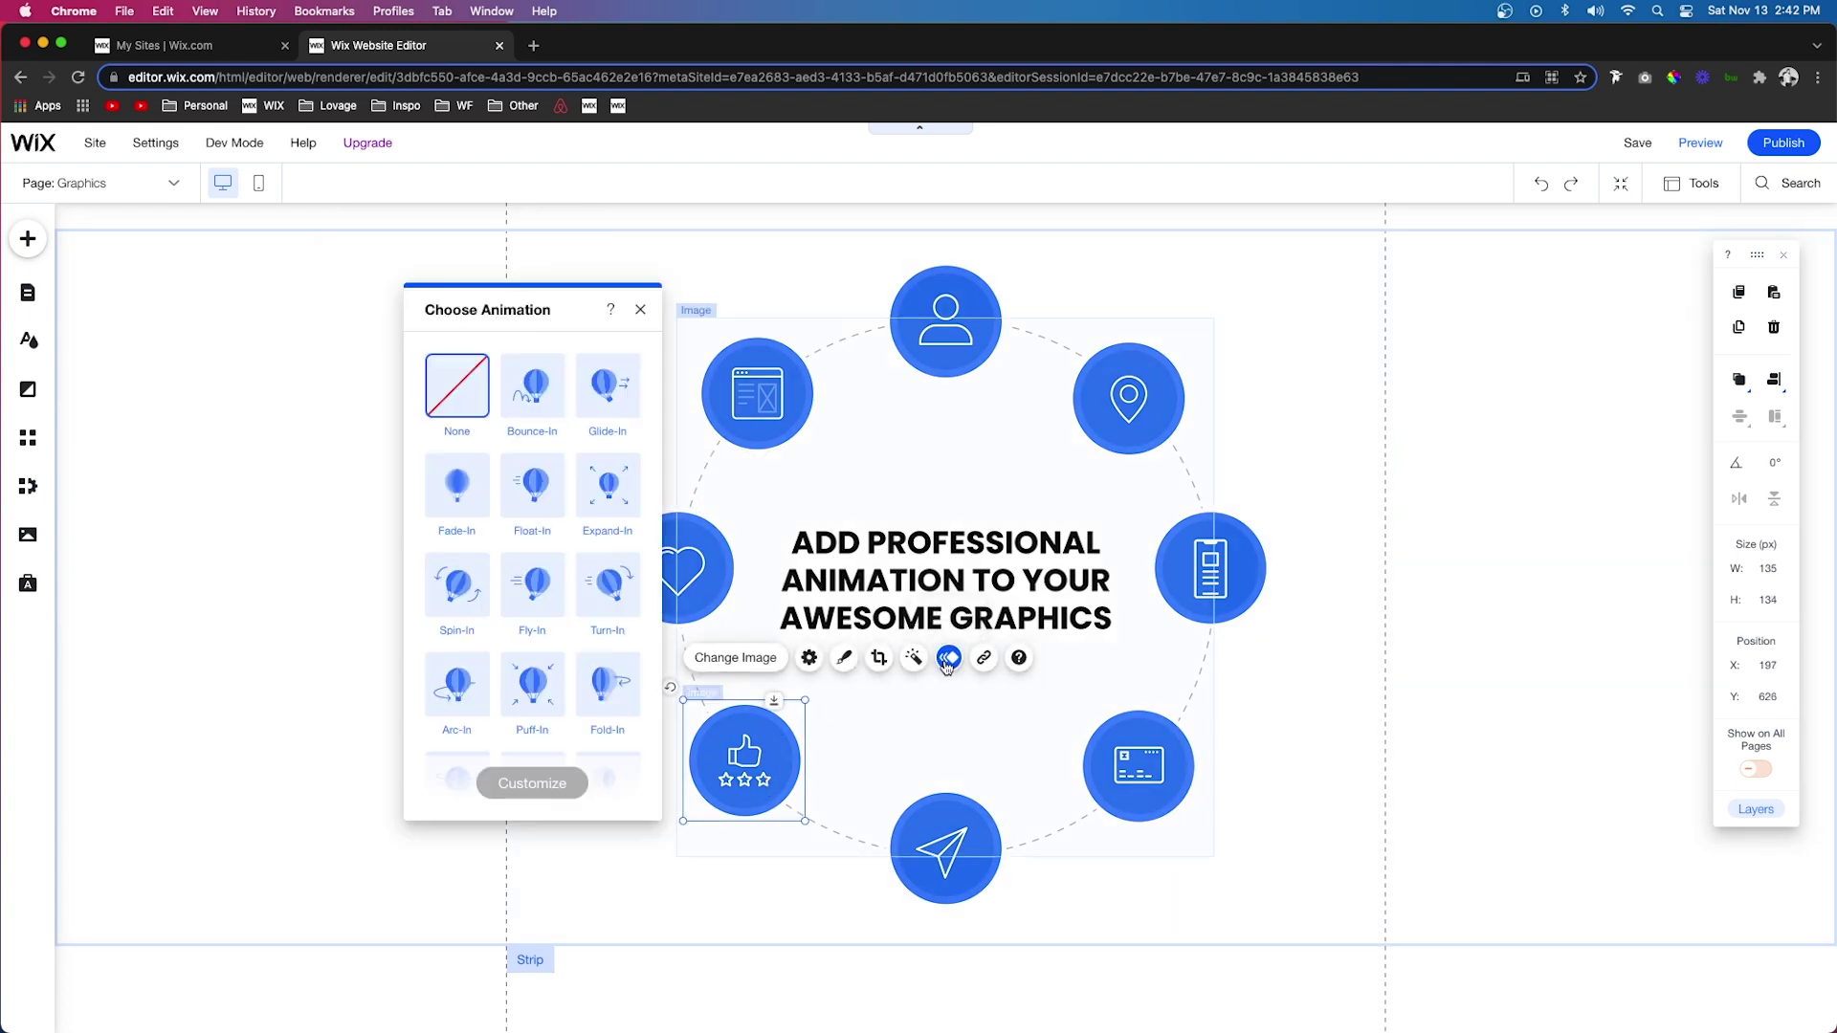
scroll(505, 656, down, 1)
click(466, 707)
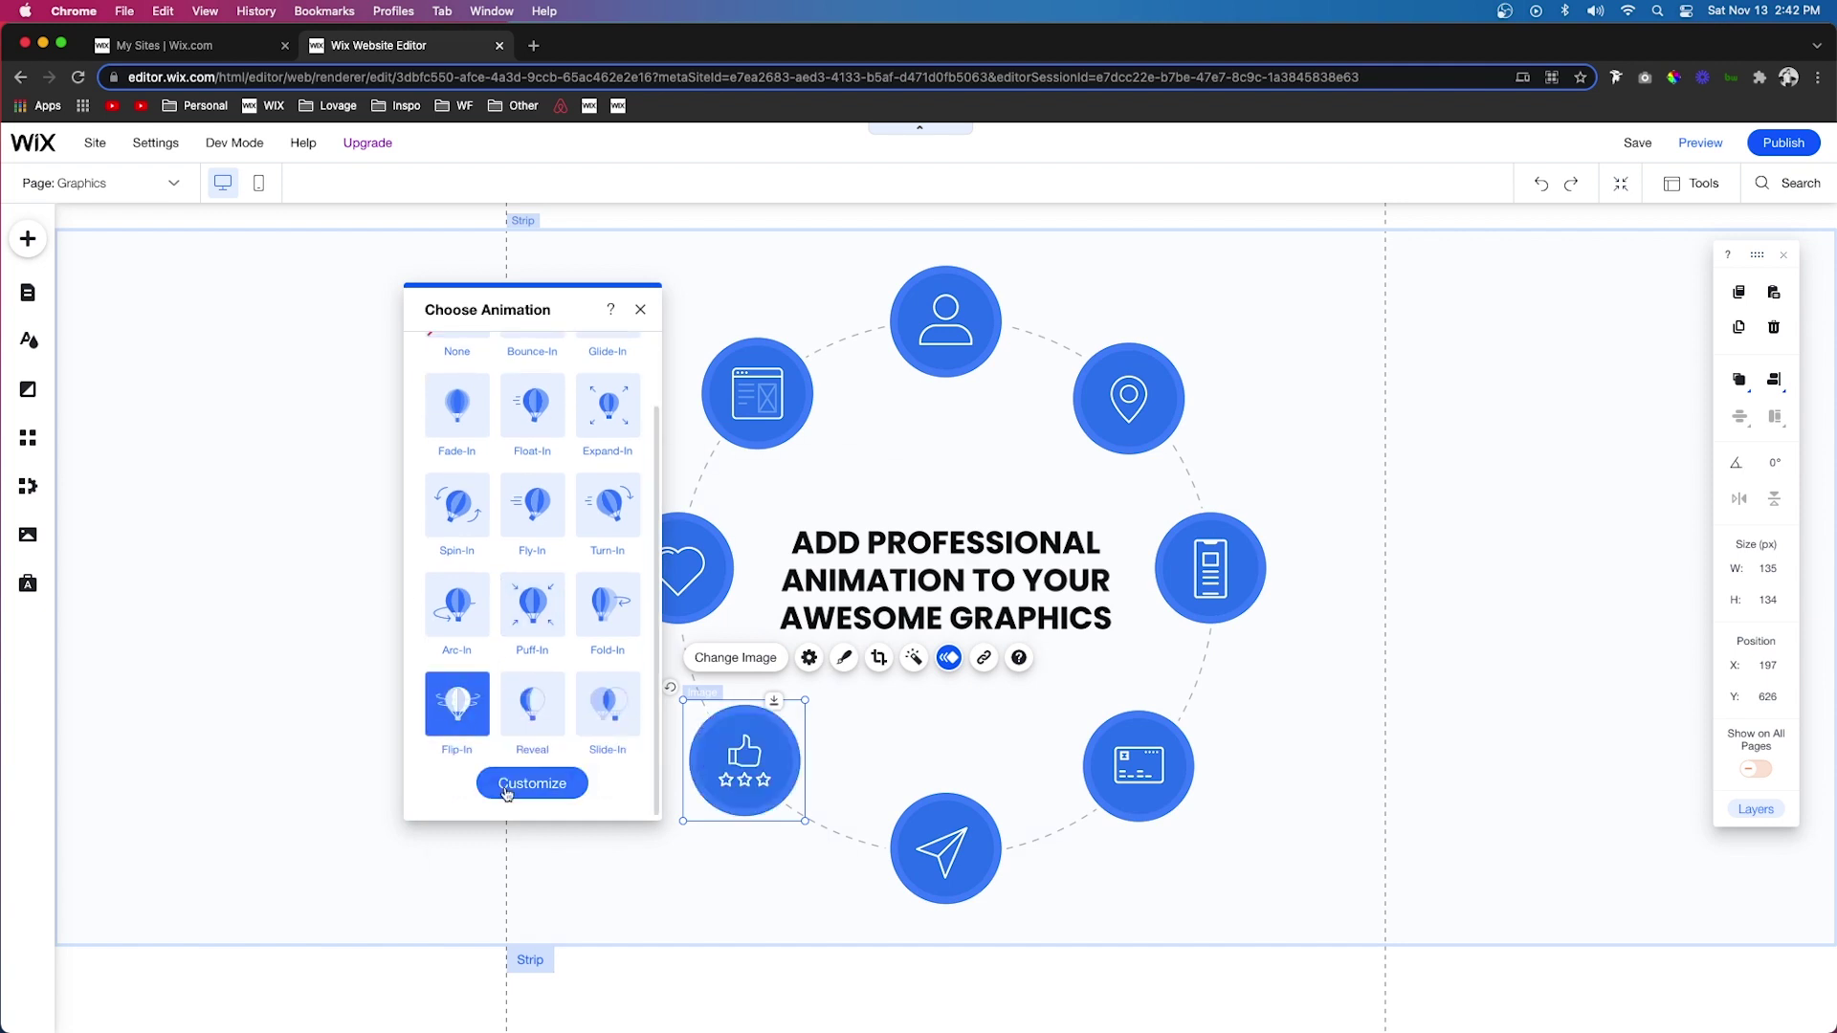
click(532, 783)
click(625, 608)
text(.6)
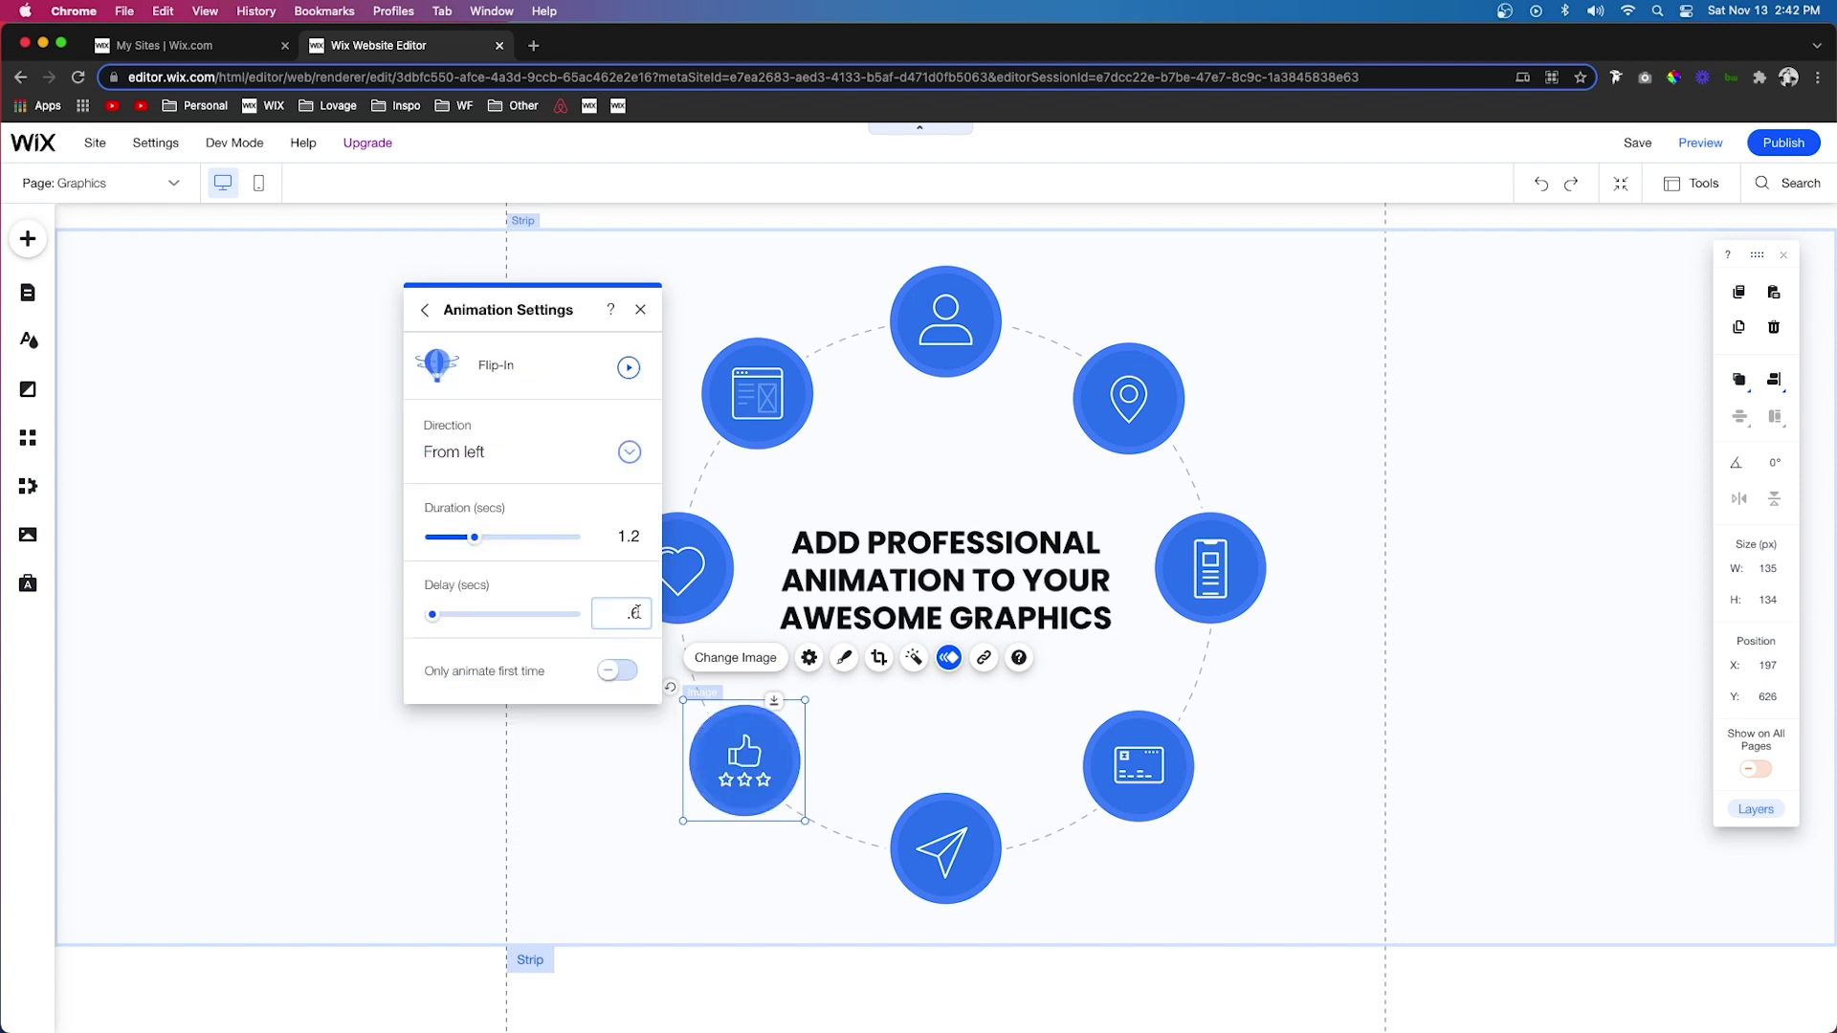
Check the paper-plane icon's animation and pick an entrance animation for the pin icon.
click(956, 880)
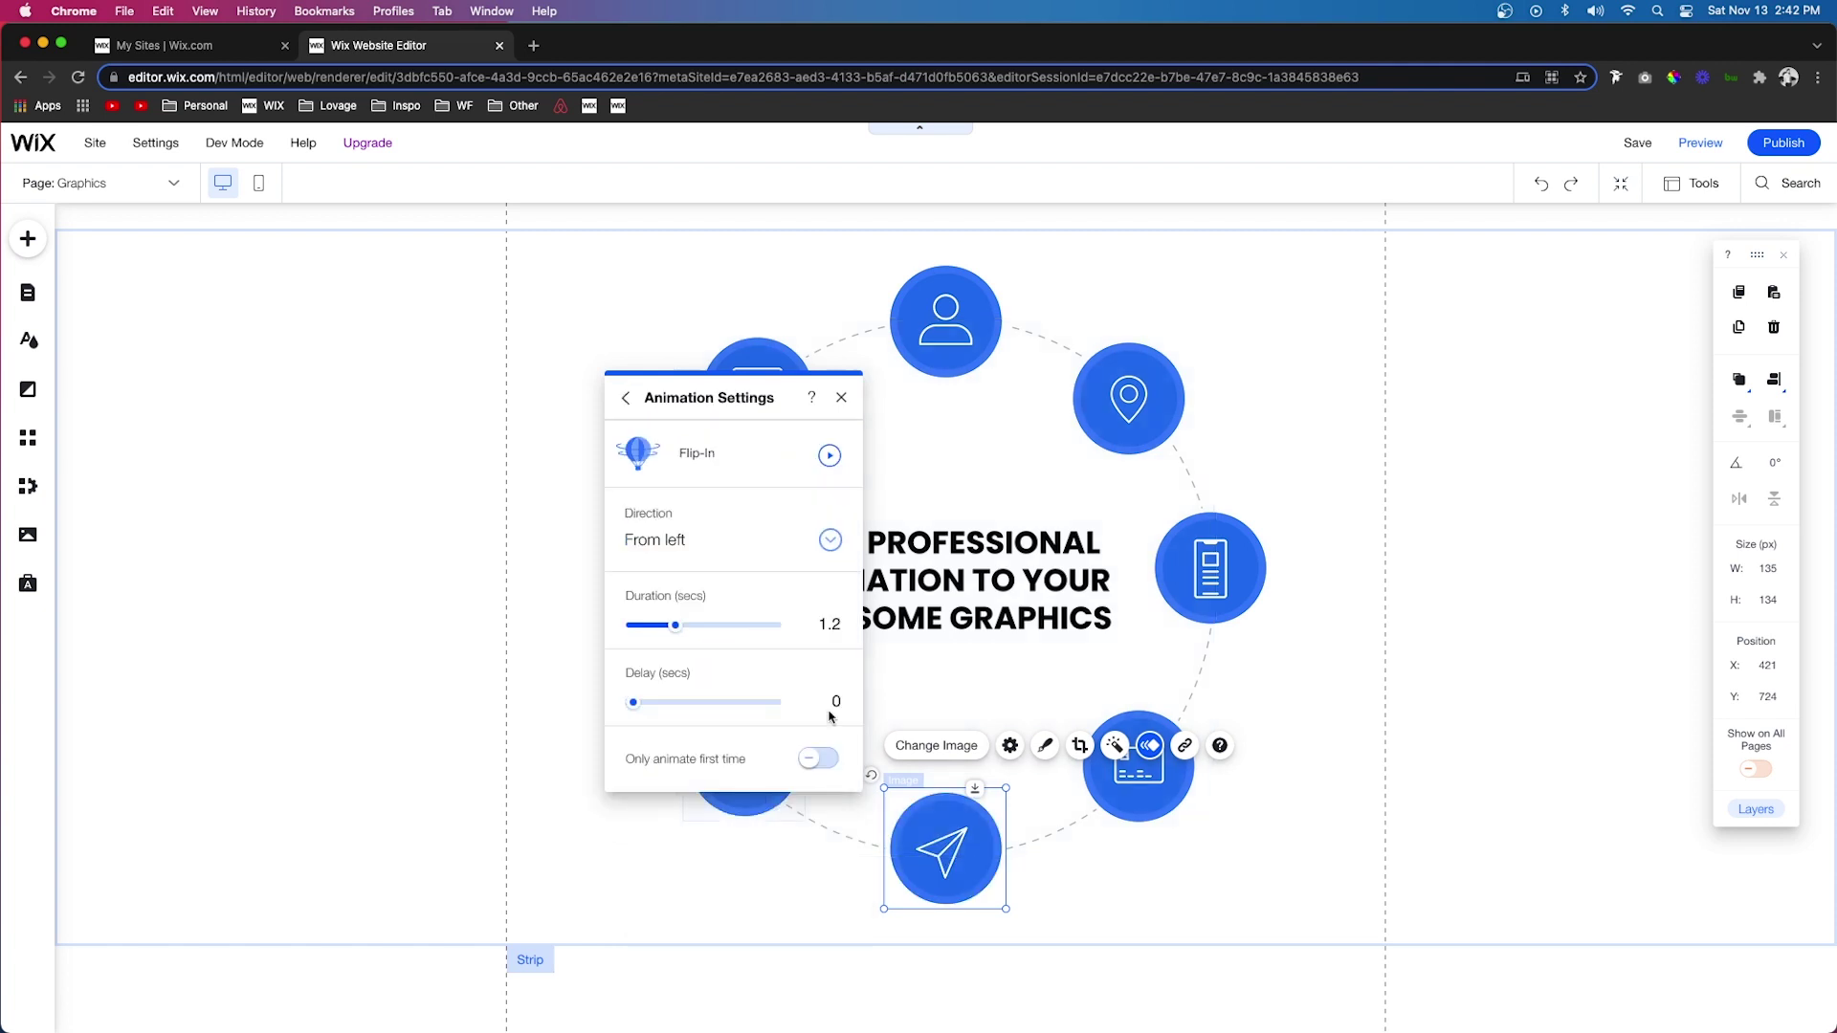
click(1207, 572)
click(1009, 724)
click(1129, 397)
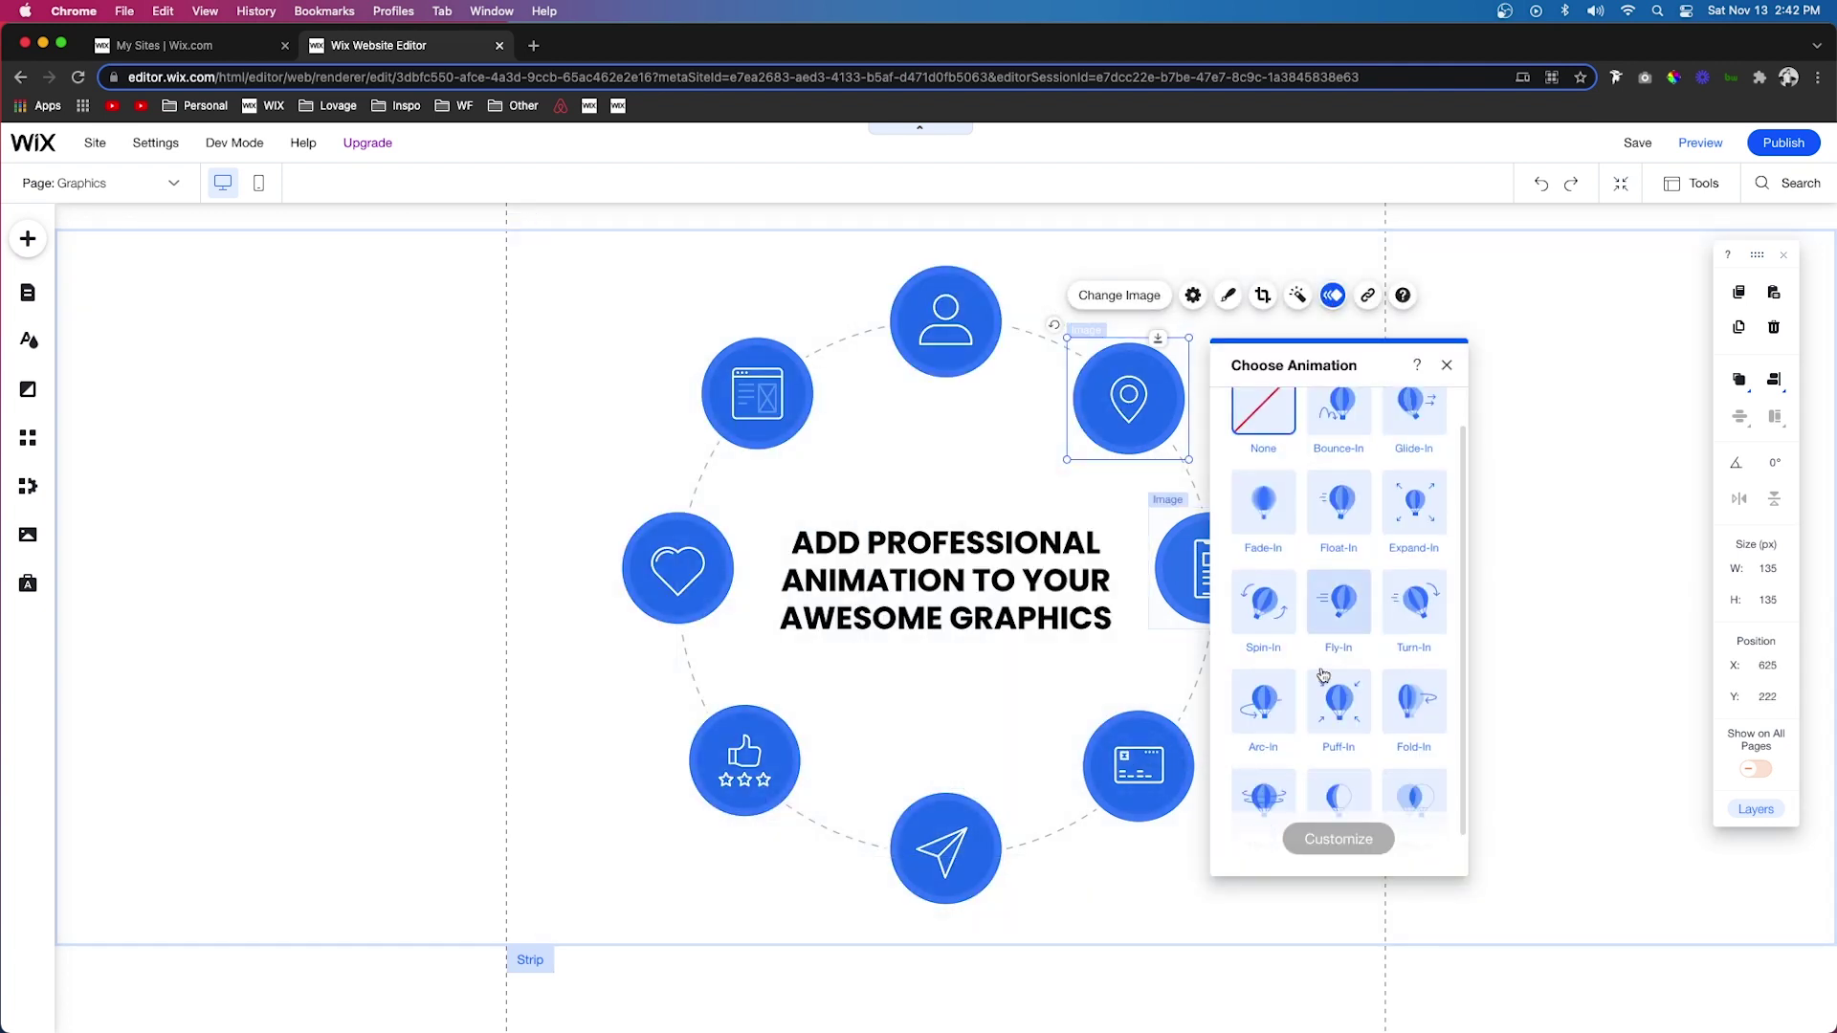
click(1339, 603)
click(1623, 372)
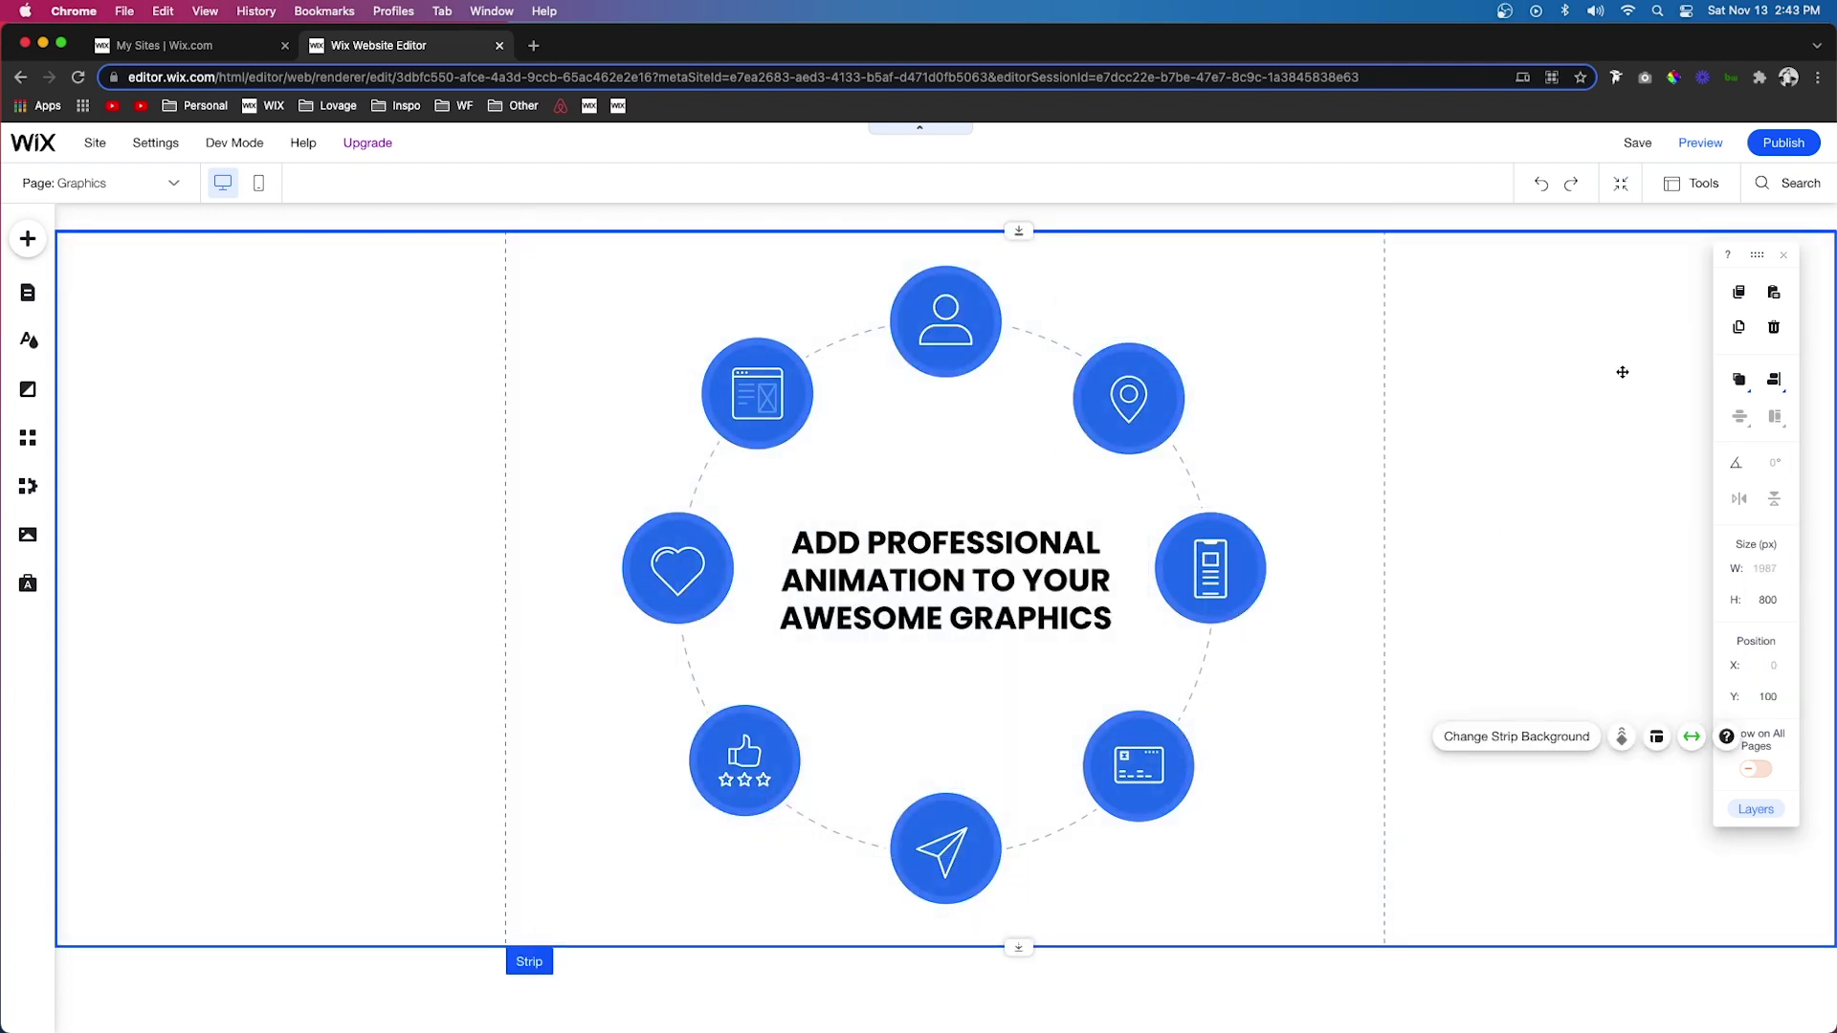
Preview the Graphics page to watch the icon ring and headline animate in.
click(1702, 143)
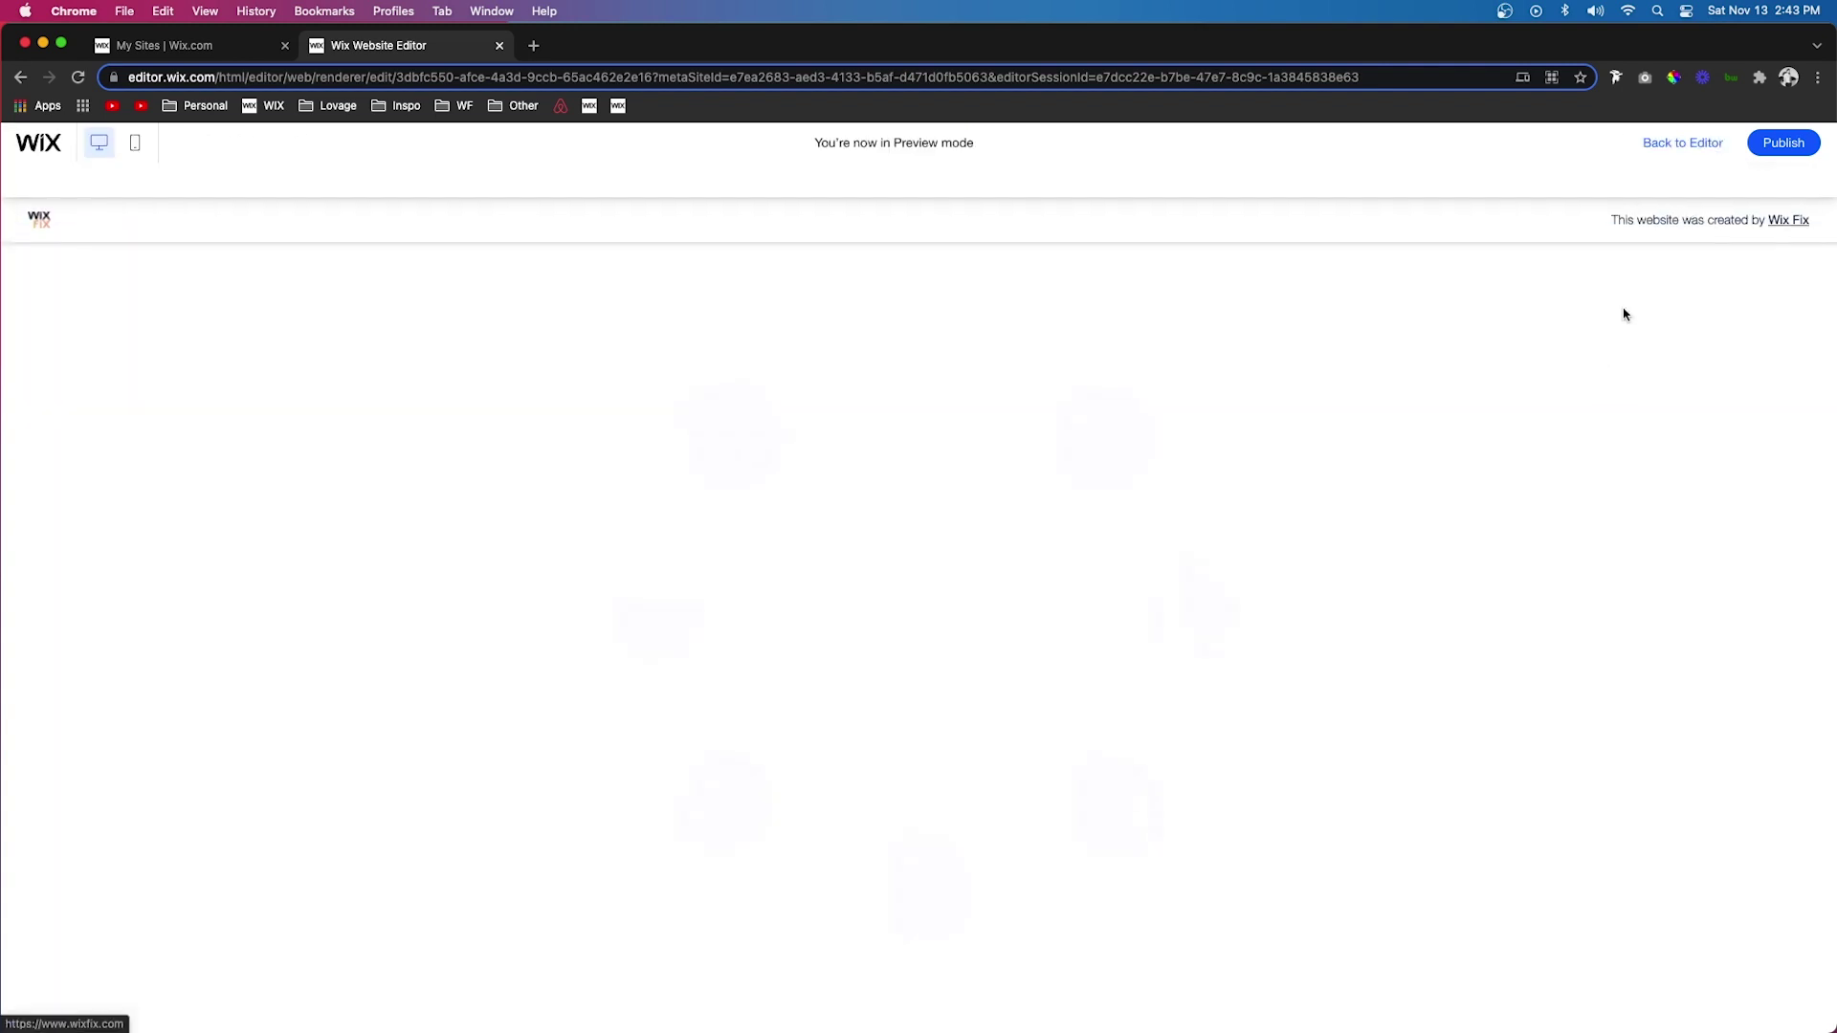